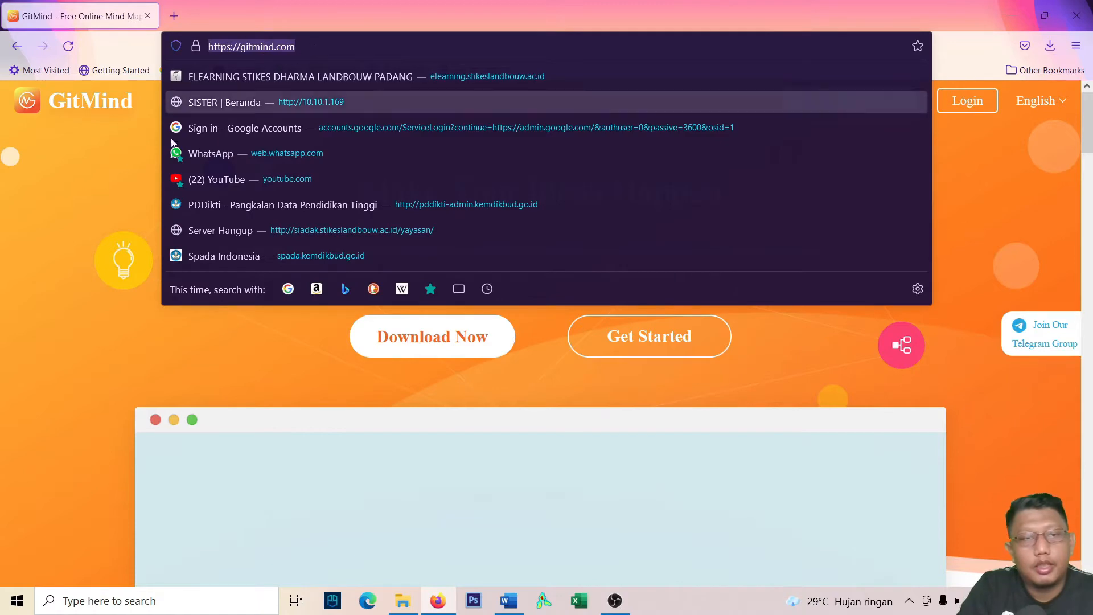
Look over the GitMind home page and get started with the online version to reach its template gallery.
click(8, 230)
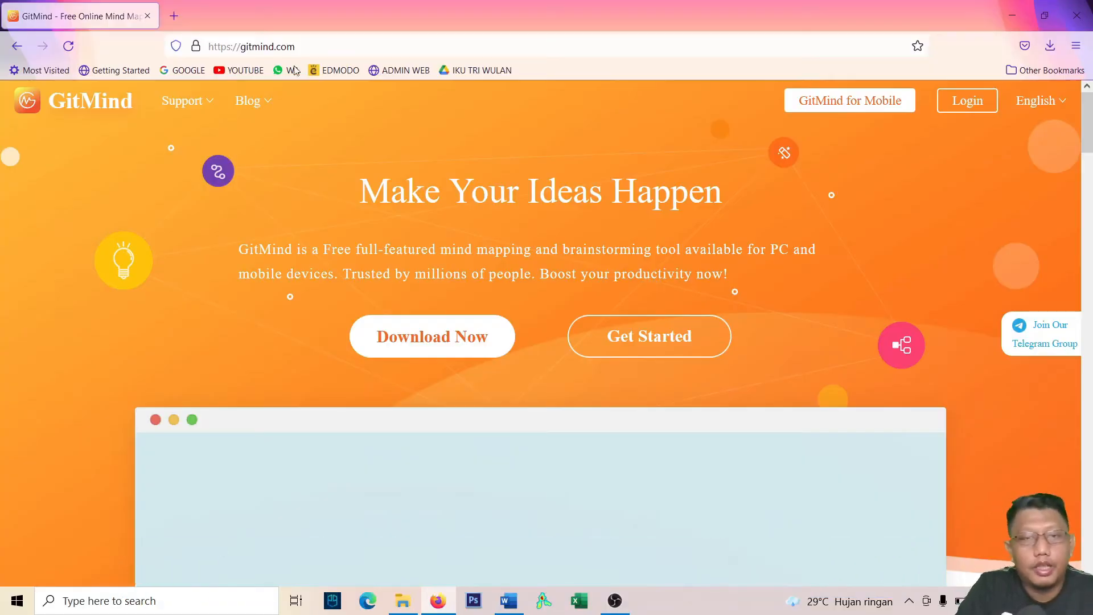
scroll(698, 238, down, 4)
scroll(503, 227, down, 20)
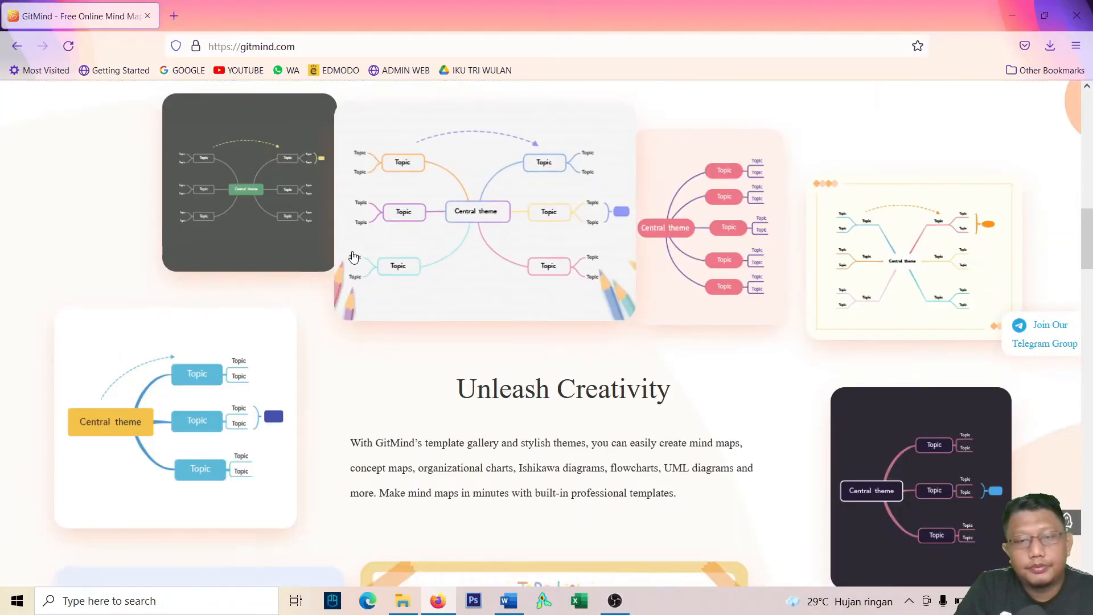
scroll(435, 291, up, 20)
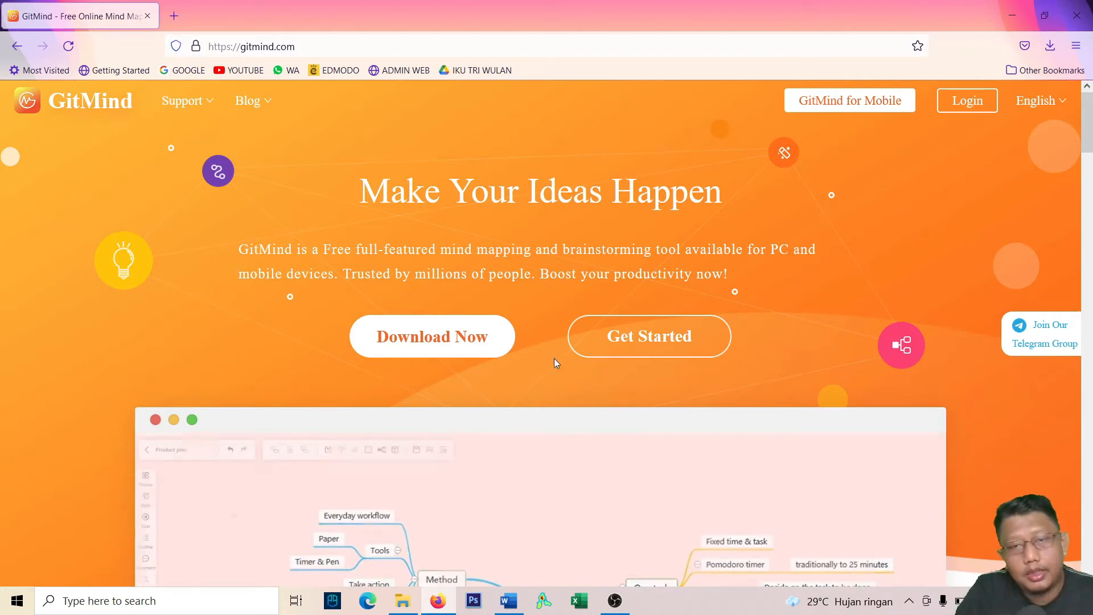
scroll(435, 176, down, 3)
scroll(668, 275, up, 3)
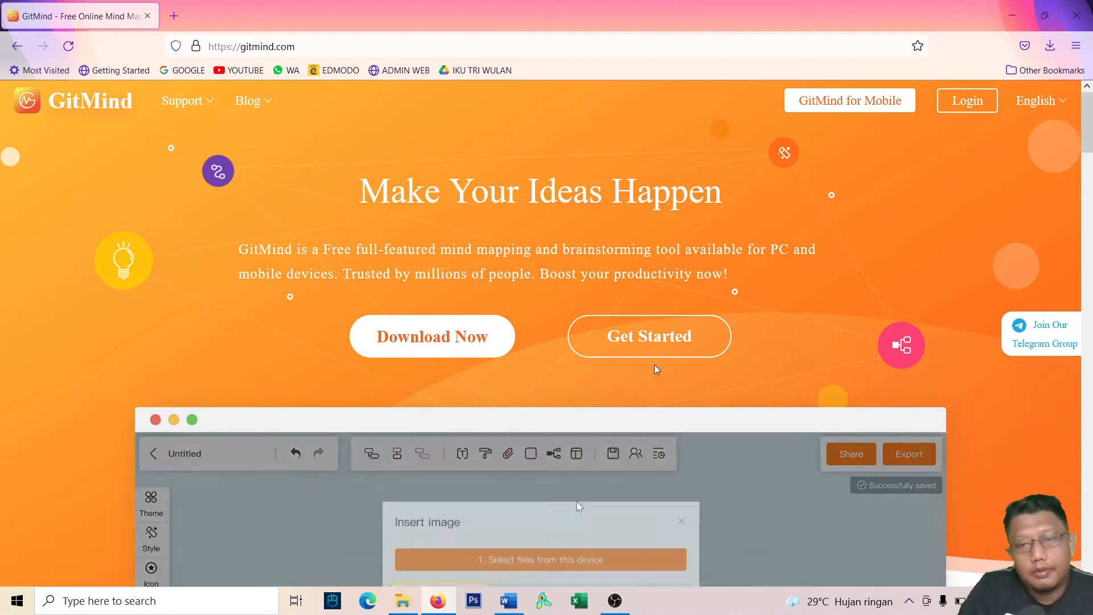
click(662, 347)
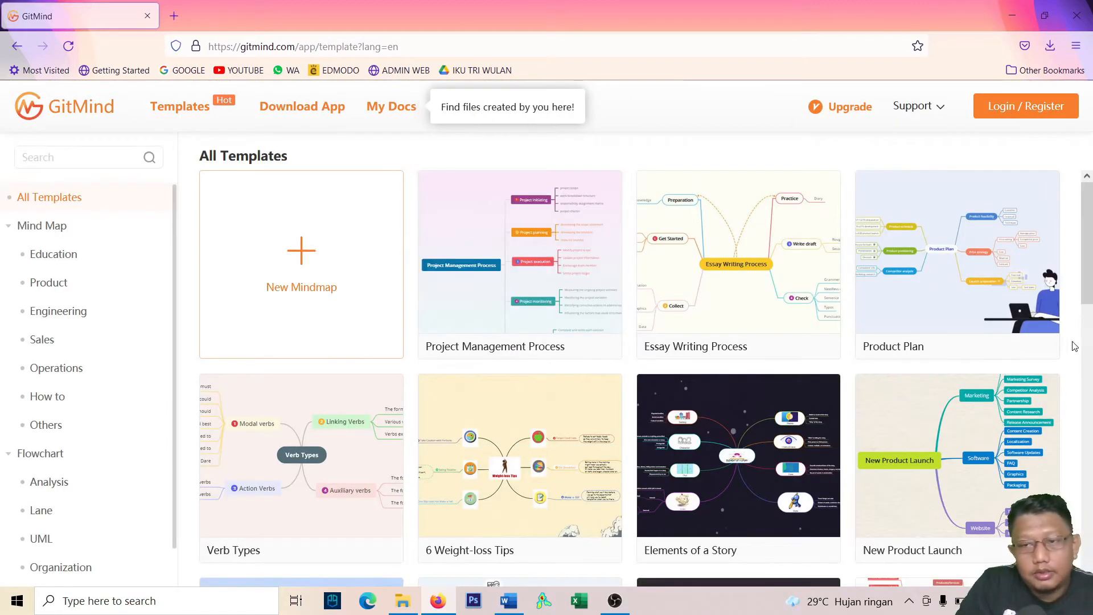
Browse the complete template gallery to see which kinds of mind maps and charts are offered.
scroll(378, 317, down, 3)
scroll(639, 319, down, 12)
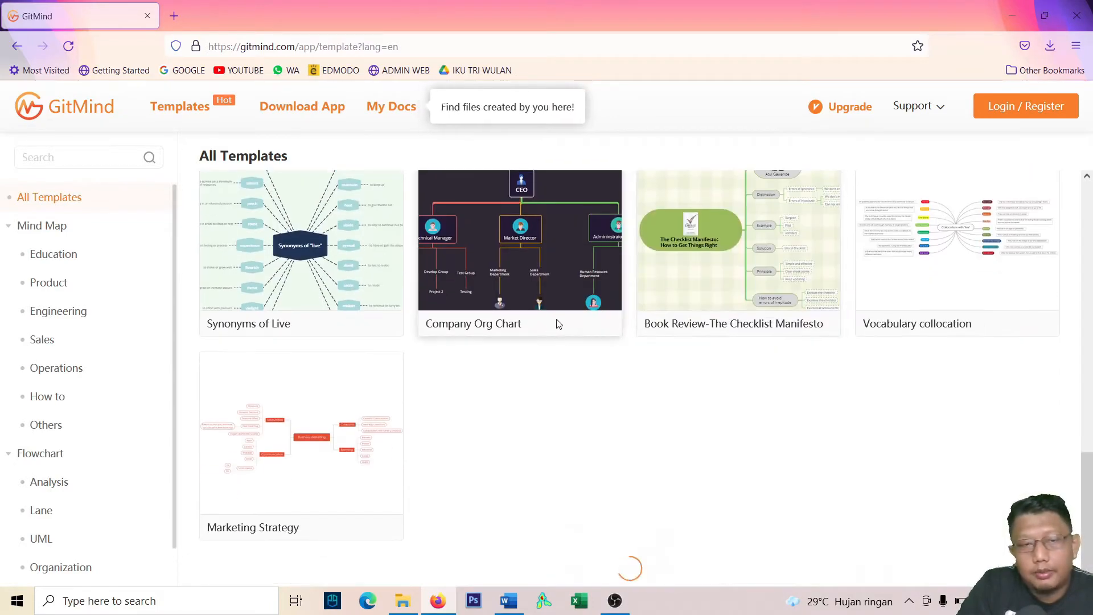
scroll(557, 329, down, 5)
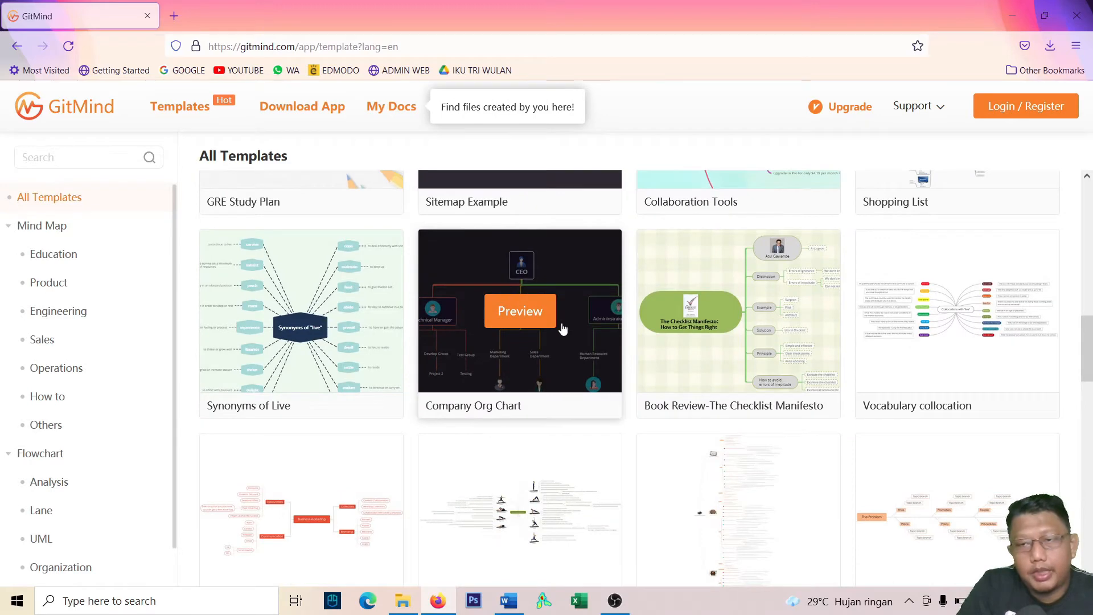
scroll(563, 329, down, 4)
scroll(494, 380, down, 3)
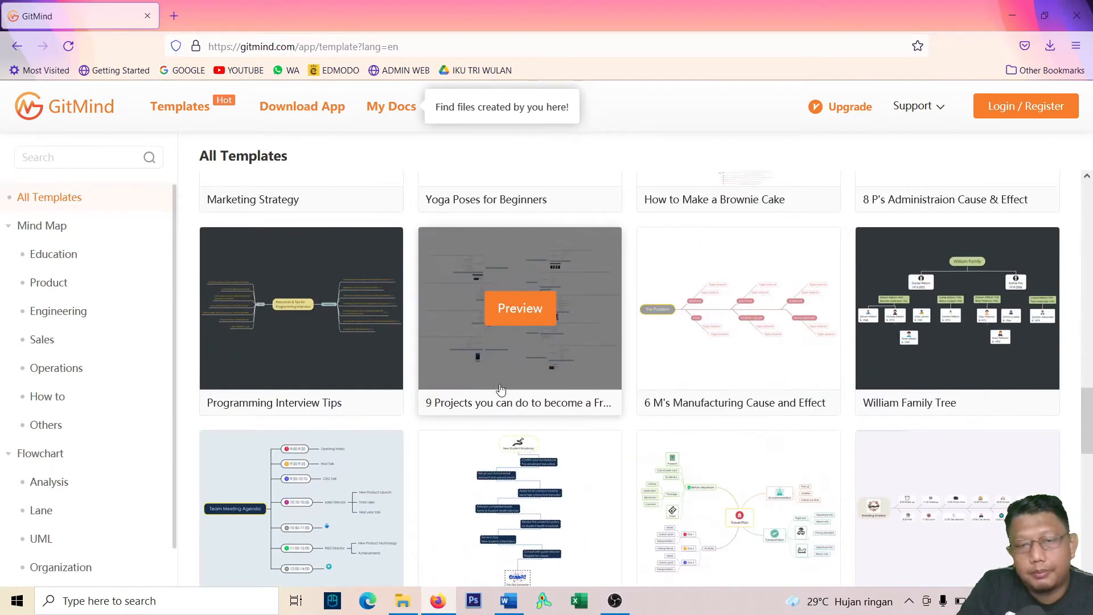
scroll(677, 341, down, 4)
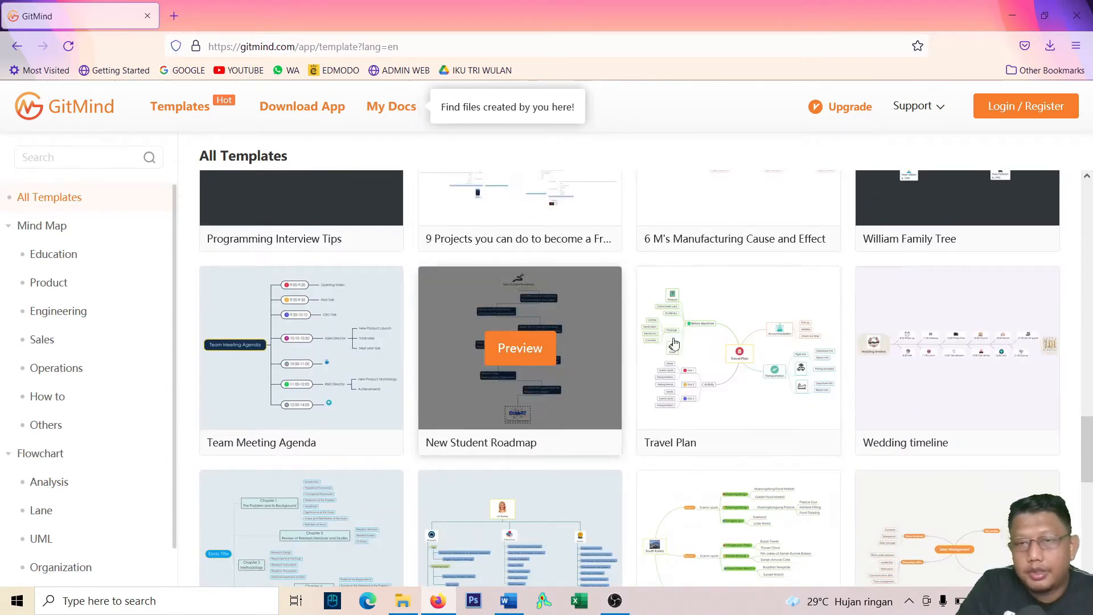
scroll(678, 341, down, 5)
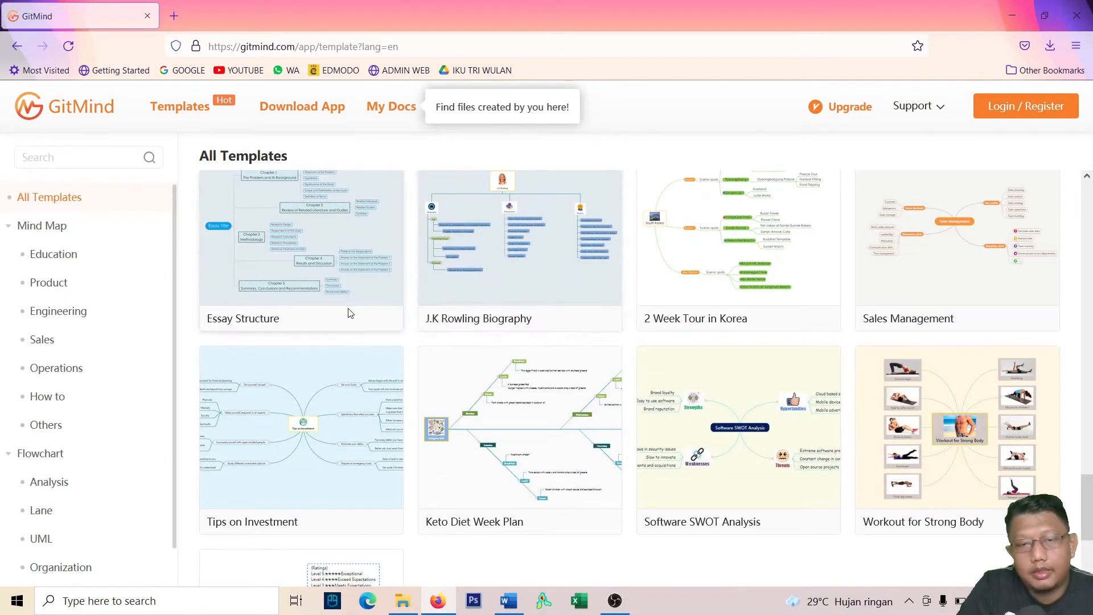
scroll(349, 312, down, 4)
scroll(350, 314, down, 10)
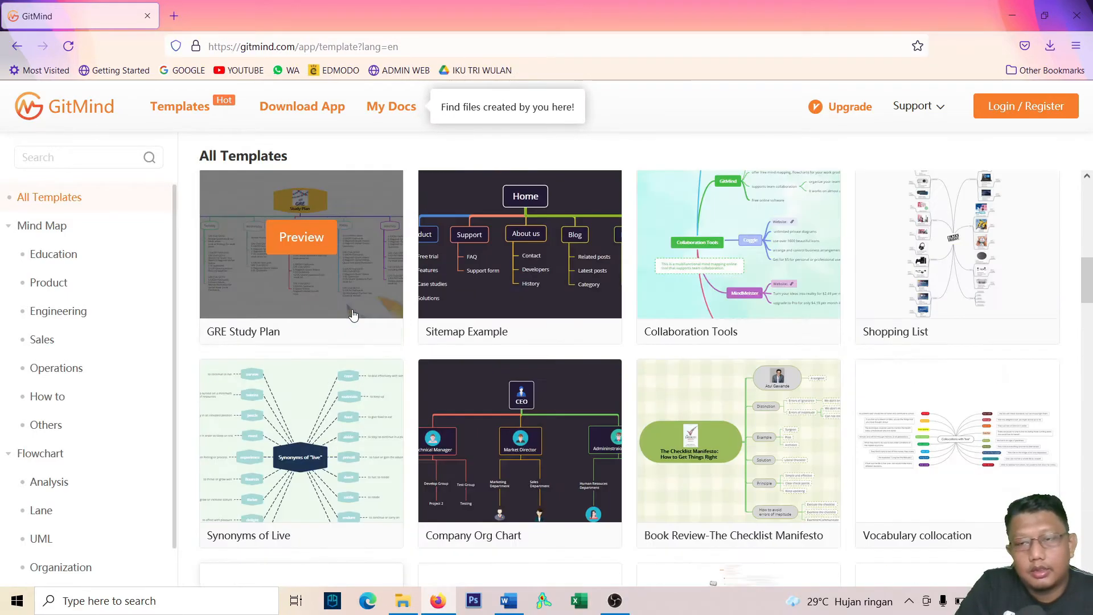
scroll(353, 314, up, 15)
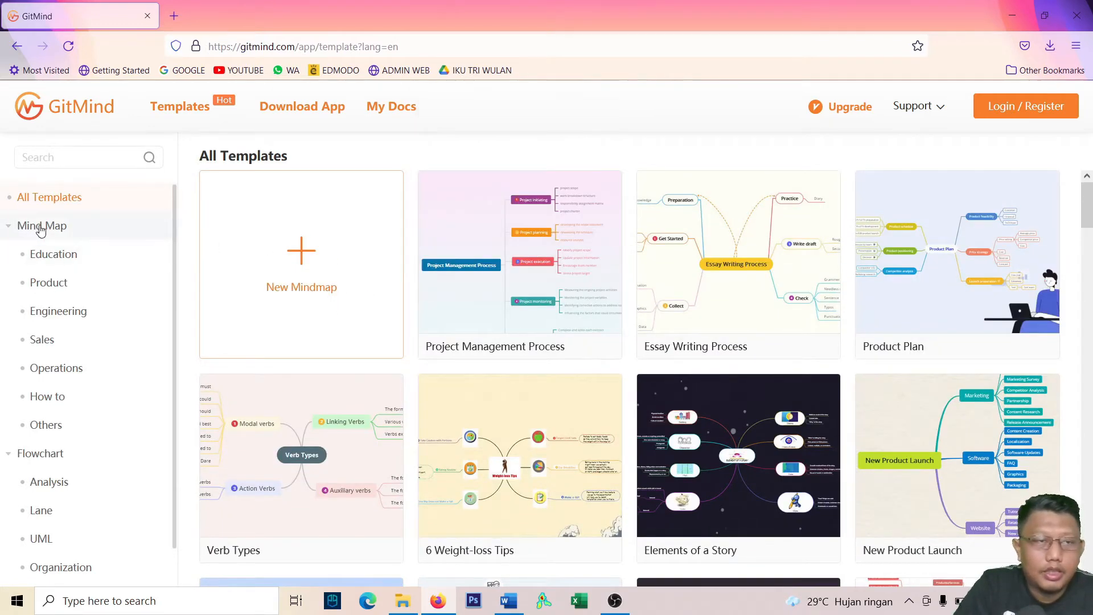
Review the mind map templates by category, covering Education, Product, Engineering and Sales.
click(40, 226)
click(9, 226)
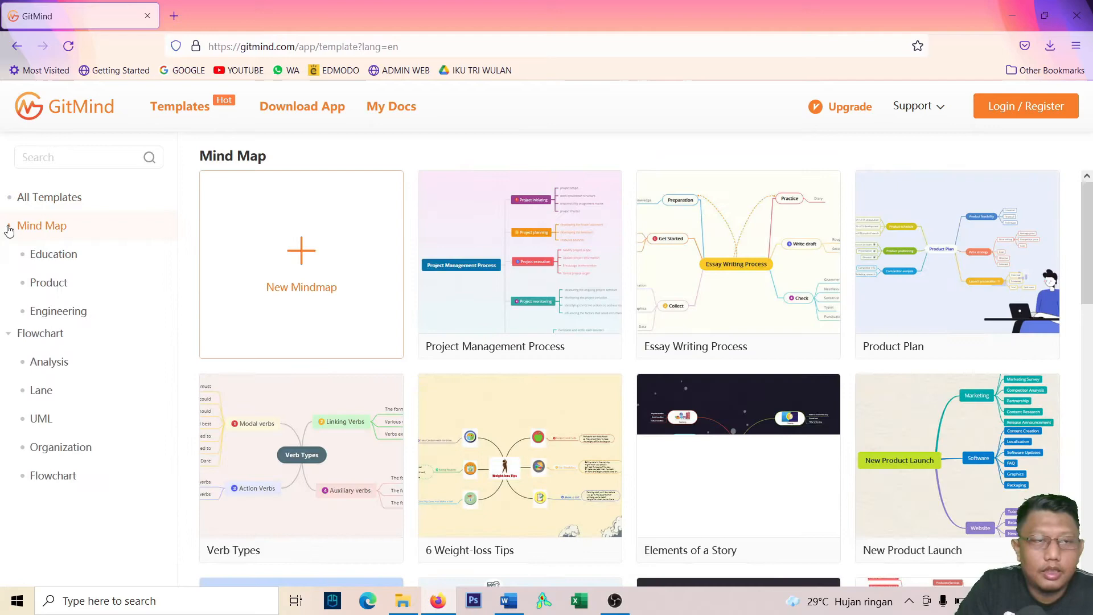
click(65, 263)
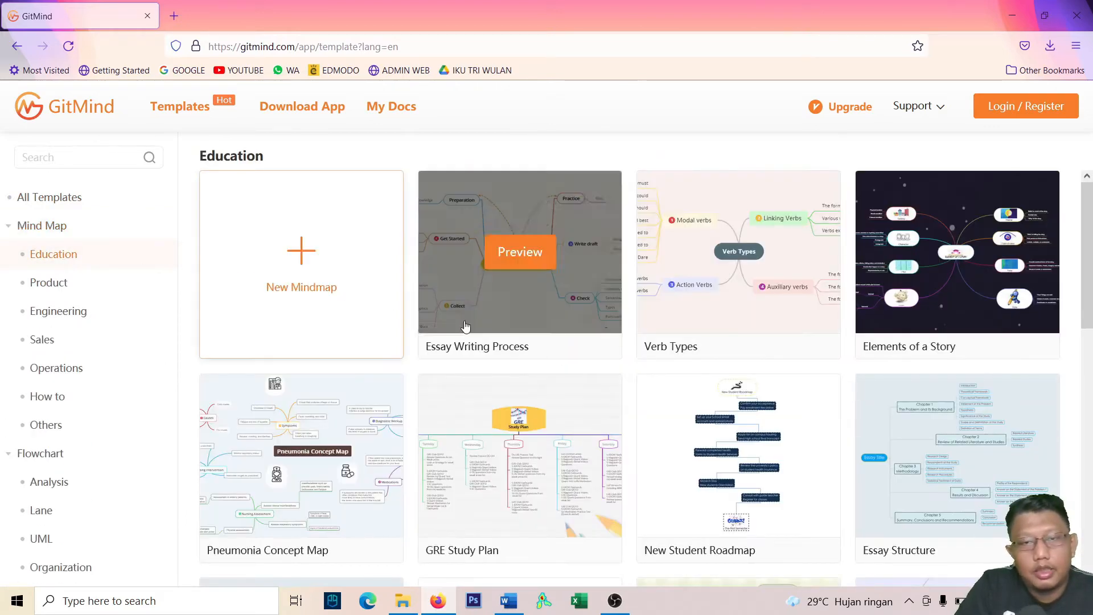
scroll(465, 325, down, 10)
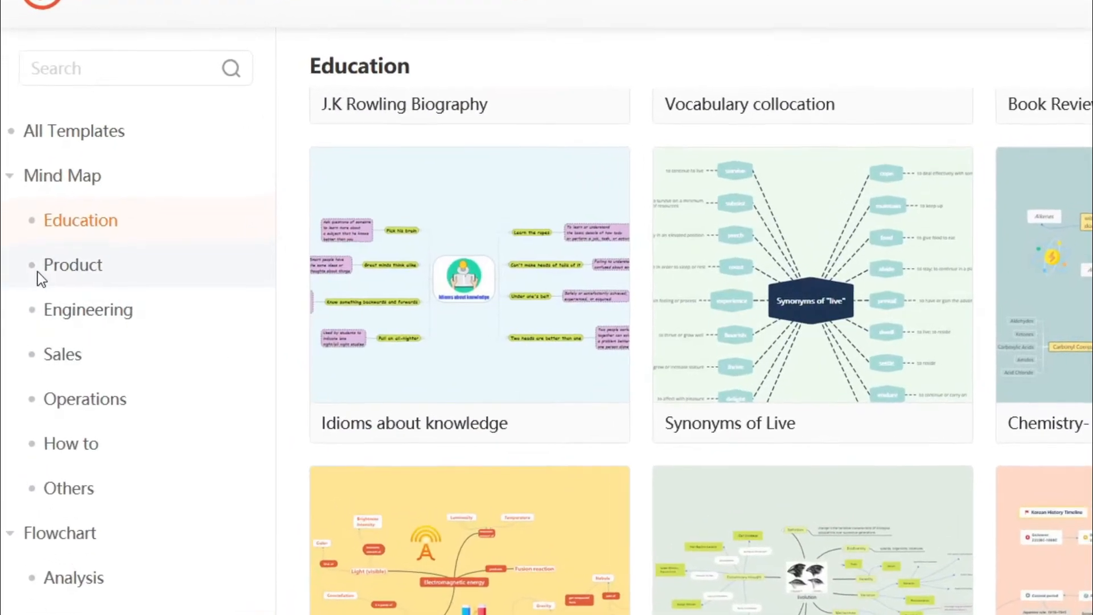
click(62, 268)
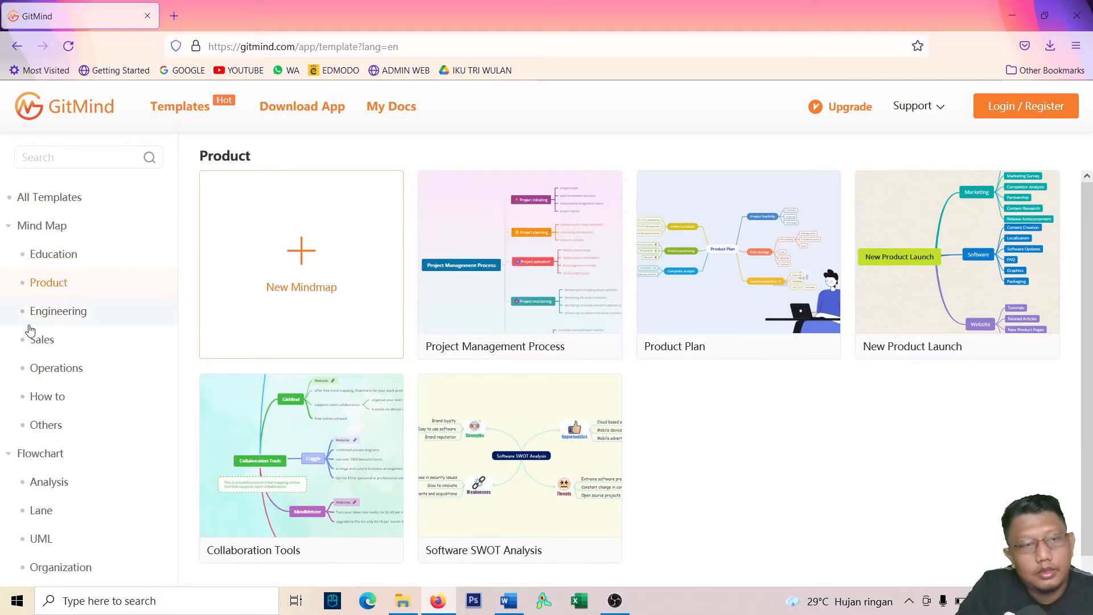
click(41, 315)
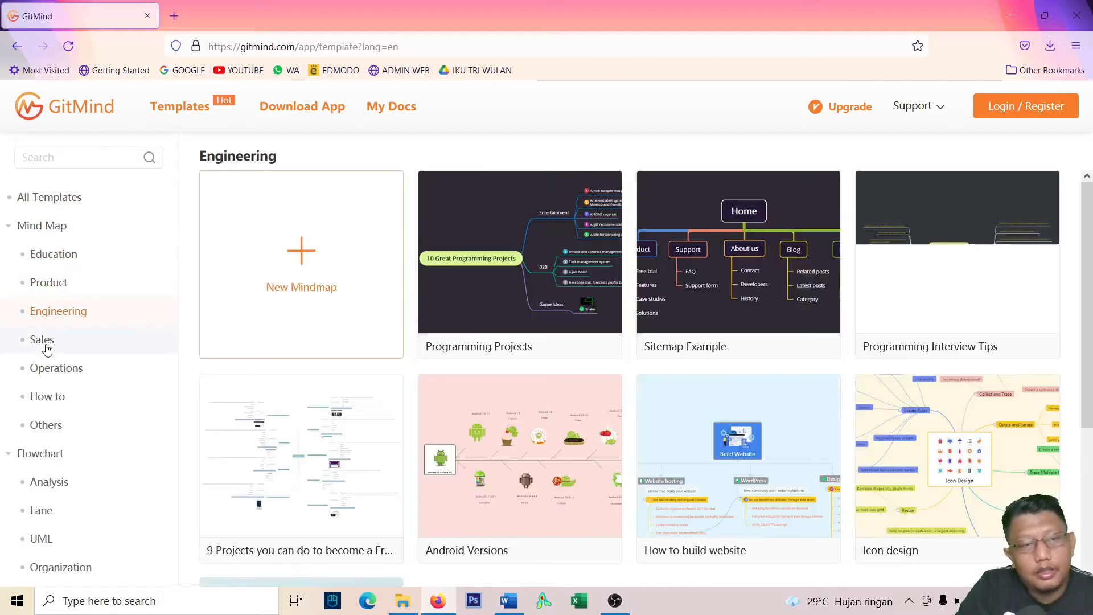
click(46, 346)
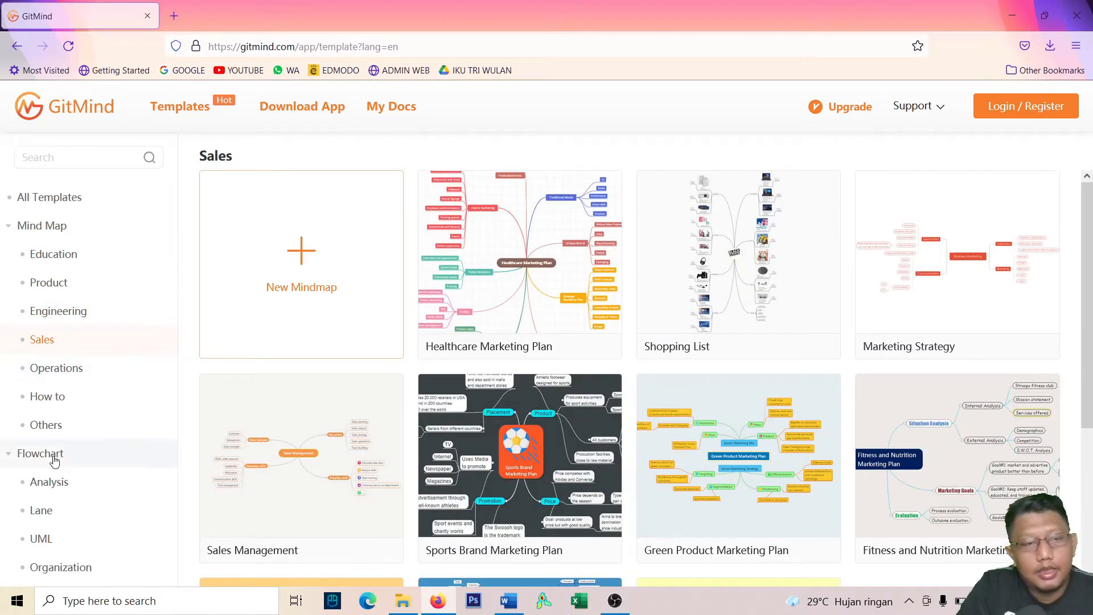
Review the flowchart templates, including the Lane and UML categories.
click(18, 455)
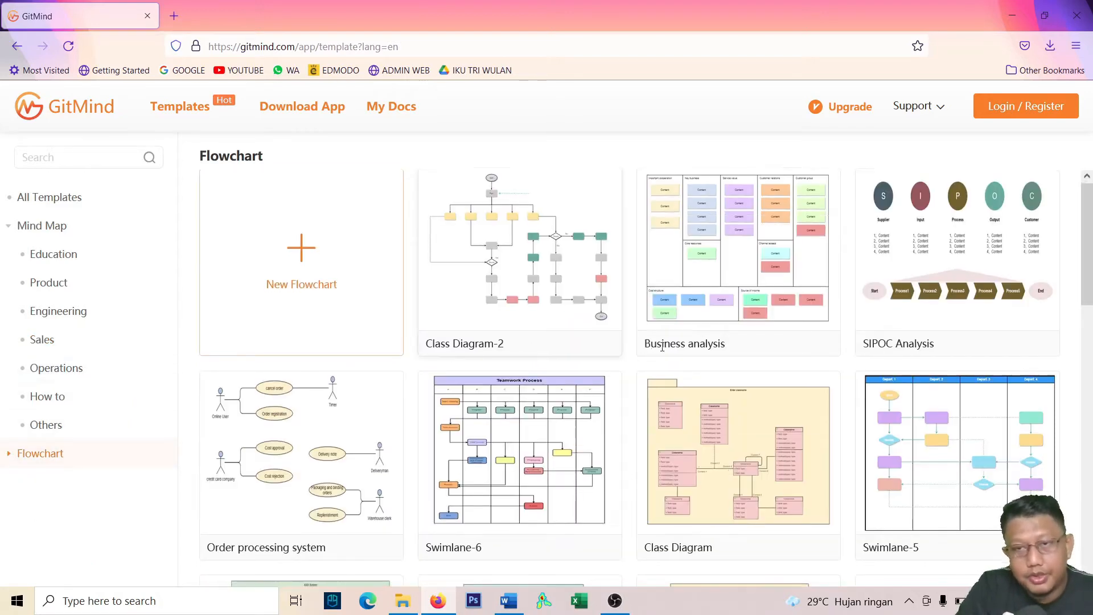
scroll(588, 372, down, 8)
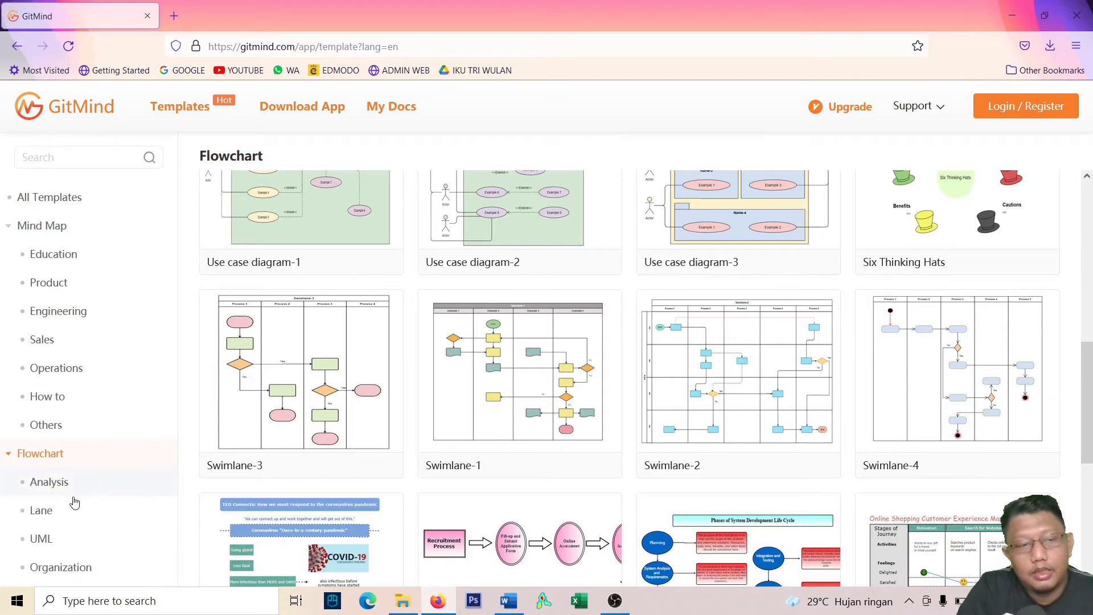
click(42, 516)
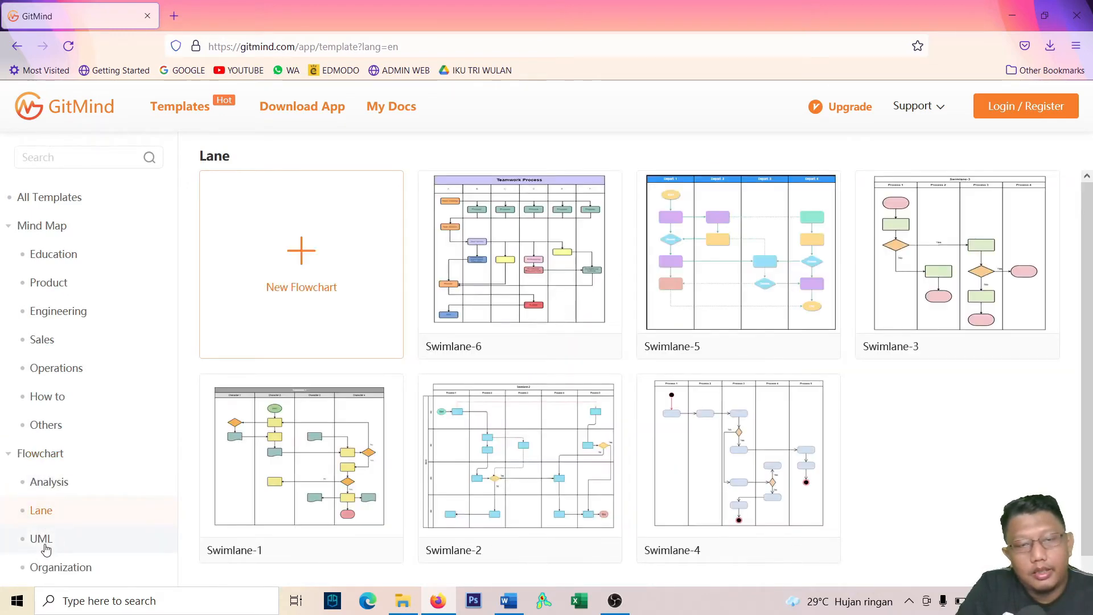
click(43, 540)
Return to the mind map templates and examine the designs in the Education category.
click(43, 228)
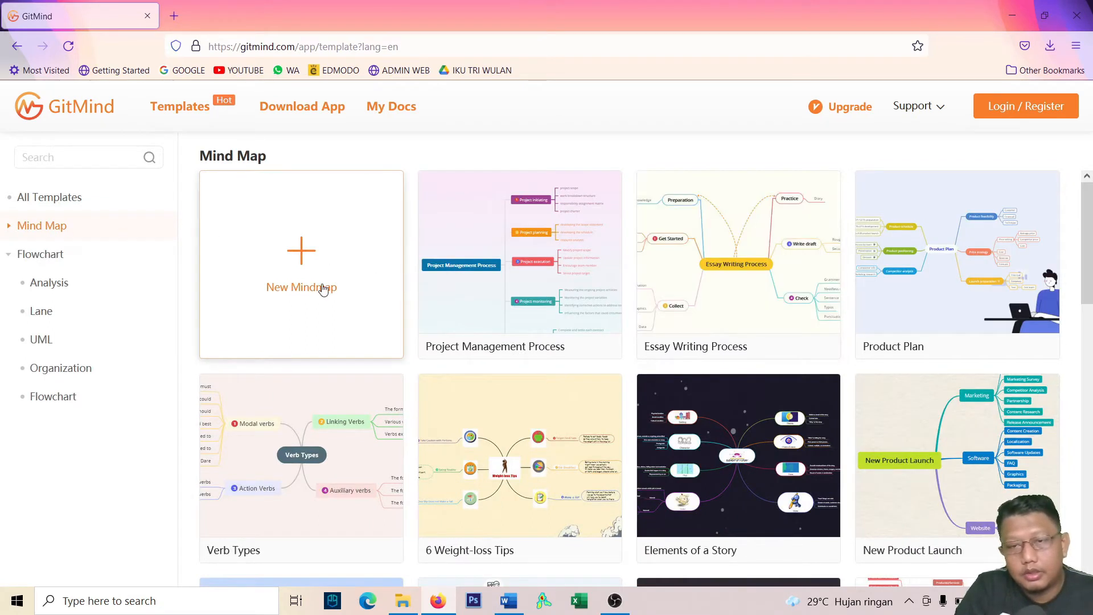
click(10, 228)
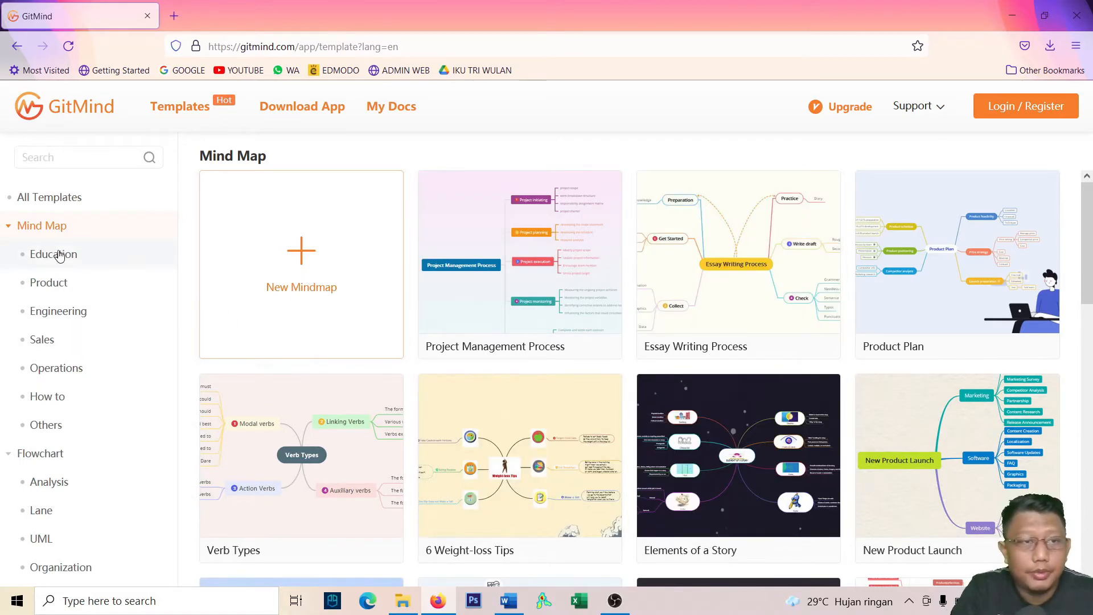
click(56, 256)
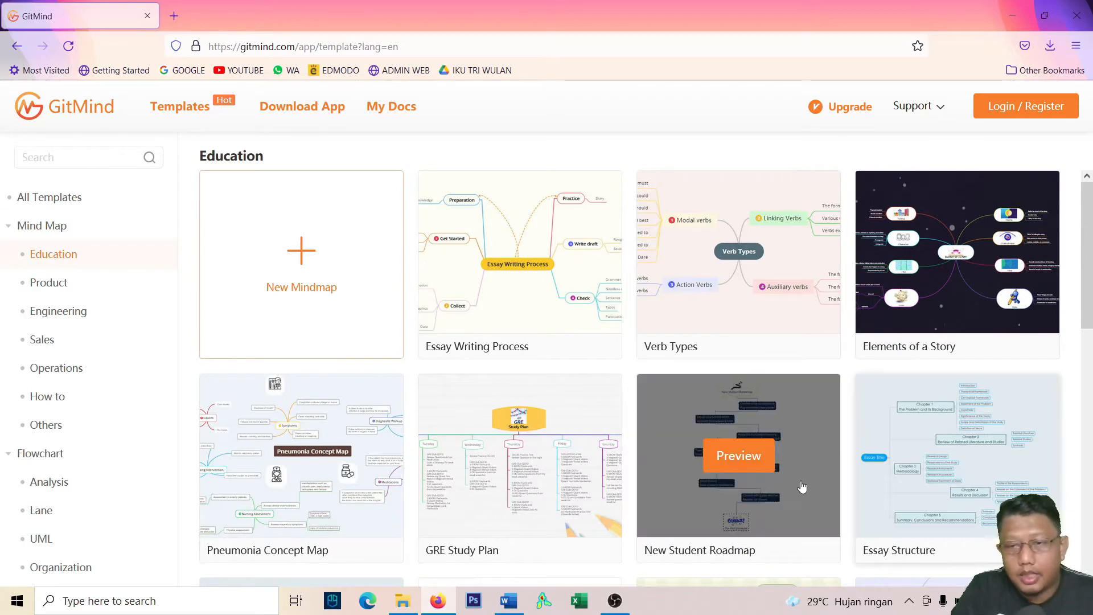
scroll(587, 340, down, 4)
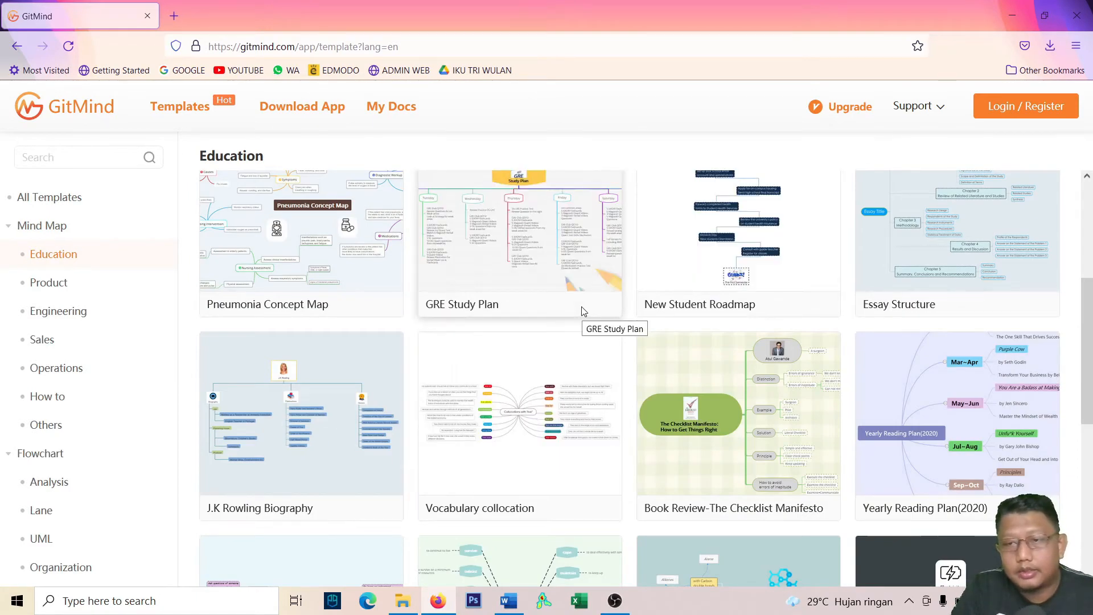
scroll(583, 312, up, 5)
scroll(675, 325, down, 7)
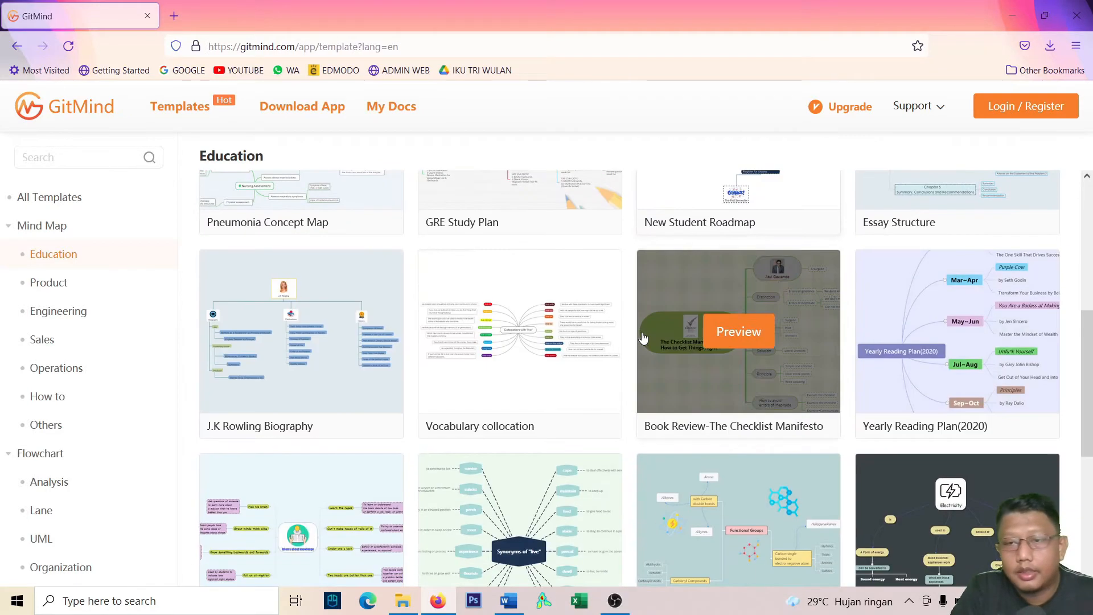
scroll(621, 336, down, 4)
scroll(723, 328, up, 4)
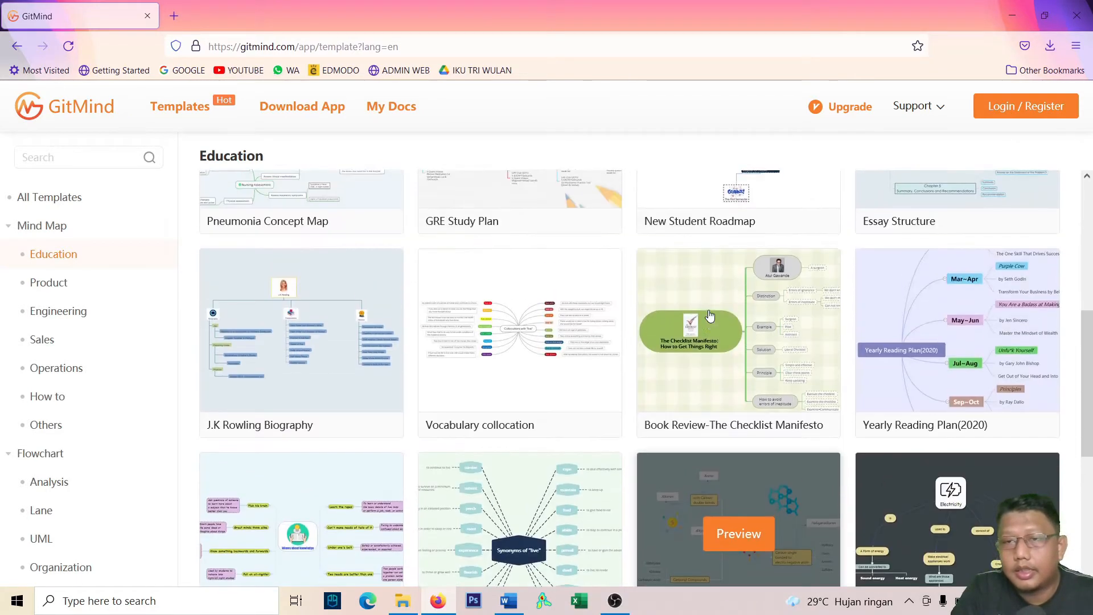
scroll(595, 307, down, 2)
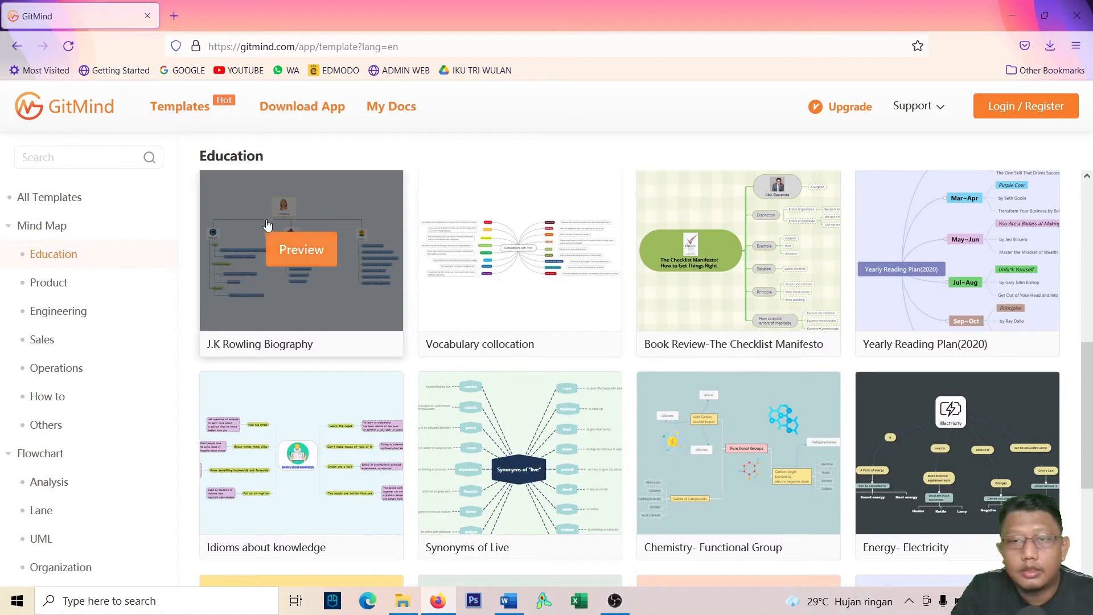
scroll(357, 286, down, 3)
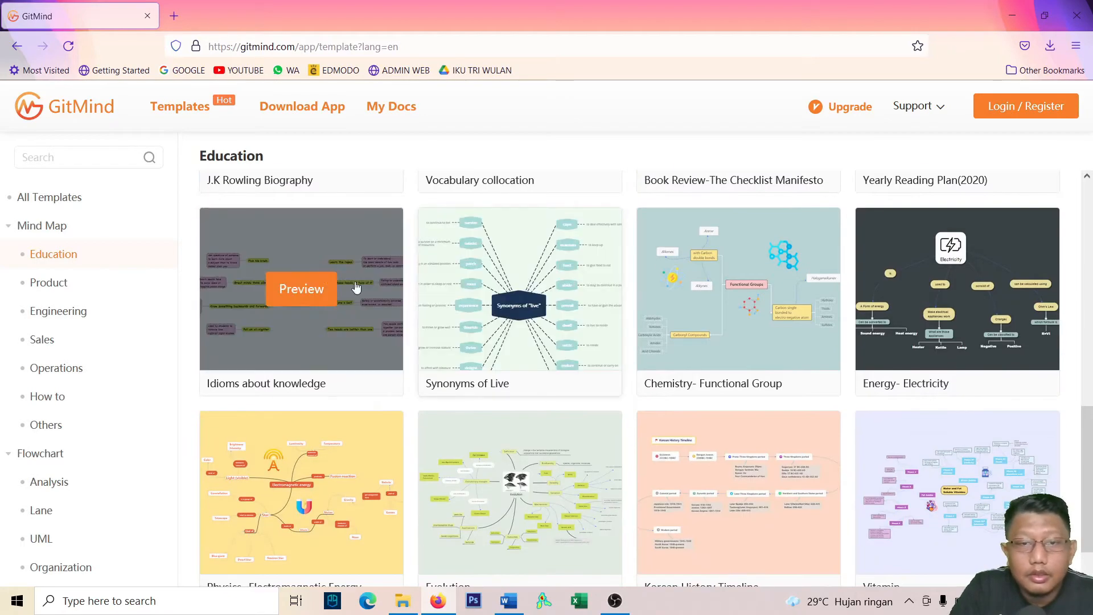
scroll(620, 285, down, 1)
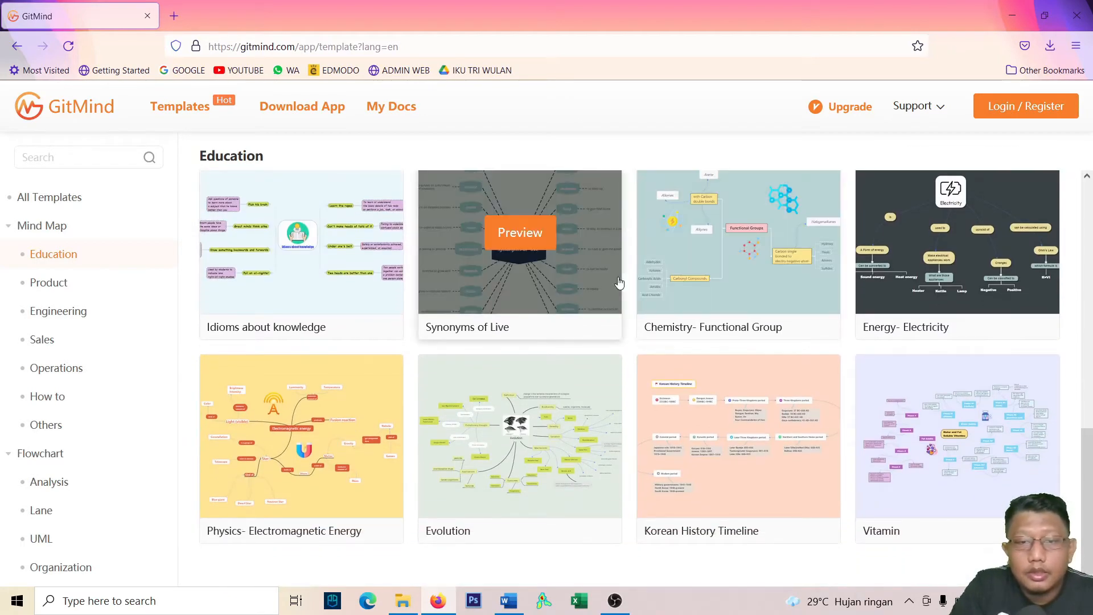
scroll(525, 319, up, 10)
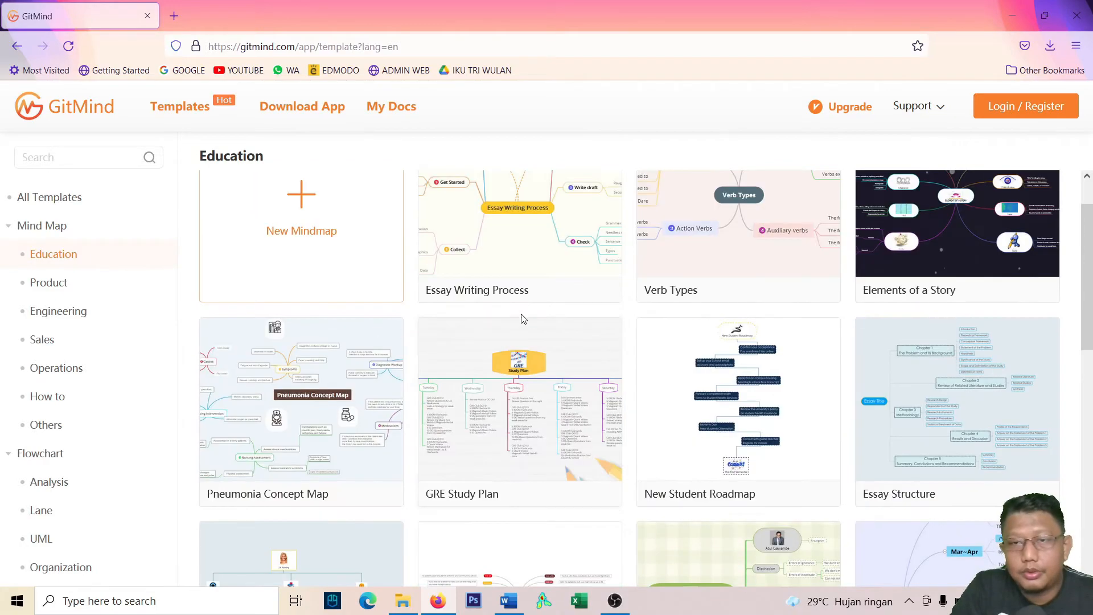
scroll(524, 319, up, 1)
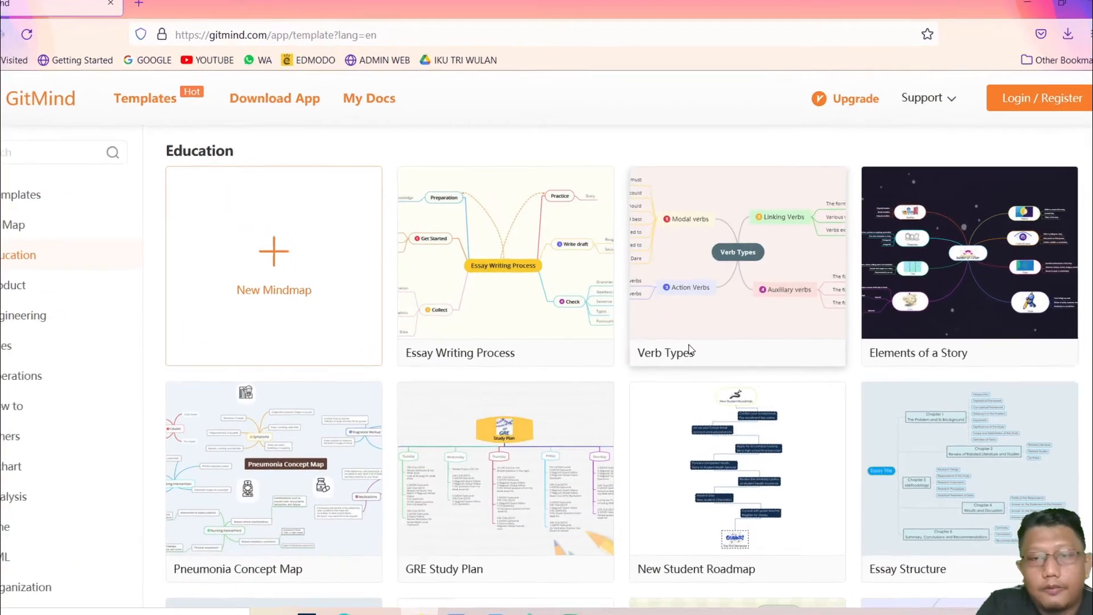
Preview the Verb Types education template and look over its branches.
mouse_move(713, 278)
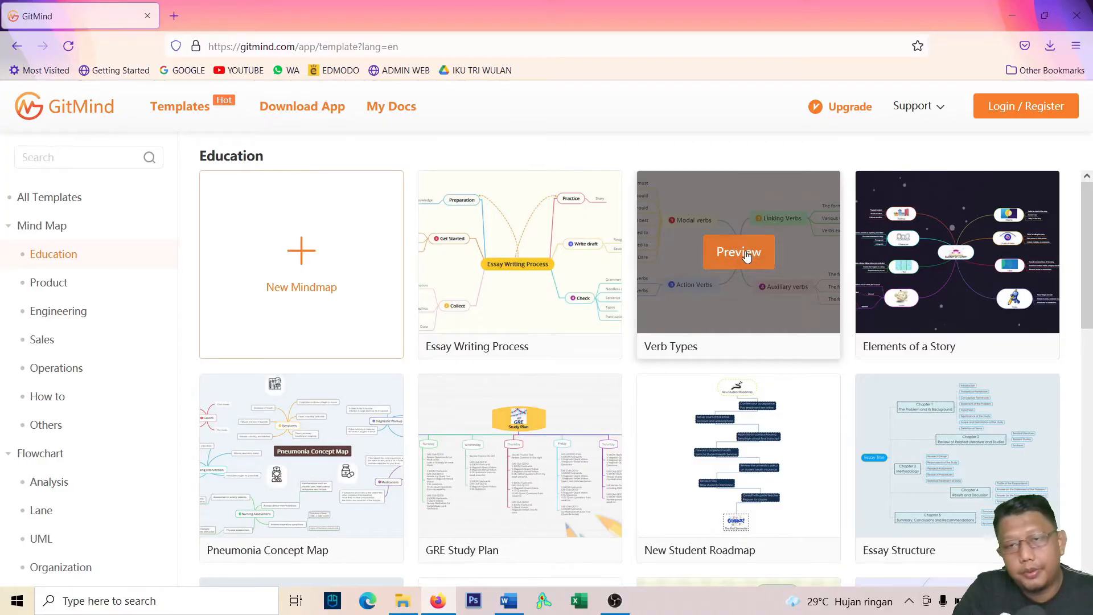
click(746, 255)
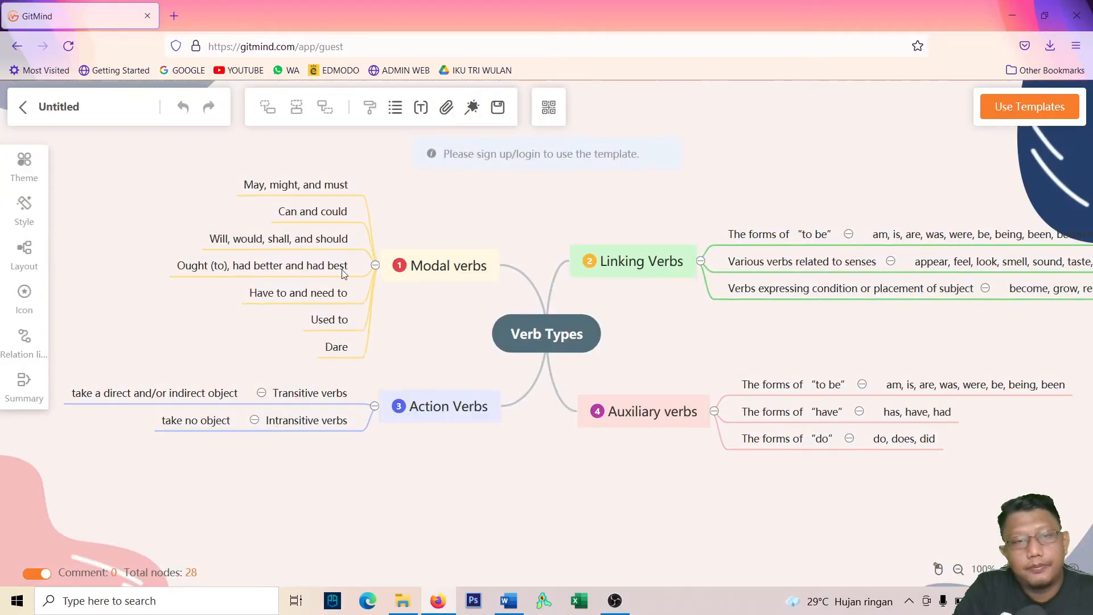
scroll(464, 296, down, 2)
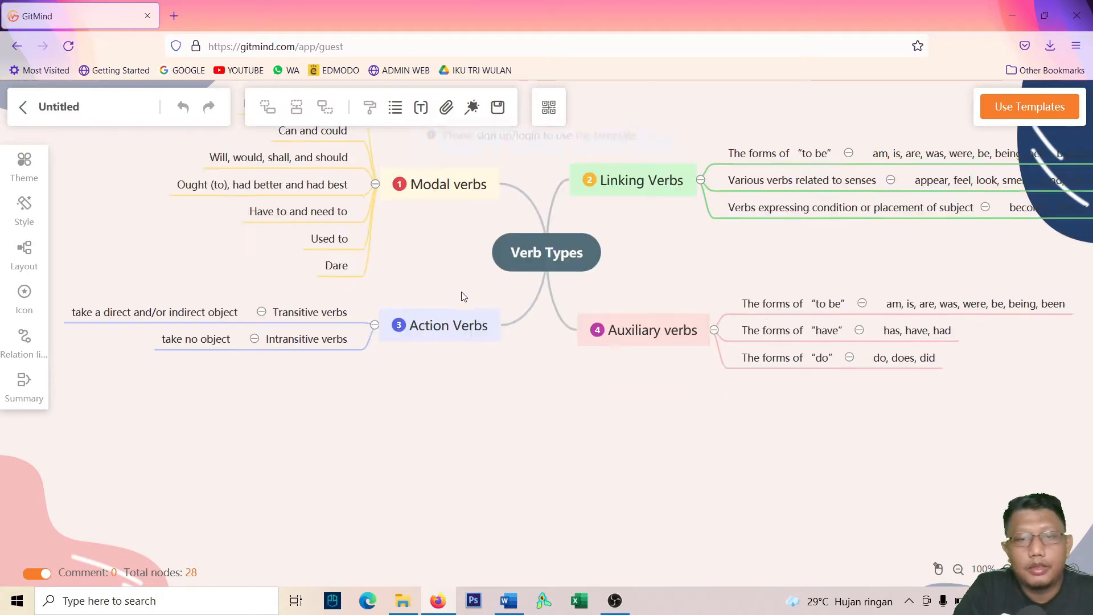
Adopt the Verb Types template for editing, signing in through Google with one of the saved accounts.
scroll(383, 280, up, 4)
scroll(343, 269, down, 2)
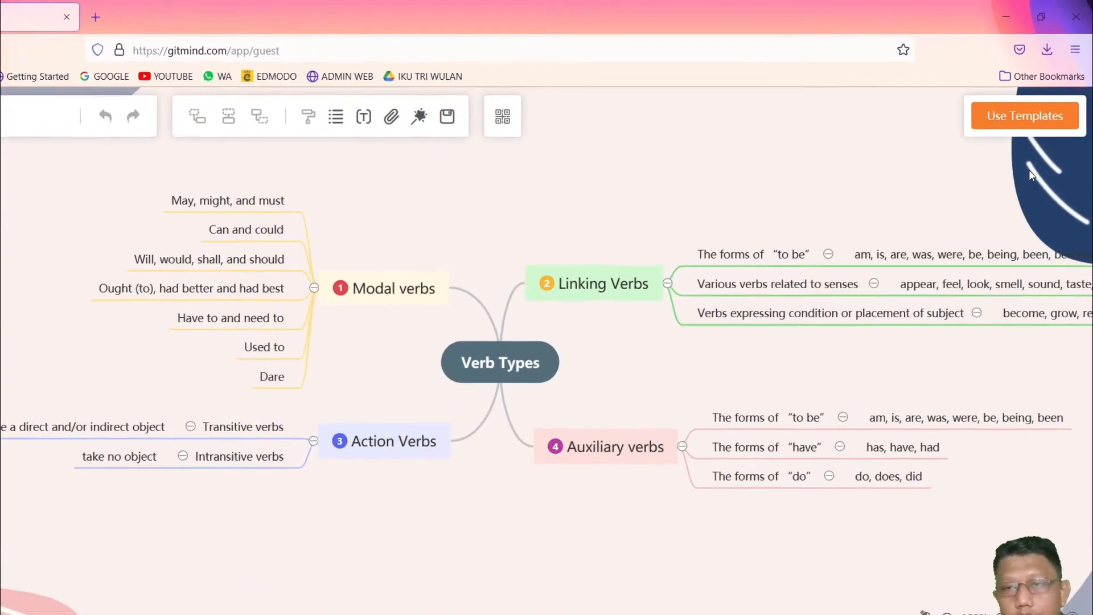
click(1015, 112)
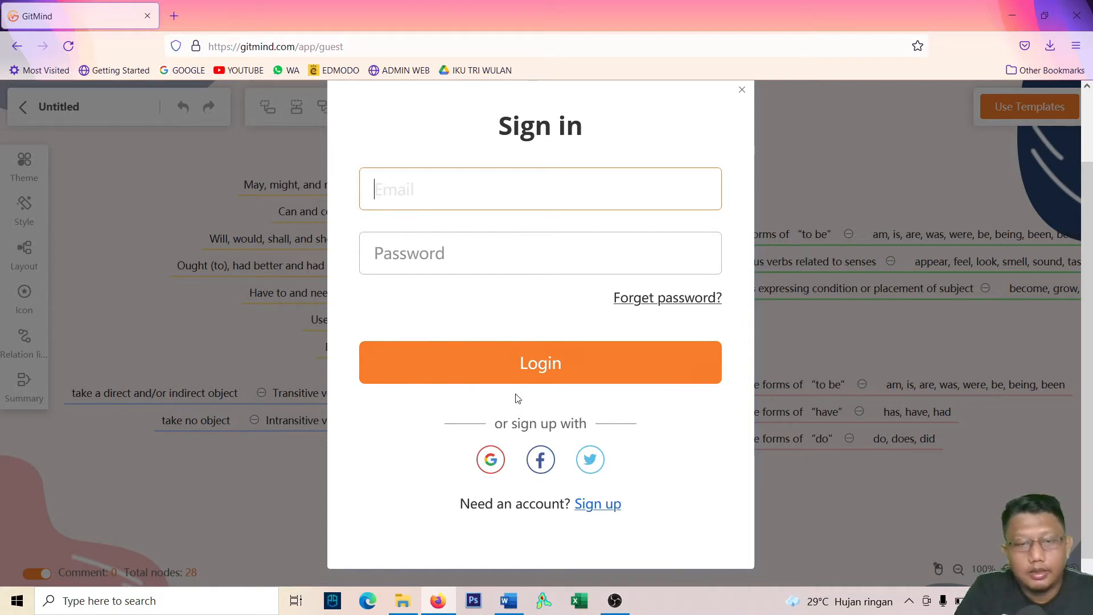
click(491, 462)
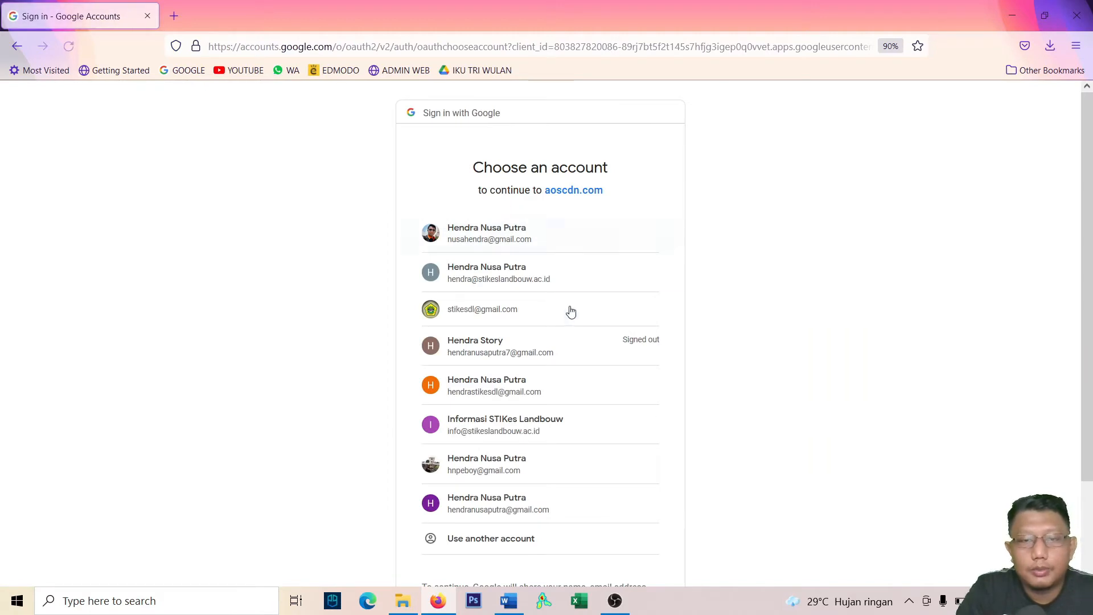
click(496, 393)
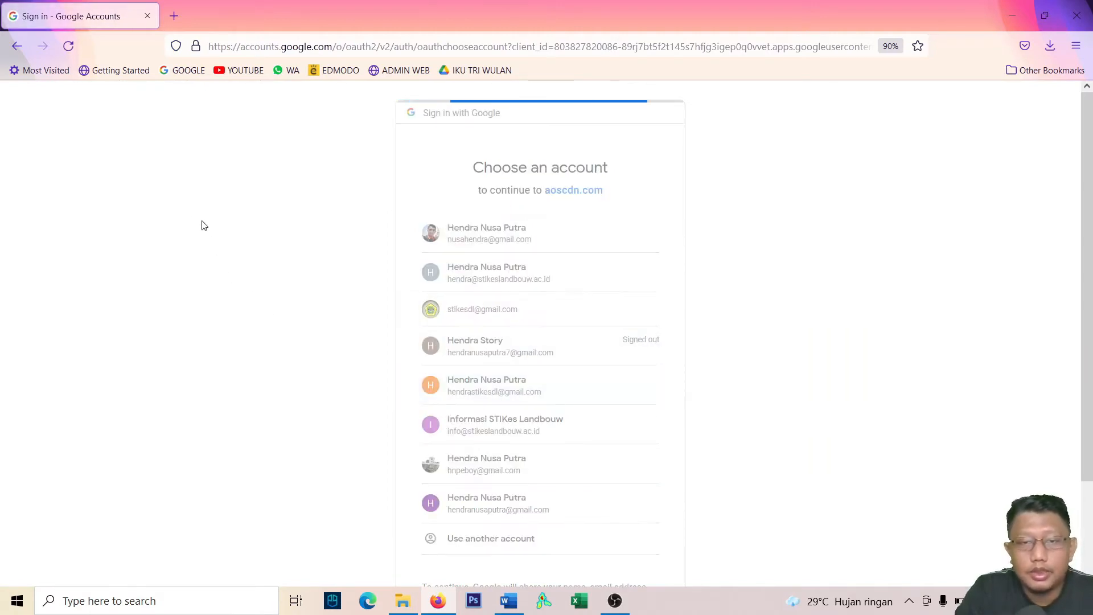
scroll(216, 215, down, 3)
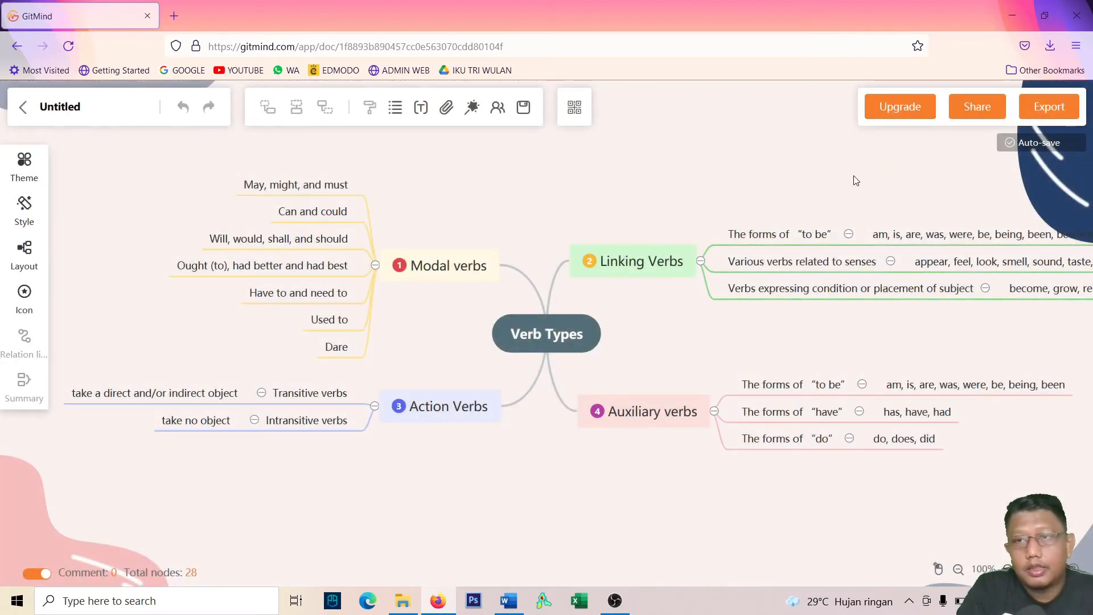
scroll(812, 176, up, 4)
scroll(902, 174, down, 5)
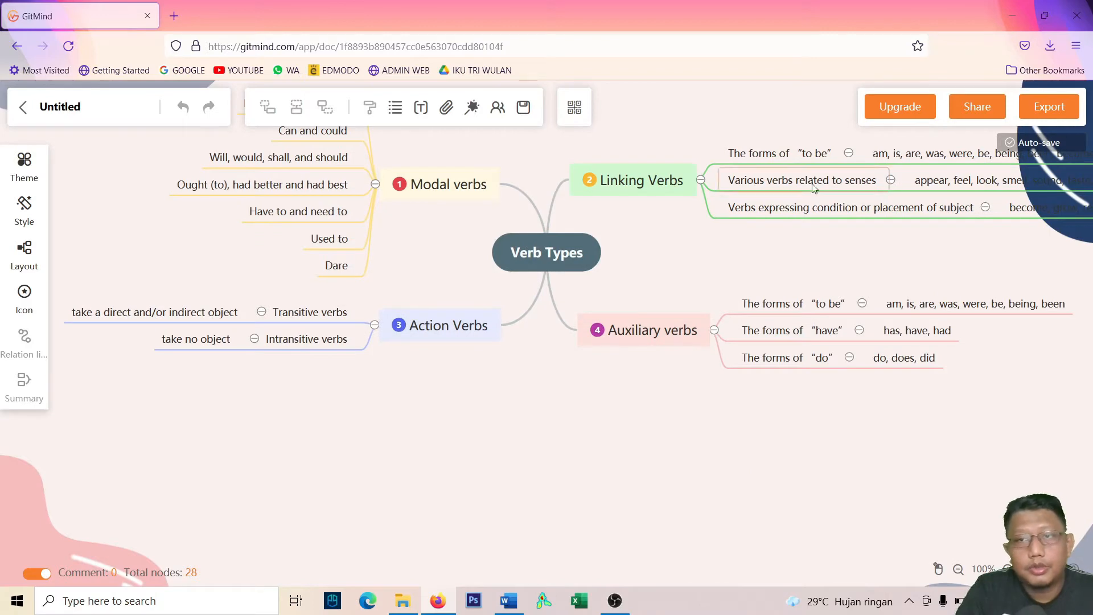
scroll(615, 198, up, 5)
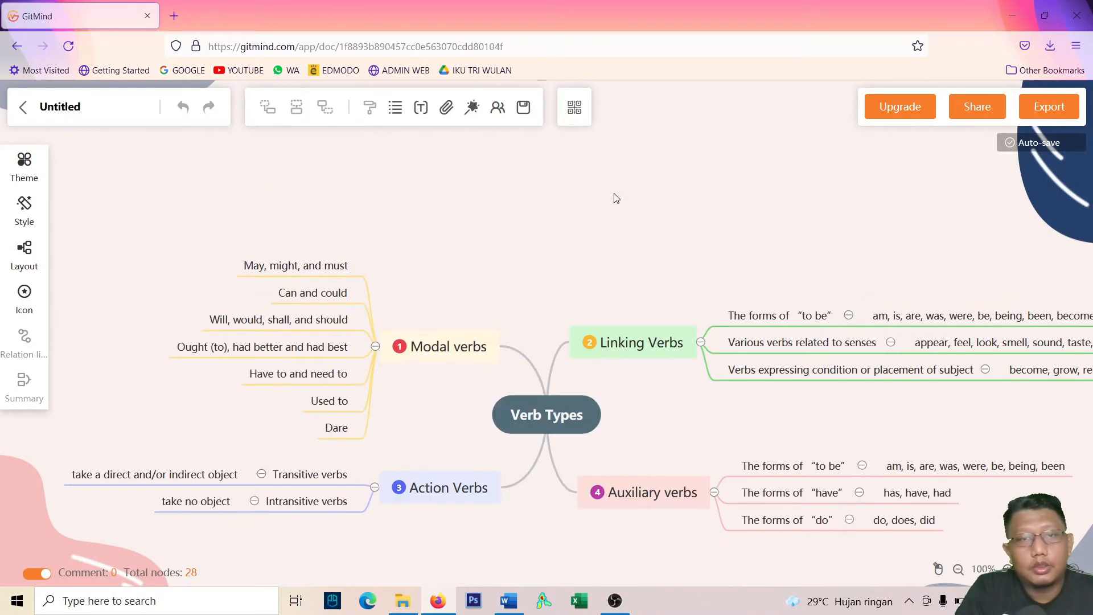
scroll(576, 268, down, 5)
click(583, 268)
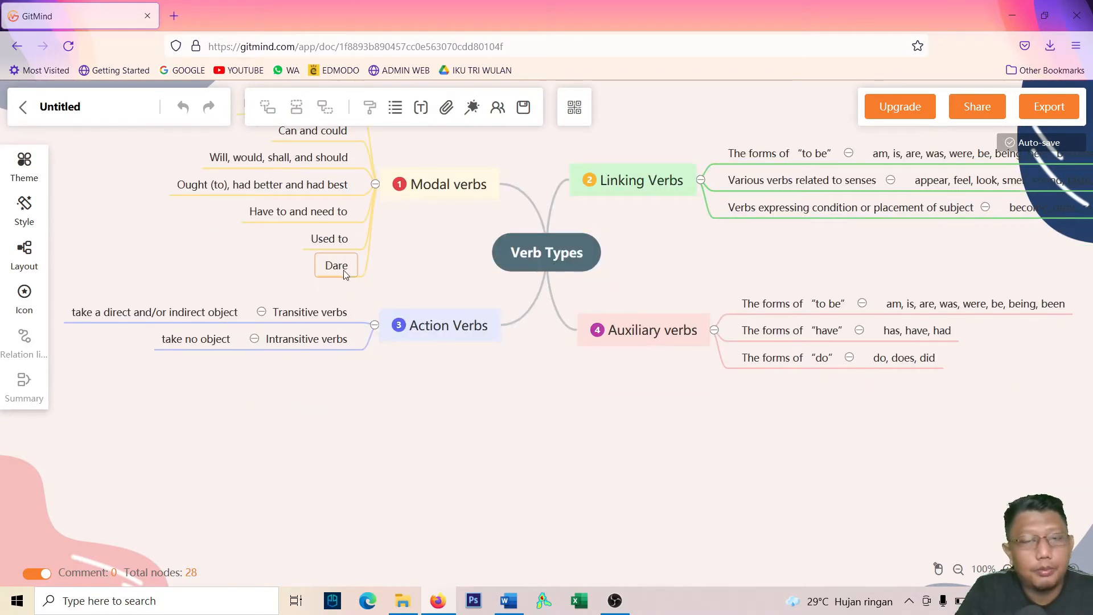
Rename the untitled mind map as MATAKULIAH.
scroll(501, 283, up, 3)
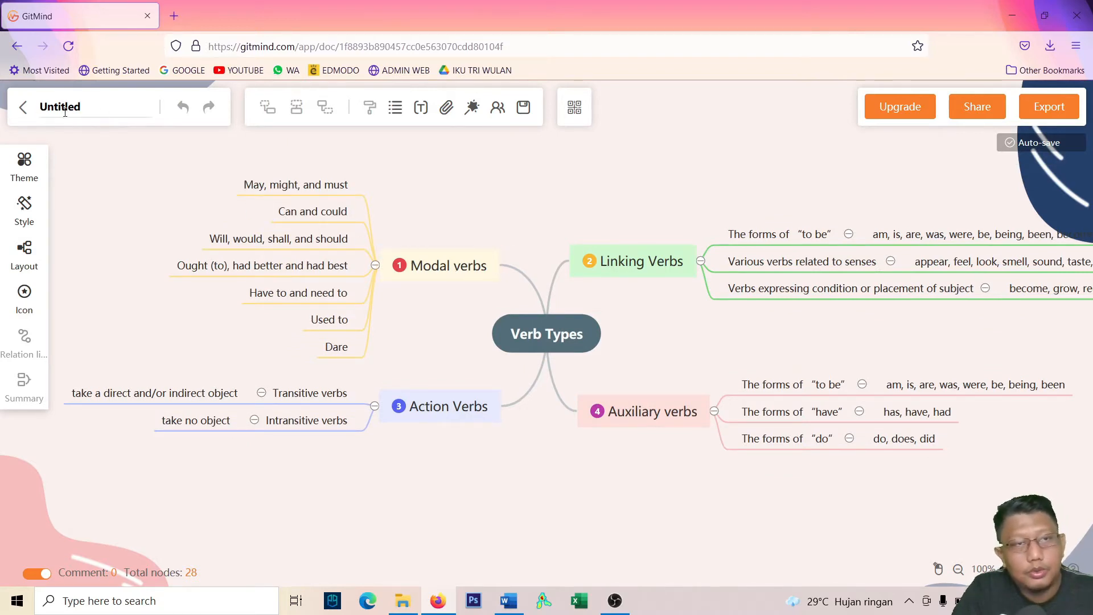
double_click(82, 107)
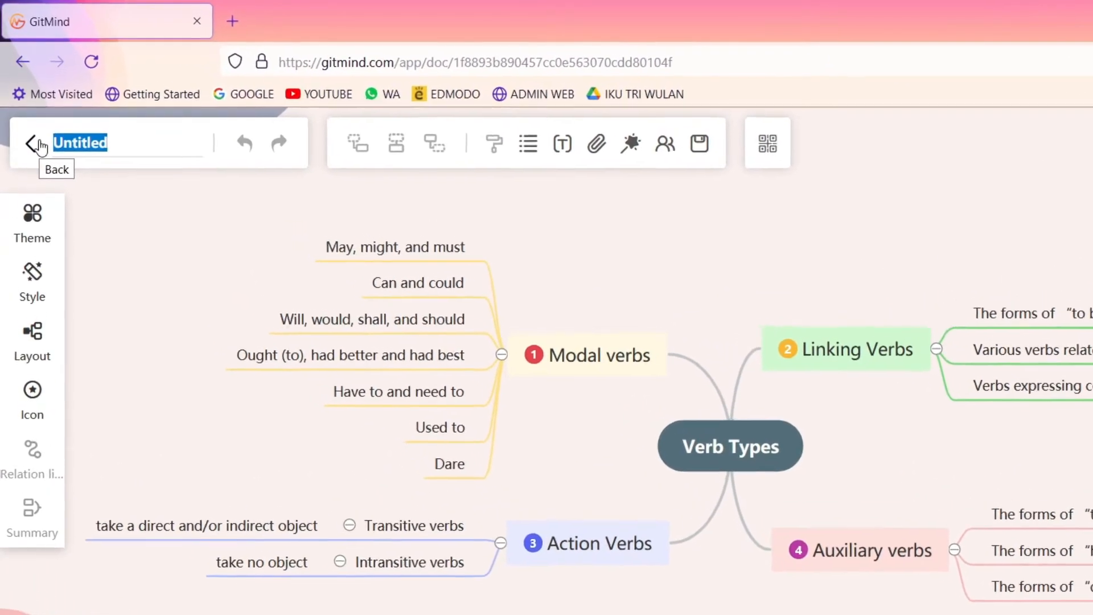
text(MATA)
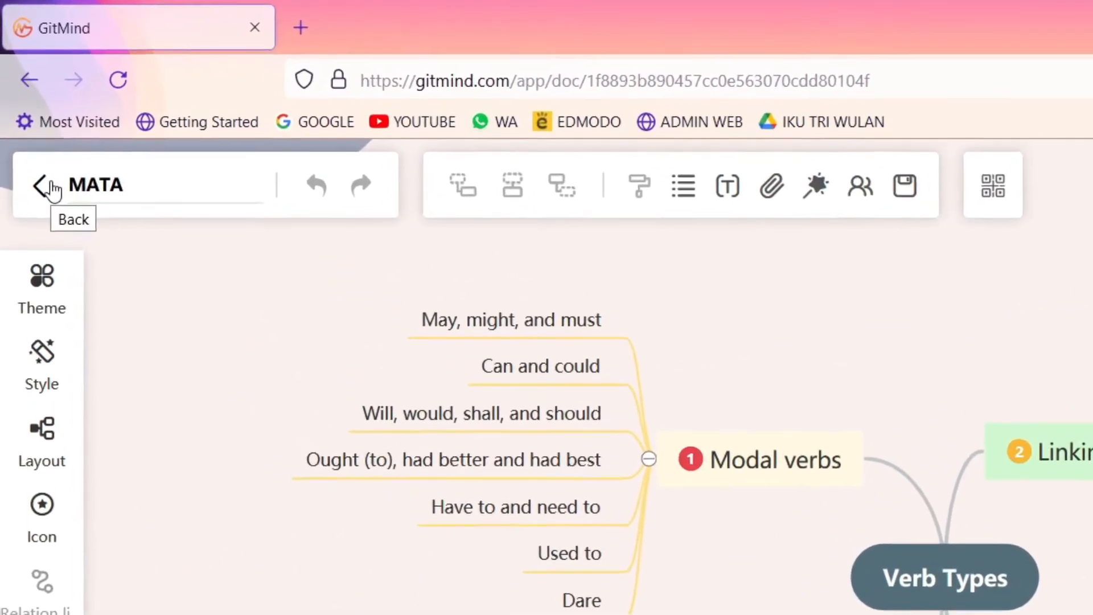
text(KULIAH)
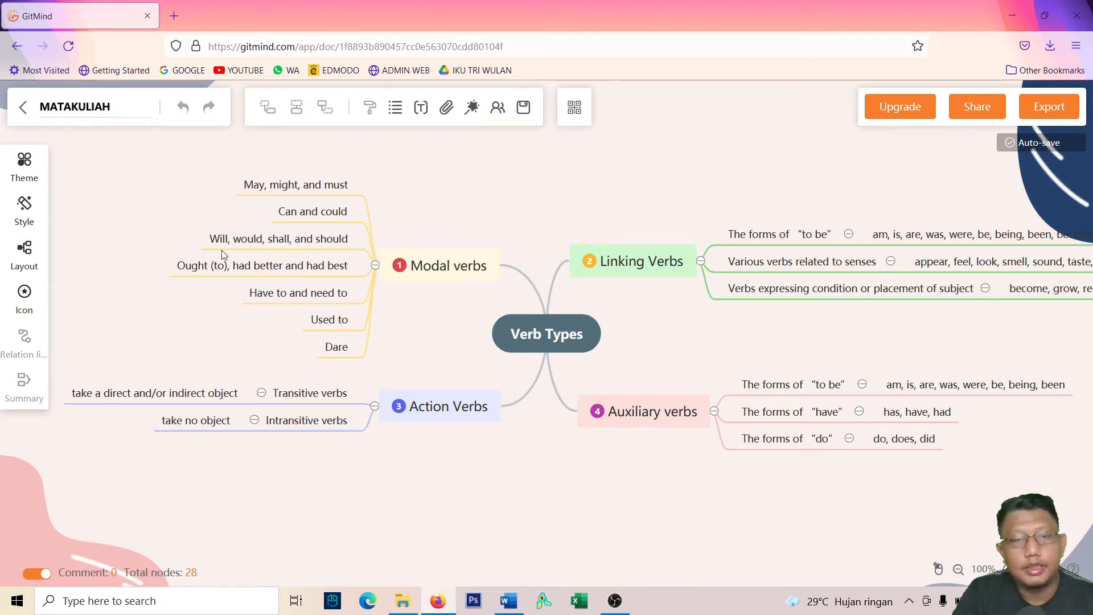
Replace the central topic's text, Verb Types, with KOMPUTER.
click(543, 338)
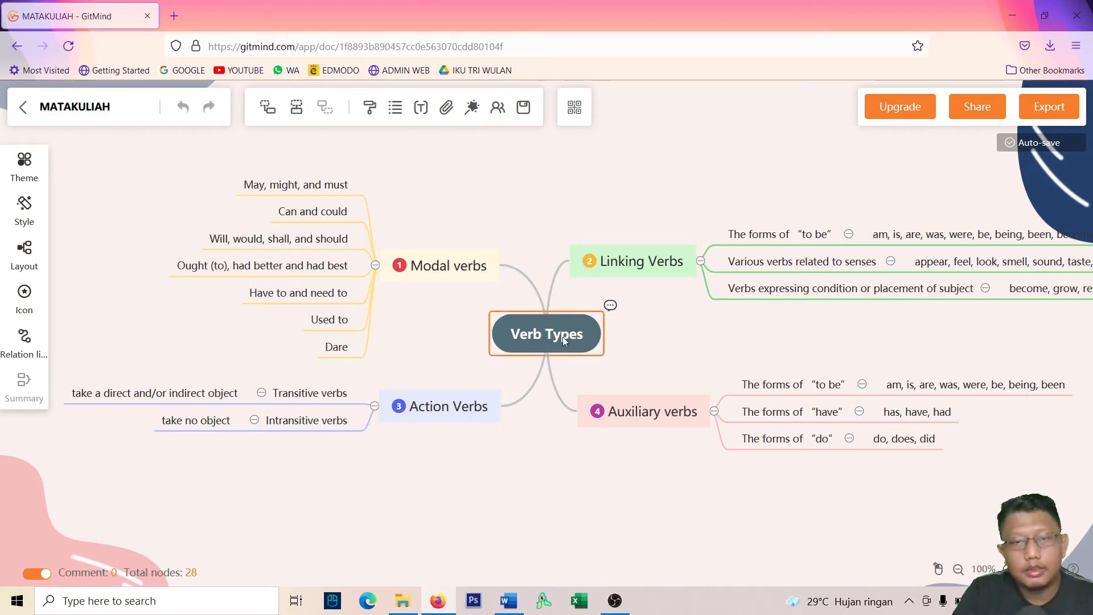
scroll(604, 323, down, 3)
scroll(574, 230, up, 2)
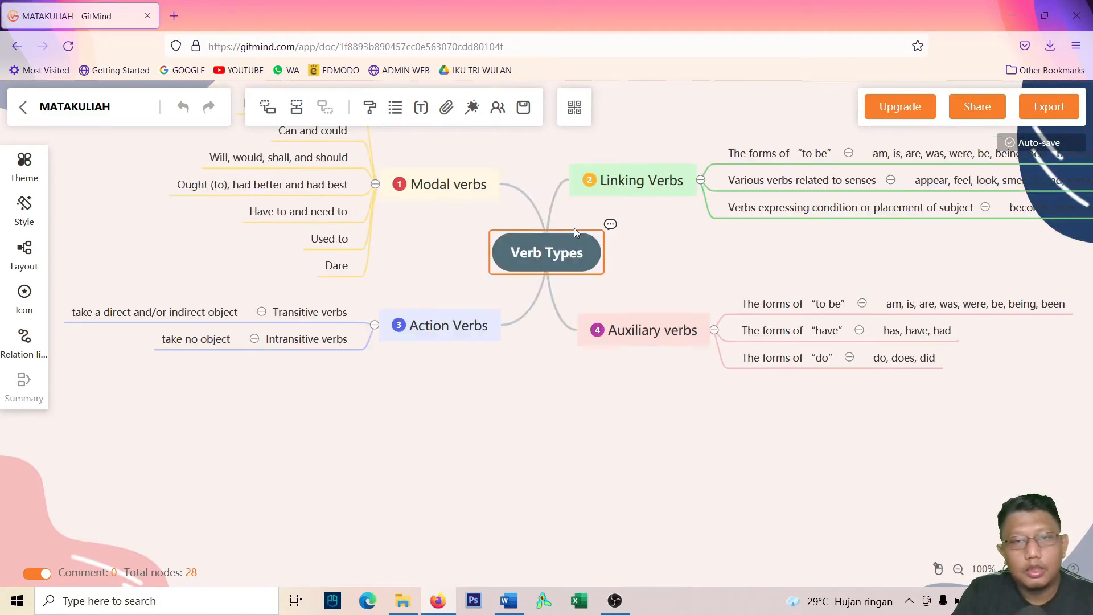
double_click(561, 258)
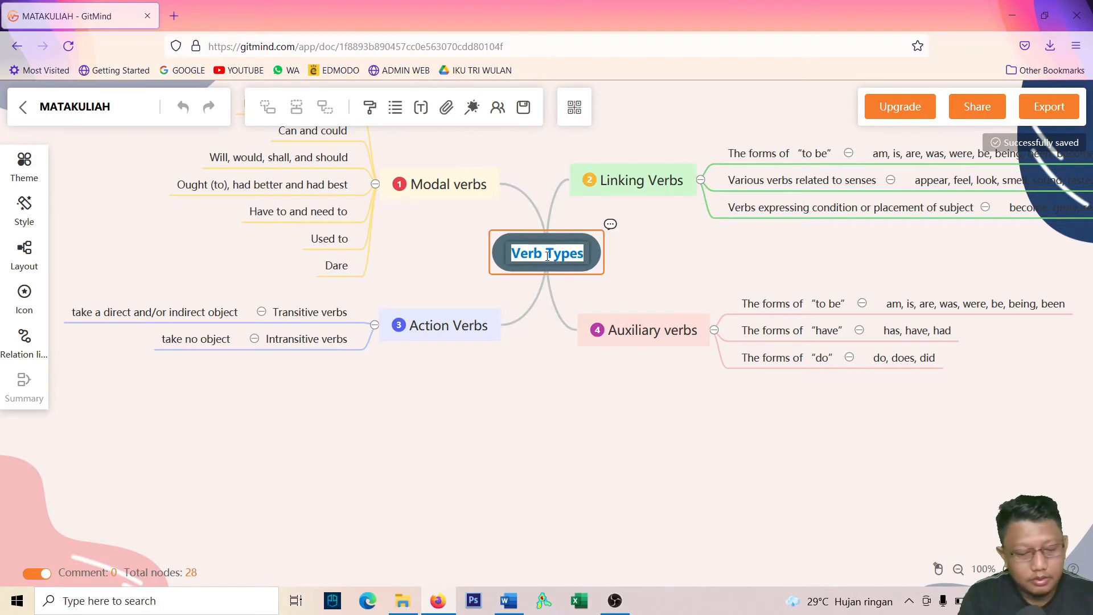
text(KOMPUTE)
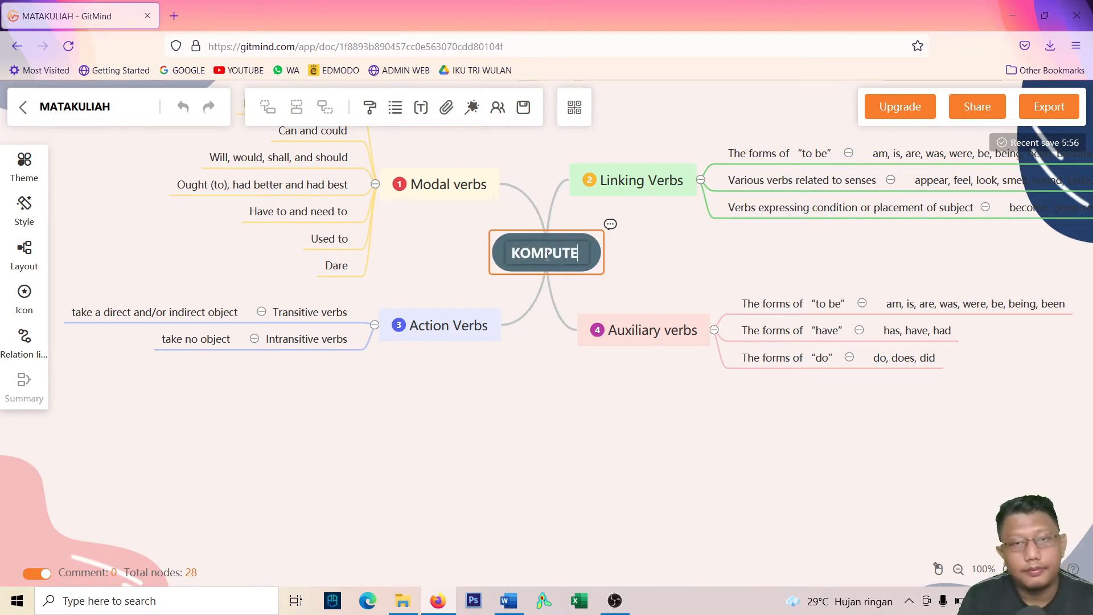
text(R)
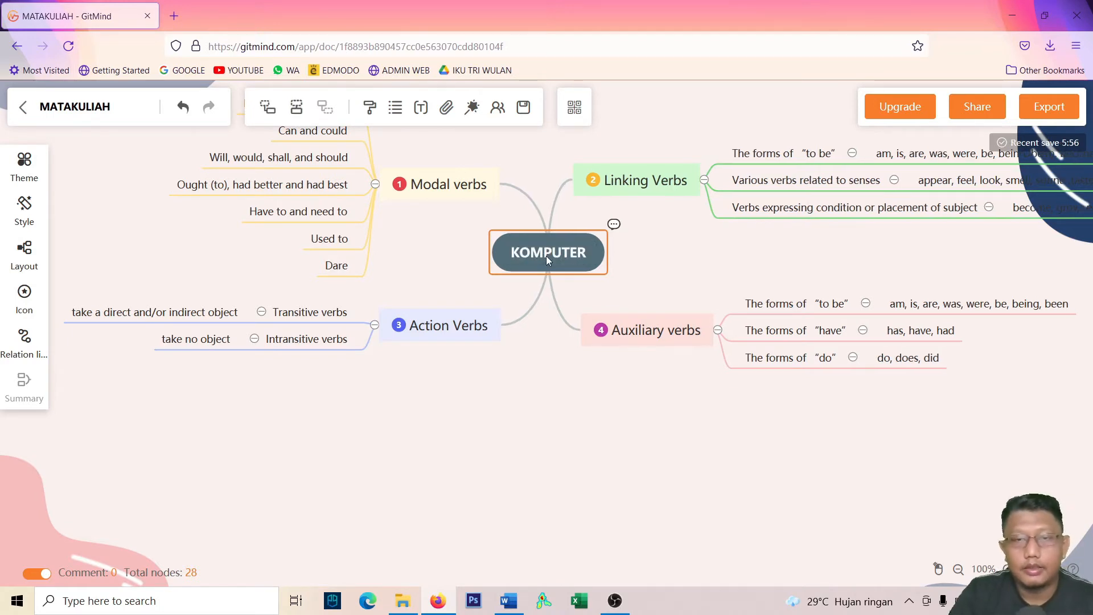
key(Return)
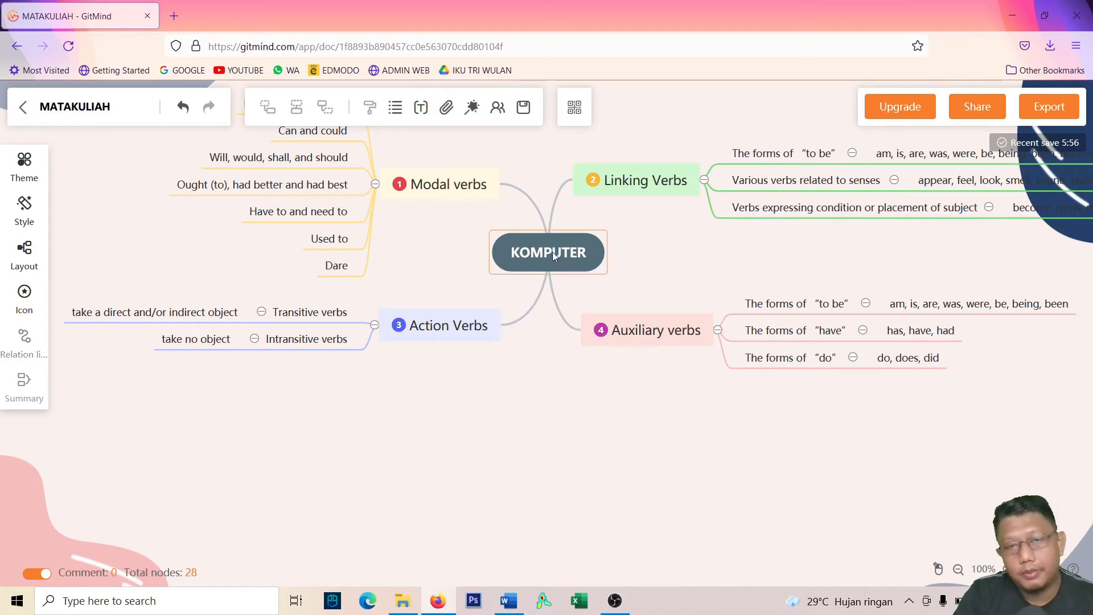
Change the text of branch 1, Modal verbs, to PERANGKAT LUNAK.
scroll(552, 253, up, 3)
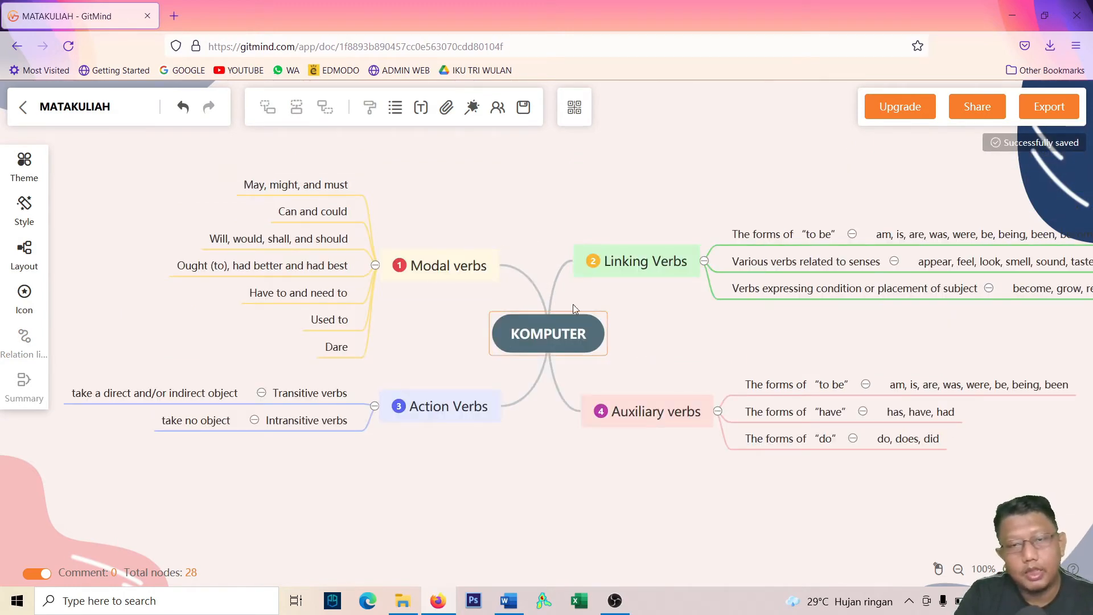
click(453, 267)
double_click(453, 266)
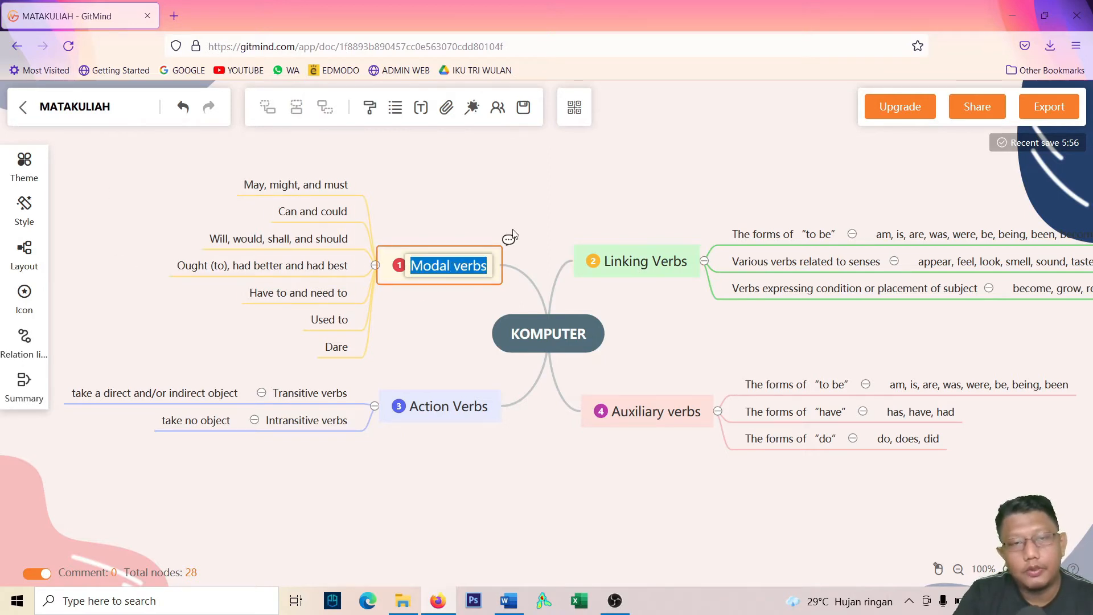
text(P)
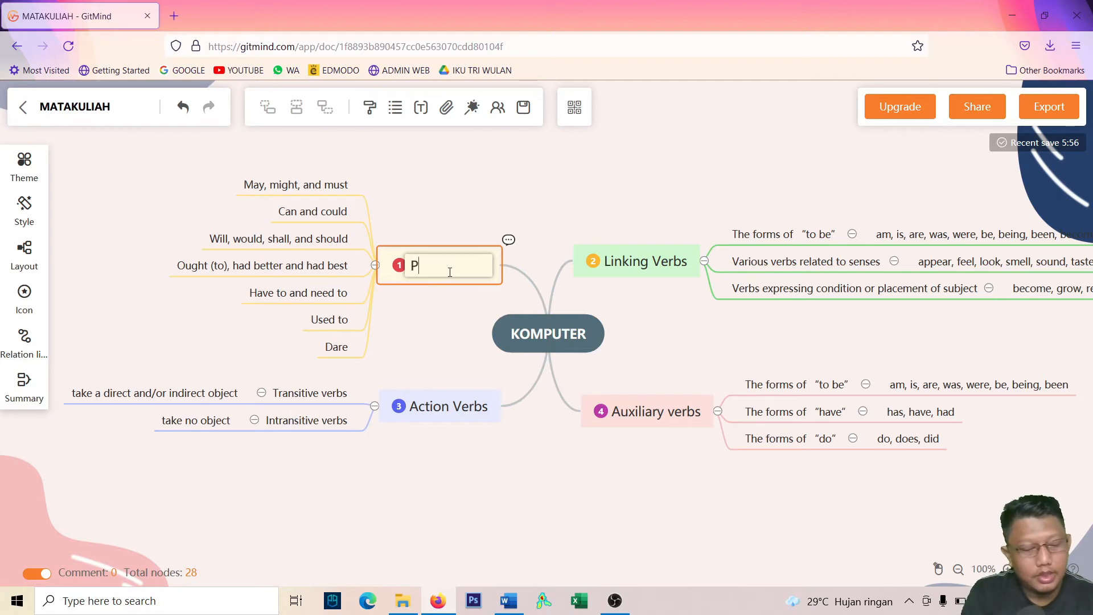
text(ERANGKAT LUNAK)
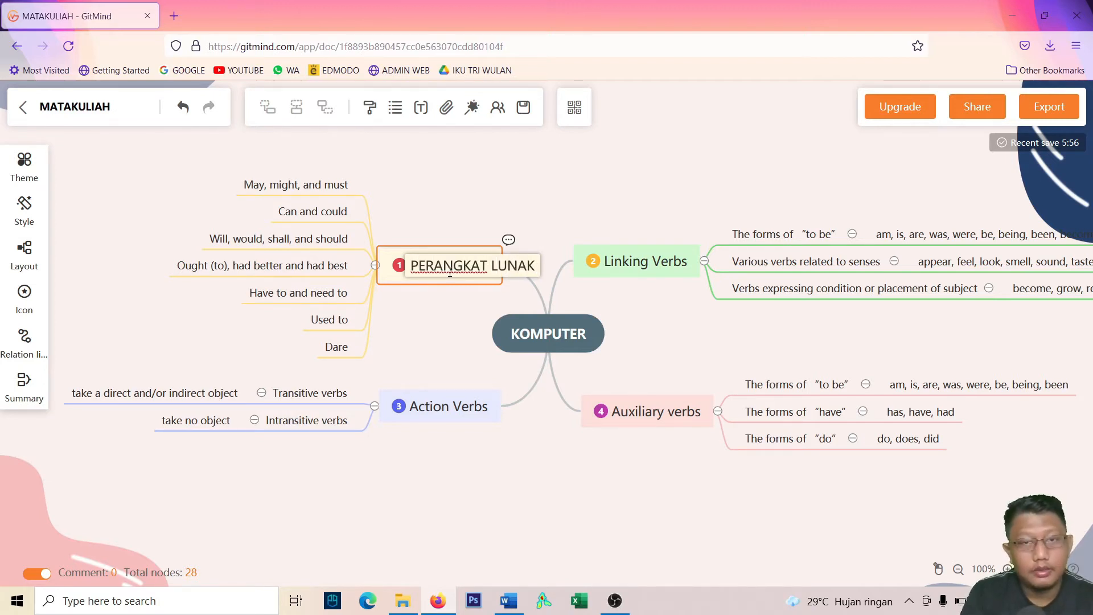
key(Return)
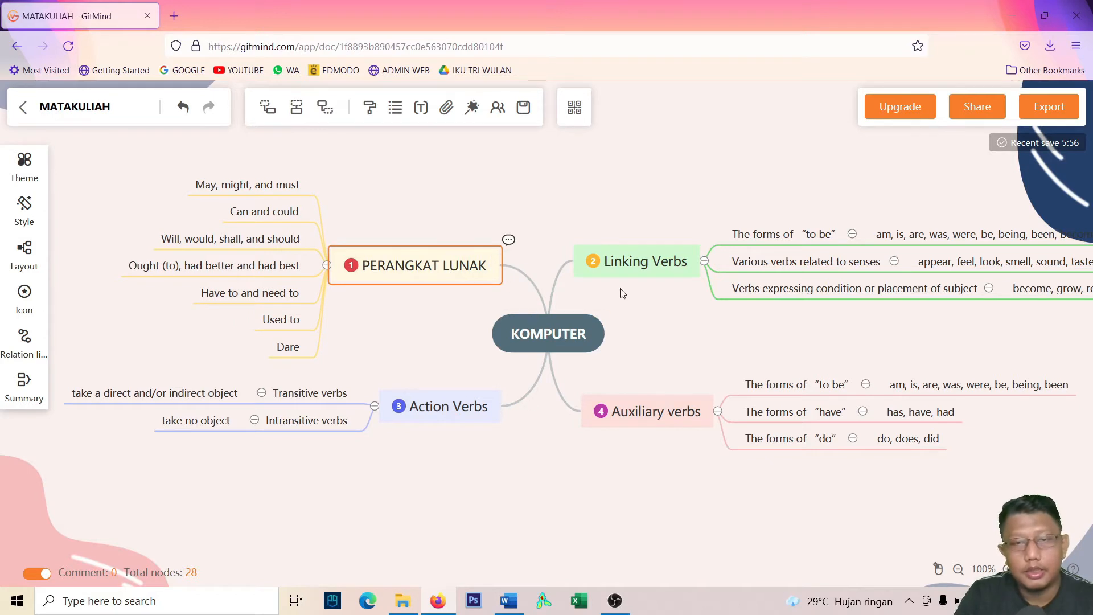
Change the text of branch 2, Linking Verbs, to PERANGKAT KERAS.
click(636, 261)
click(635, 262)
text(PE)
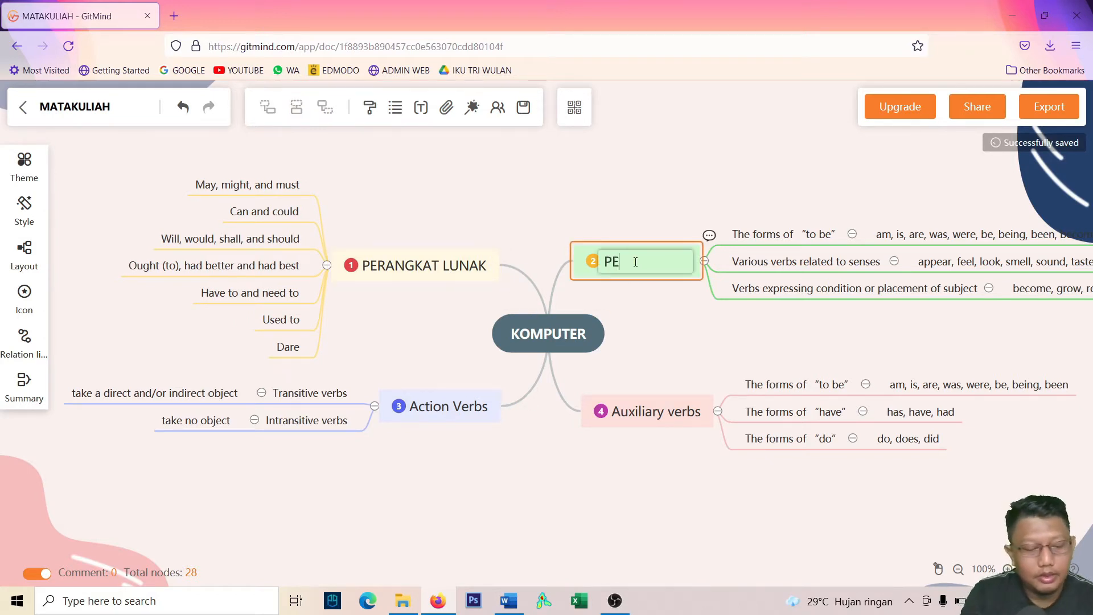
text(RANGKAT KERAS)
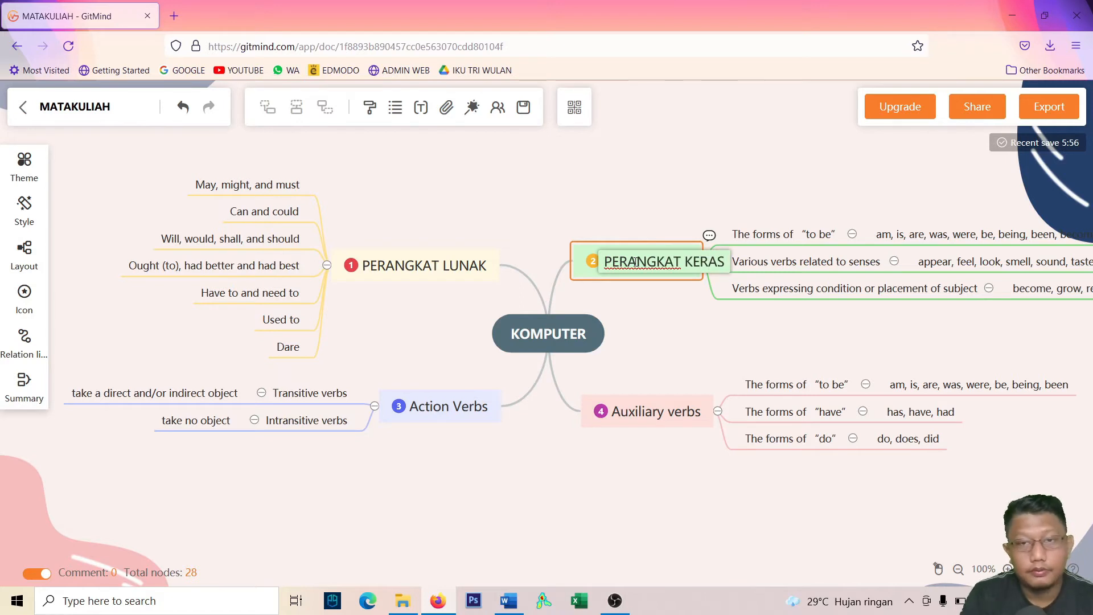
key(Return)
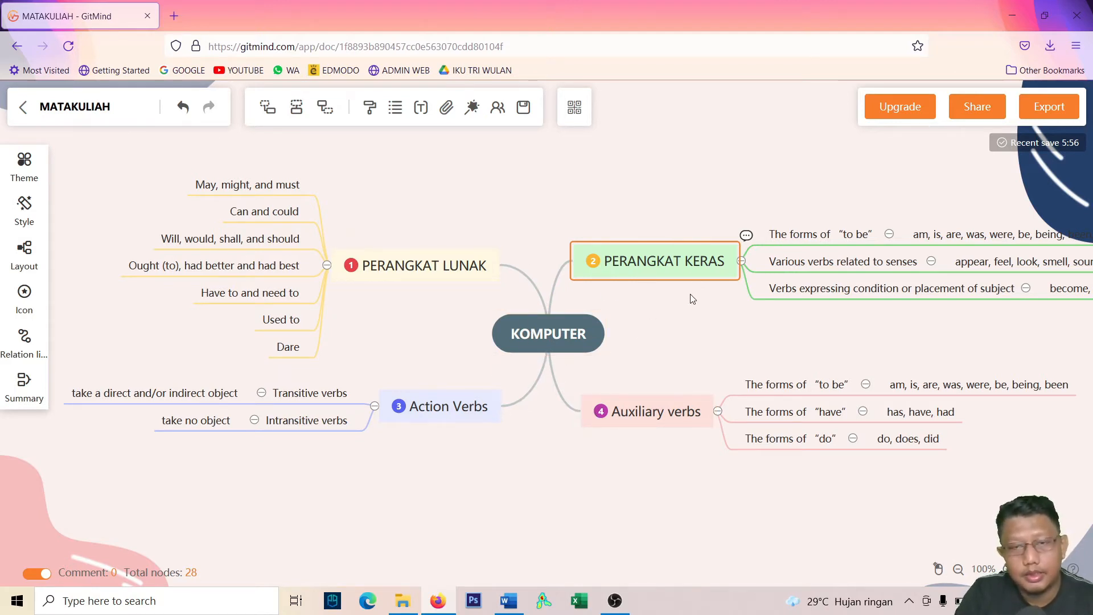
Change the text of branch 4, Auxiliary verbs, to SISTEM OPERASI.
click(655, 424)
click(652, 413)
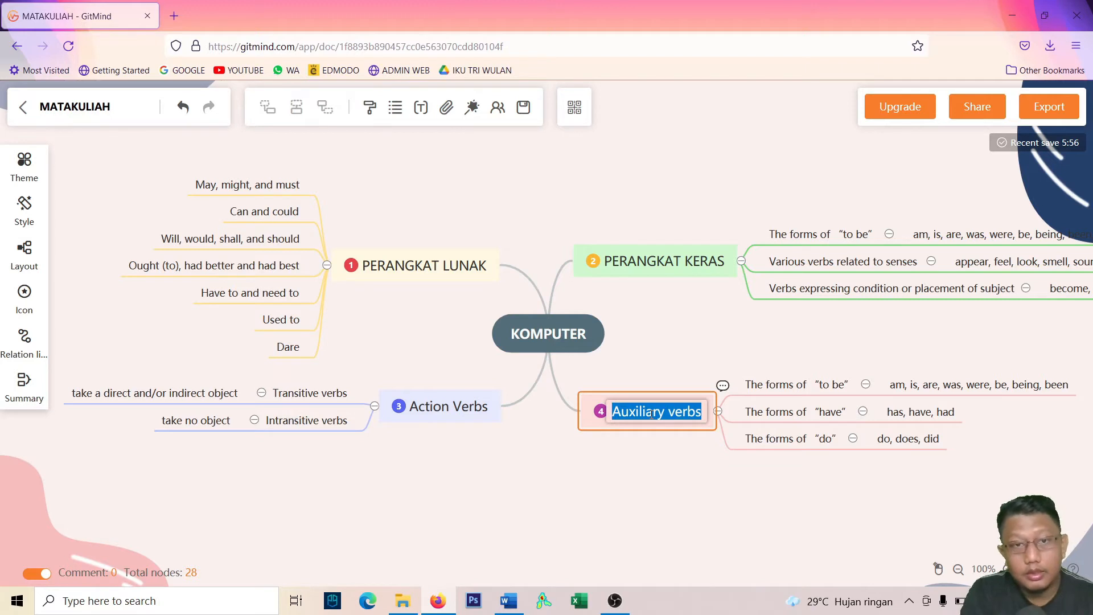
text(SISTEM)
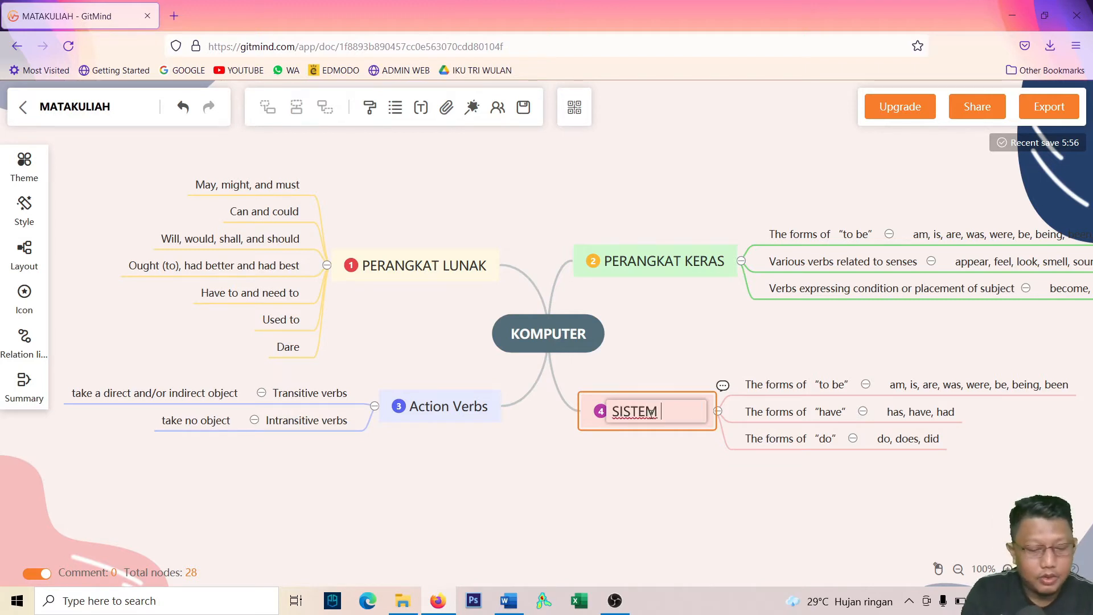
text( OPERASI)
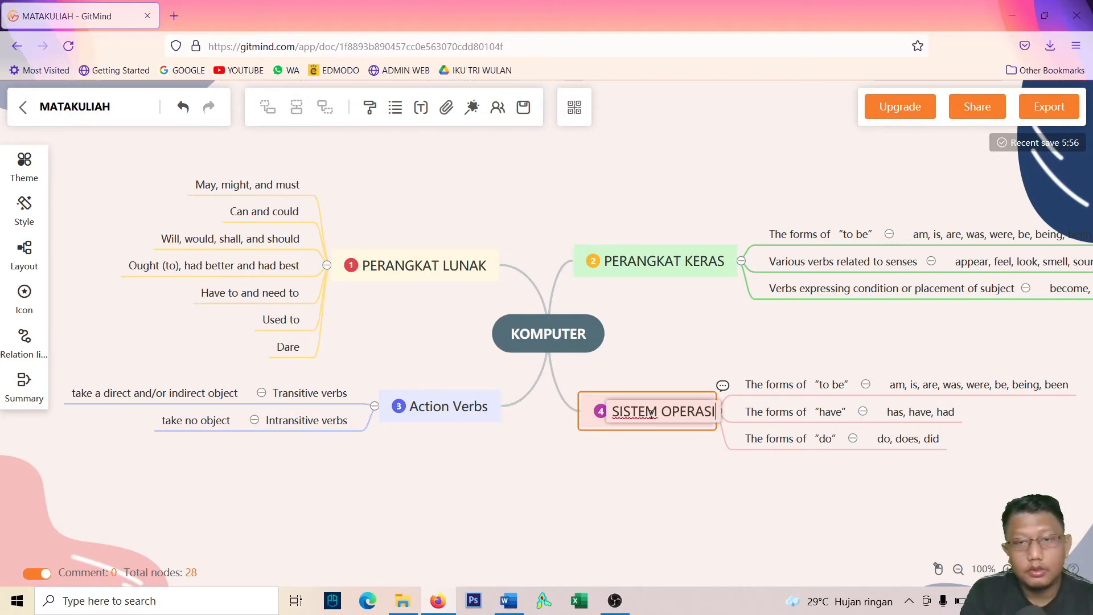
key(Return)
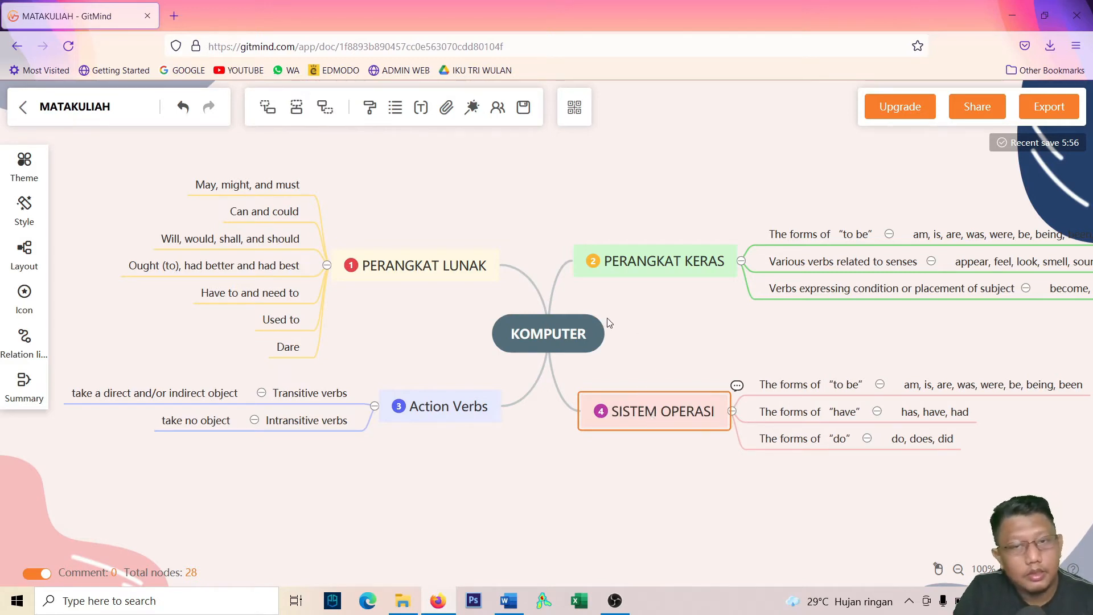
Change the text of branch 3, Action Verbs, to SISTEM UTILITY and deselect the node.
double_click(459, 409)
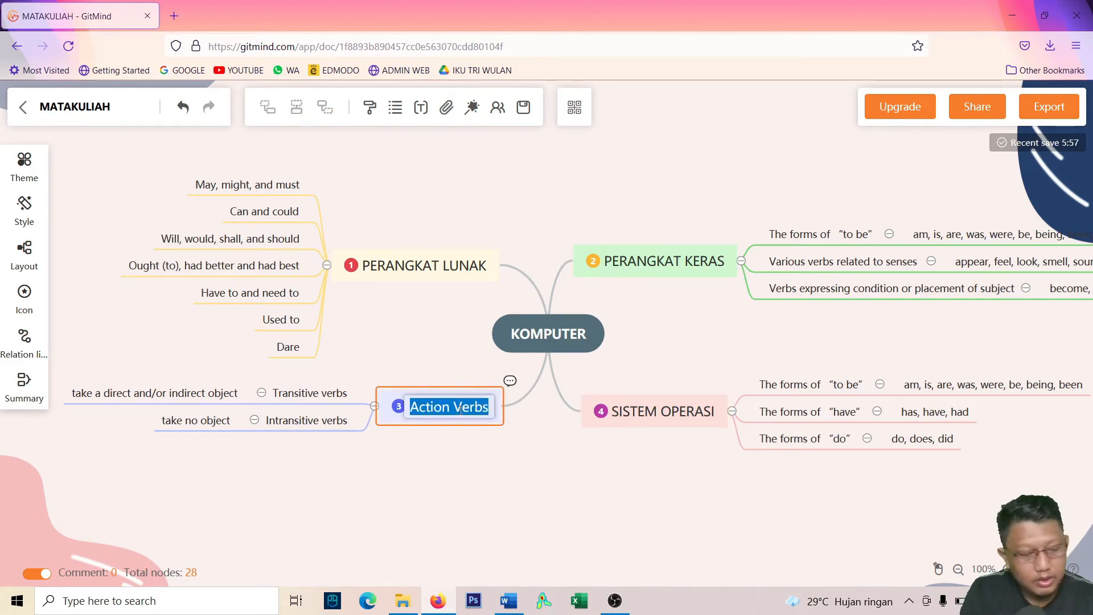
text(SISTE)
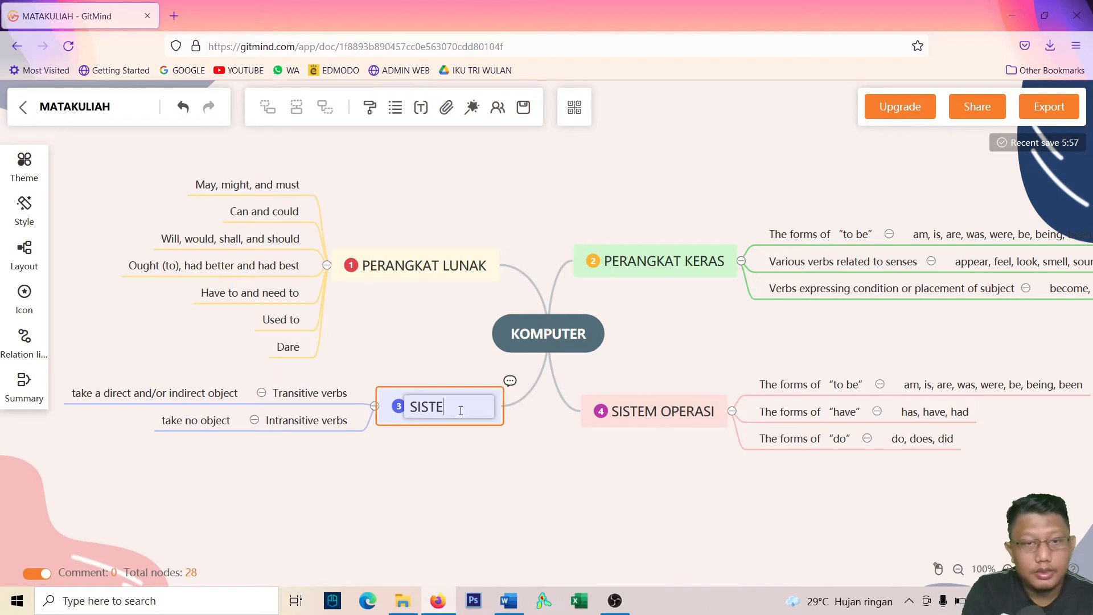
text(M UTILITY)
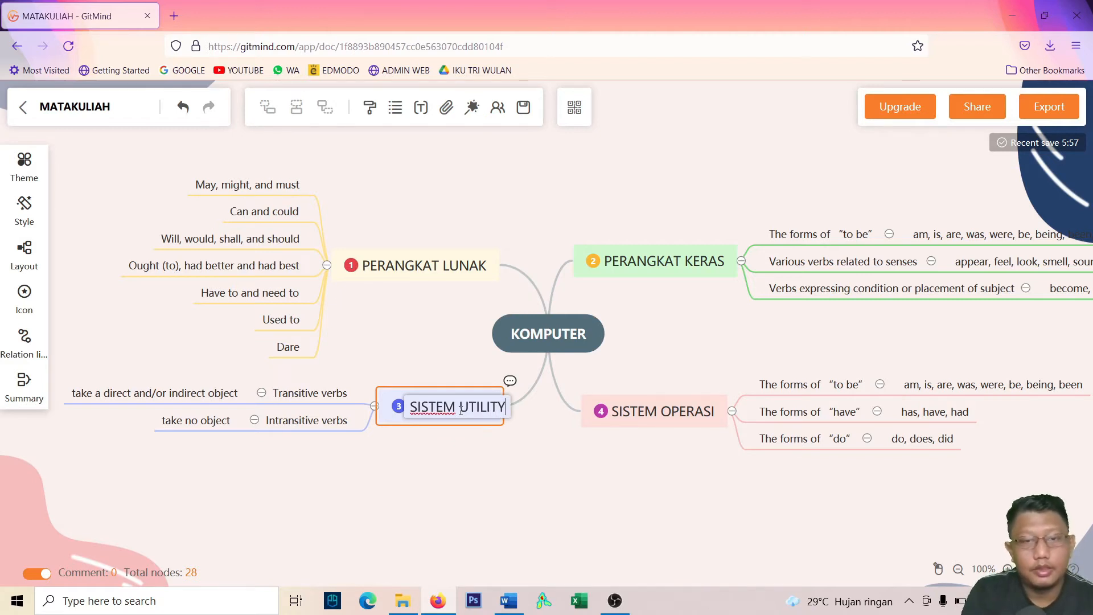
key(Return)
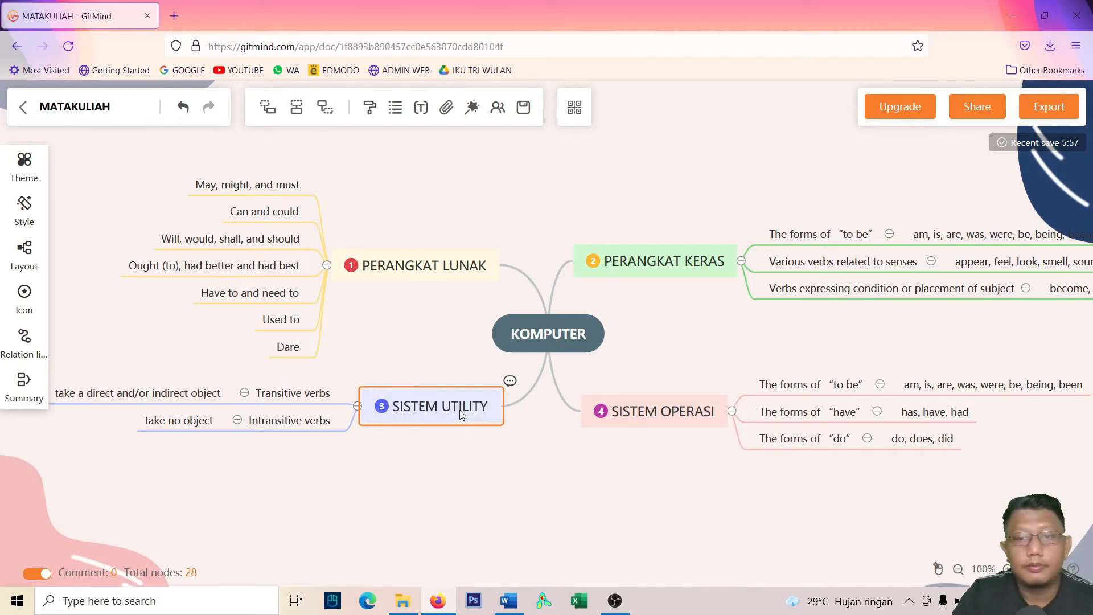
click(581, 469)
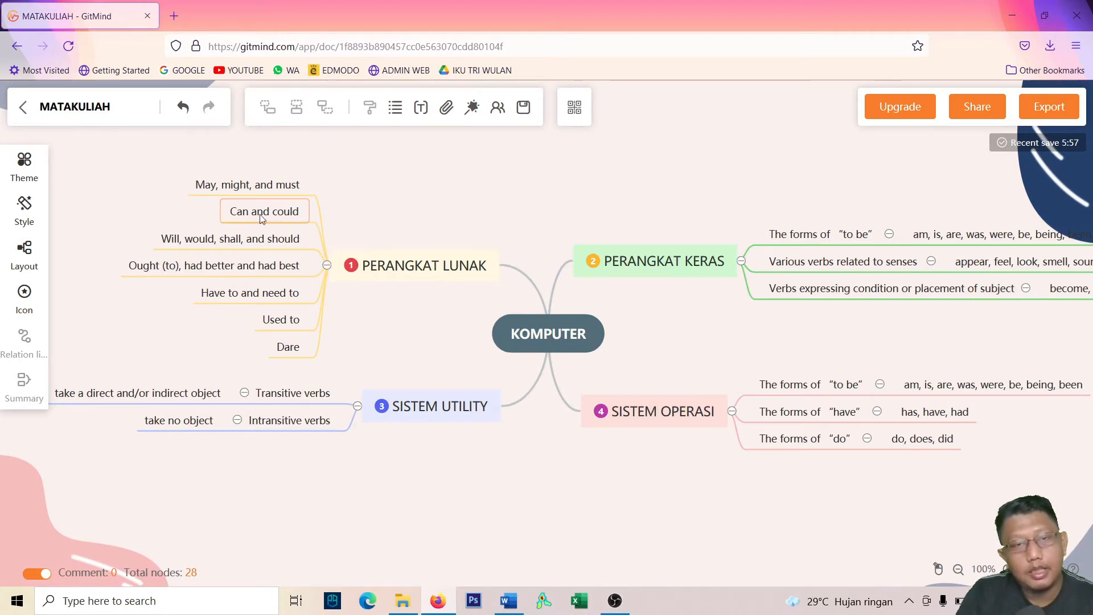
Rename the "May, might, and must" subnode of PERANGKAT LUNAK to Freeware.
click(266, 191)
click(267, 190)
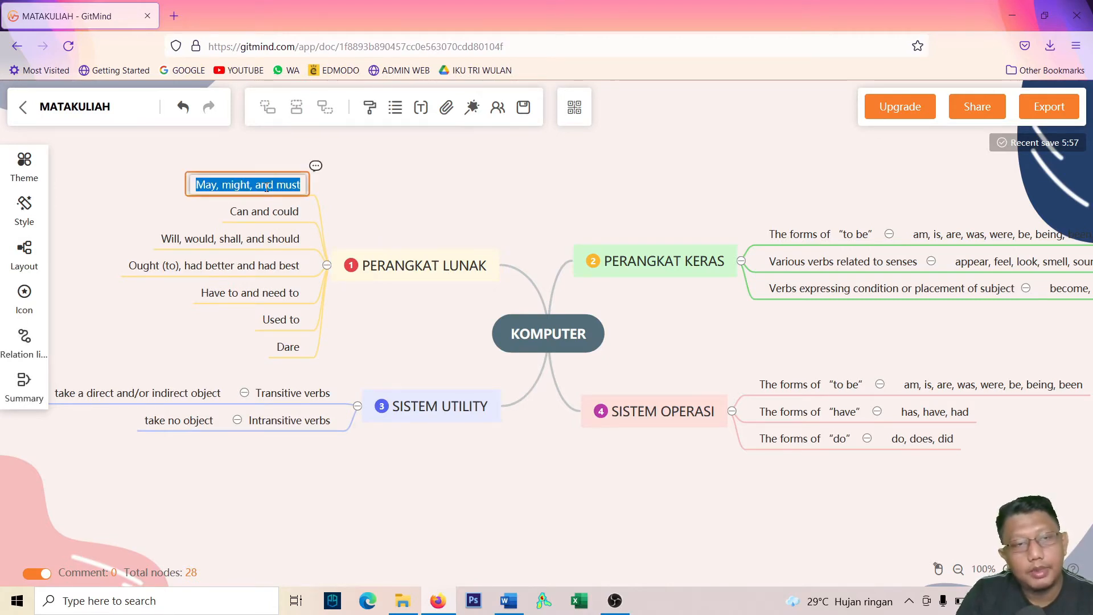
key(Caps_Lock)
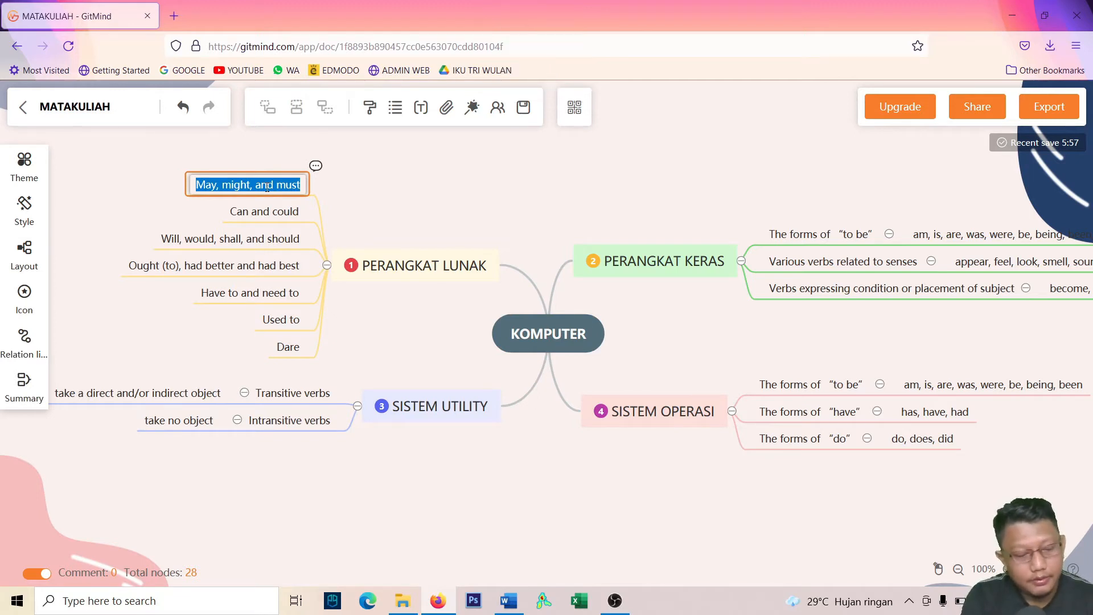
text(Free Ware)
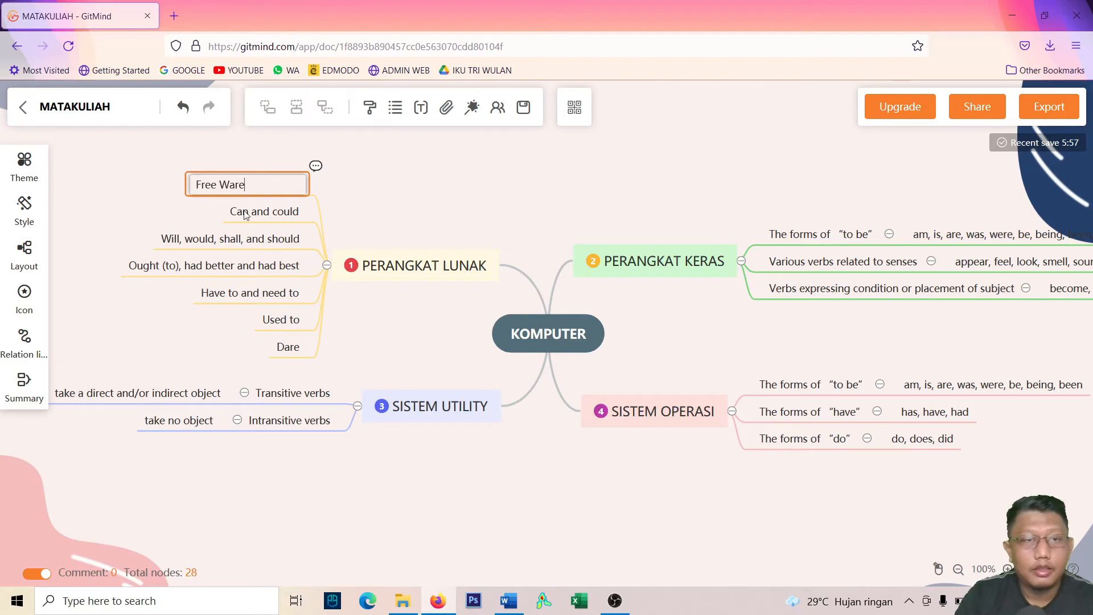
drag(232, 185, 217, 184)
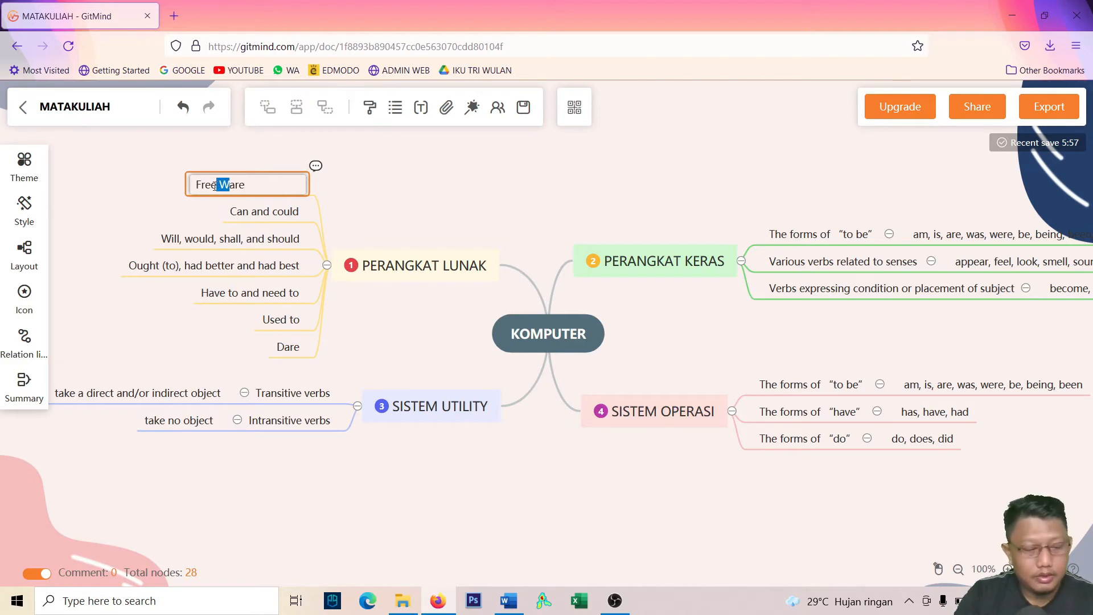
text(w)
Rename the "Can and could" subnode to Shareware and the "Will, would, shall, and should" subnode to malware.
double_click(251, 211)
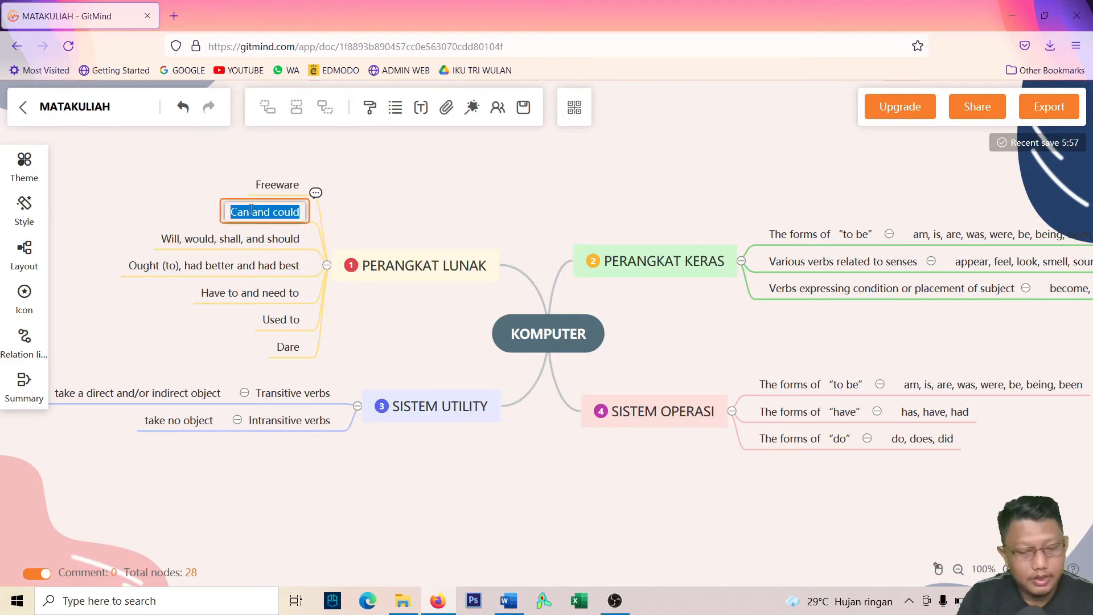
text(Share)
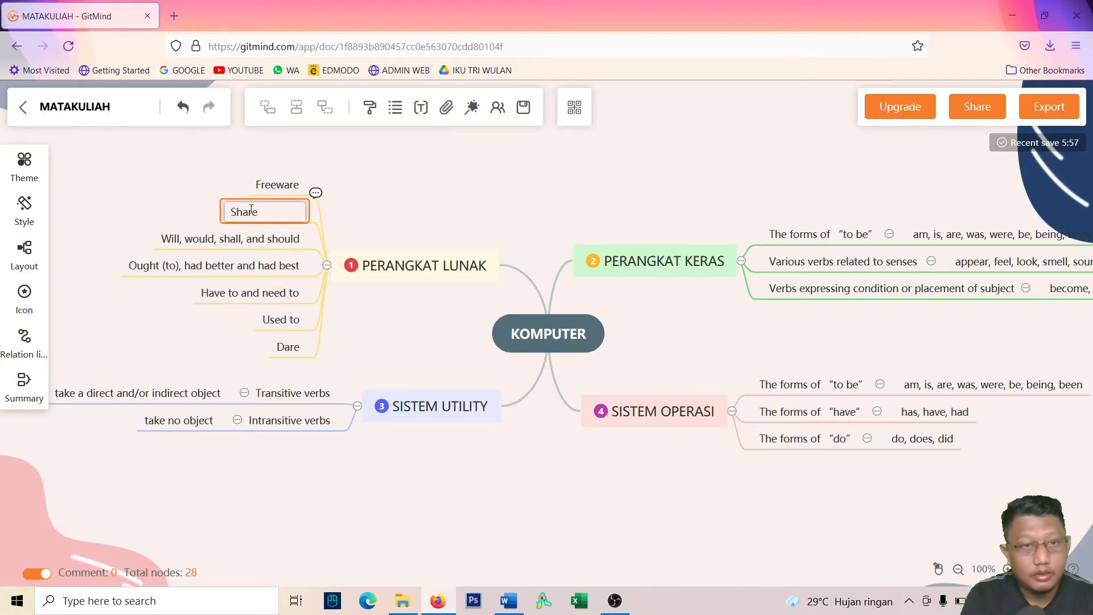
text(ware)
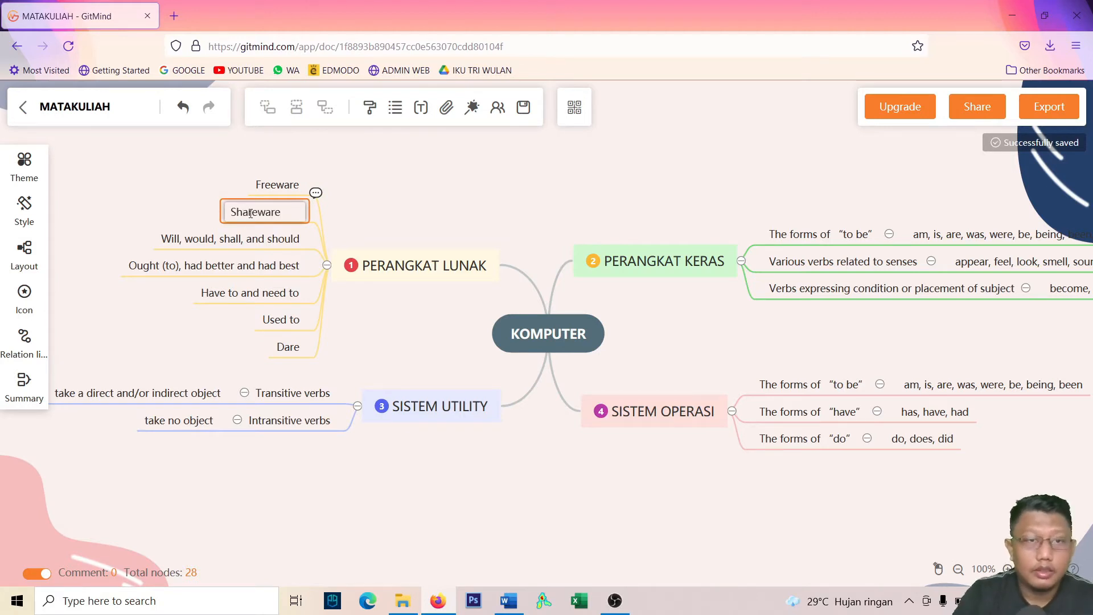
click(255, 242)
double_click(255, 242)
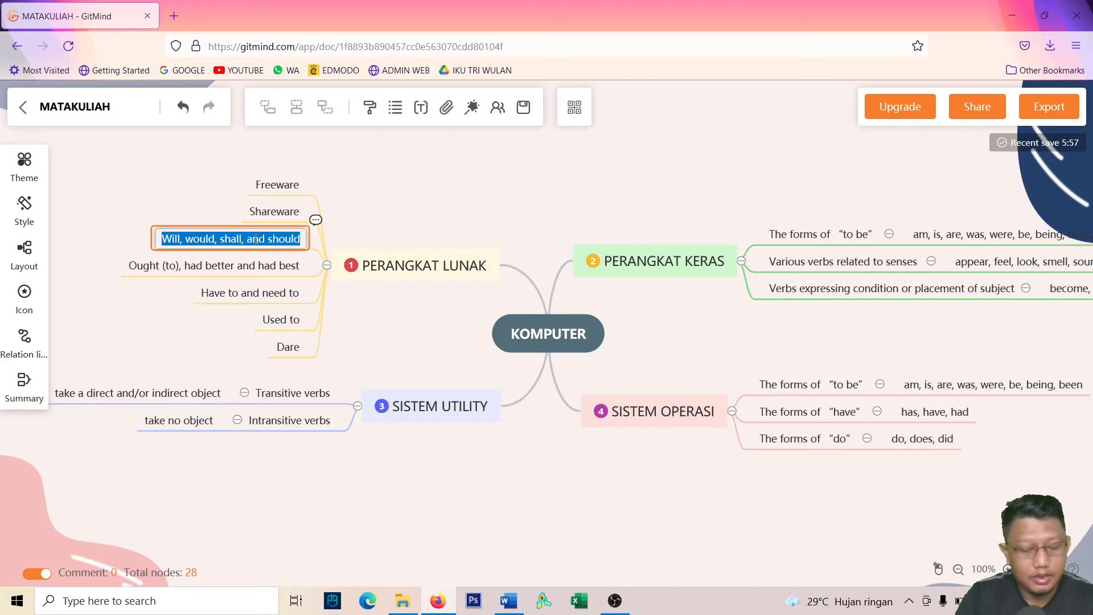
text(malware)
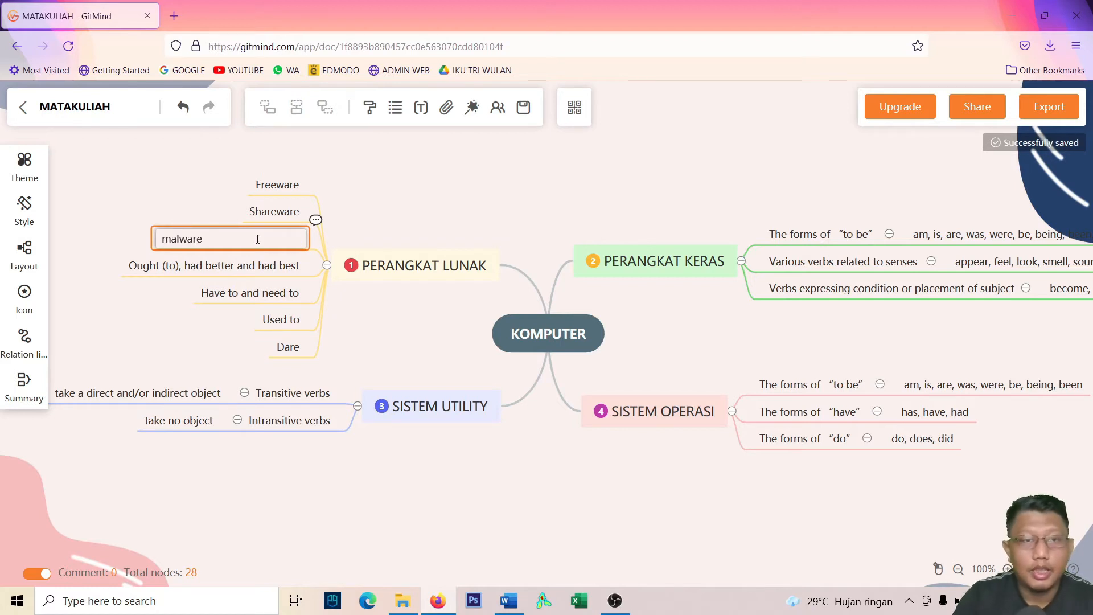
click(394, 230)
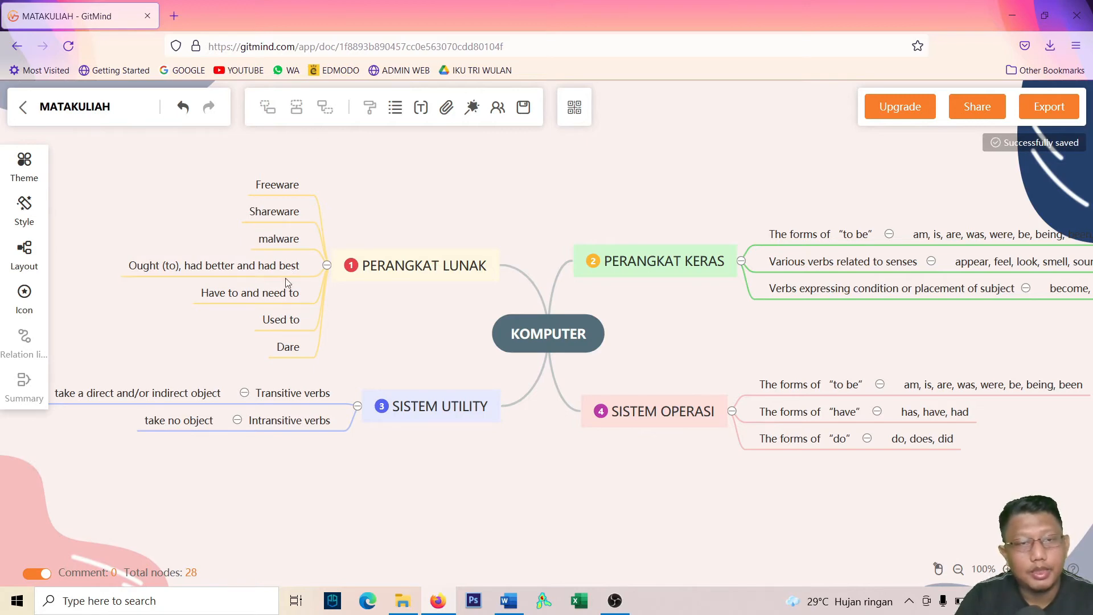
click(315, 247)
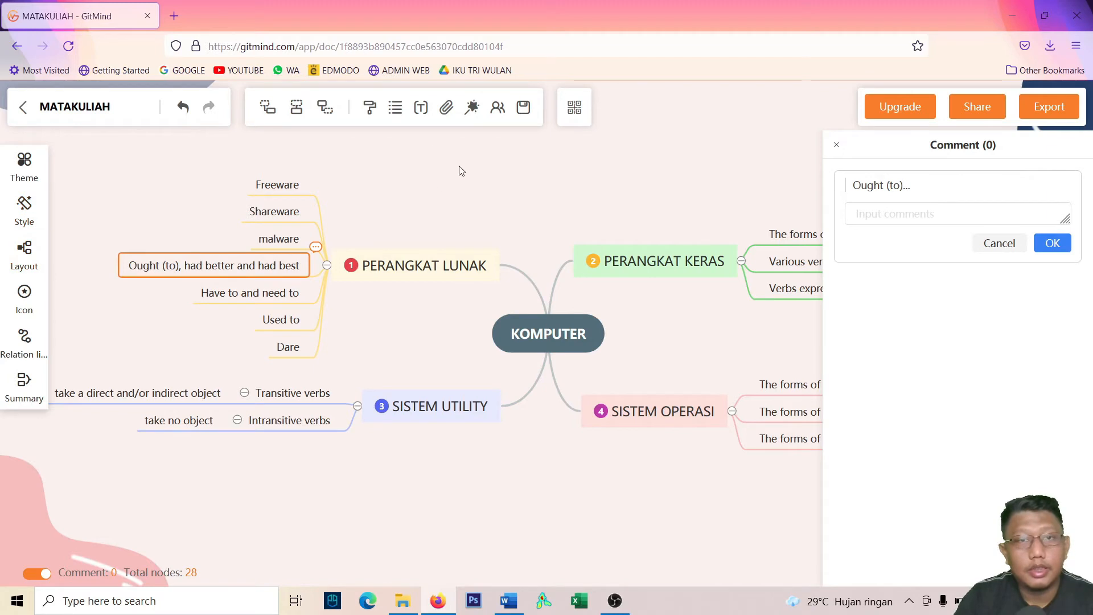
right_click(191, 278)
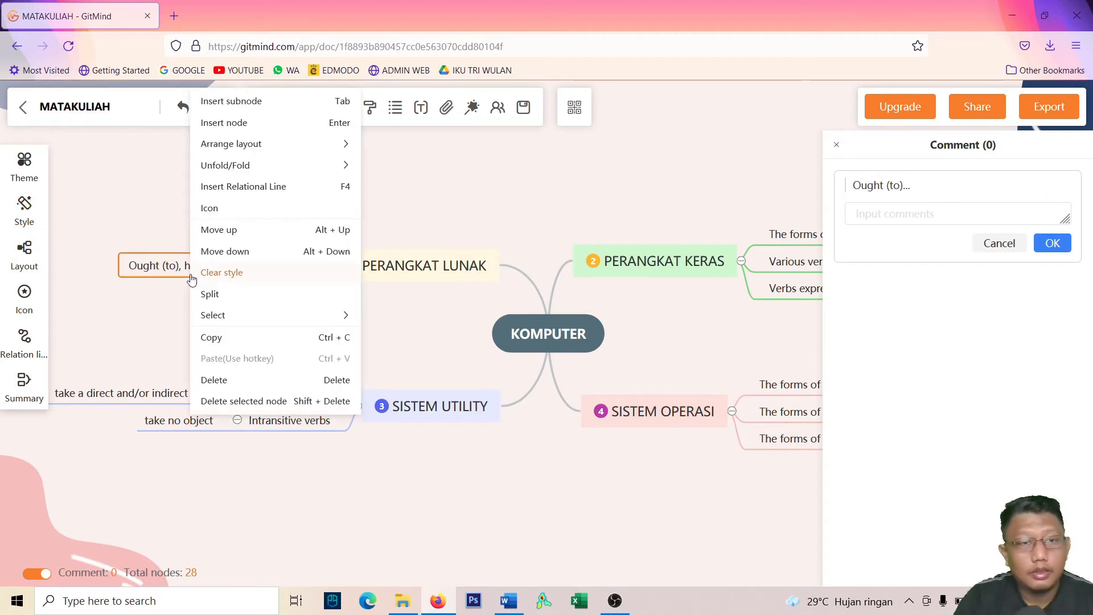
click(141, 275)
click(144, 275)
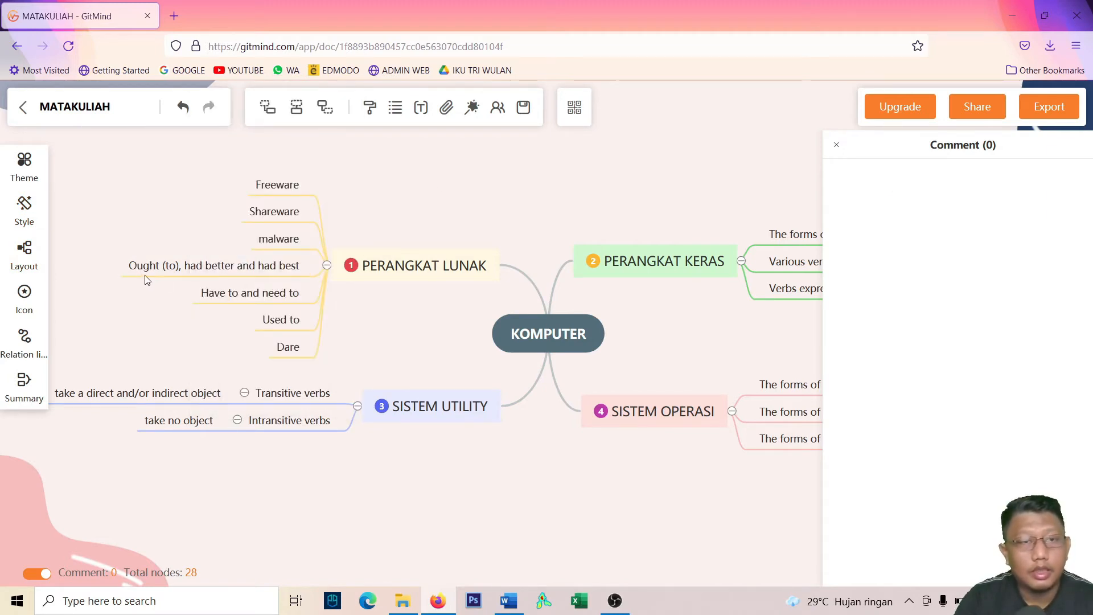
click(192, 273)
click(189, 280)
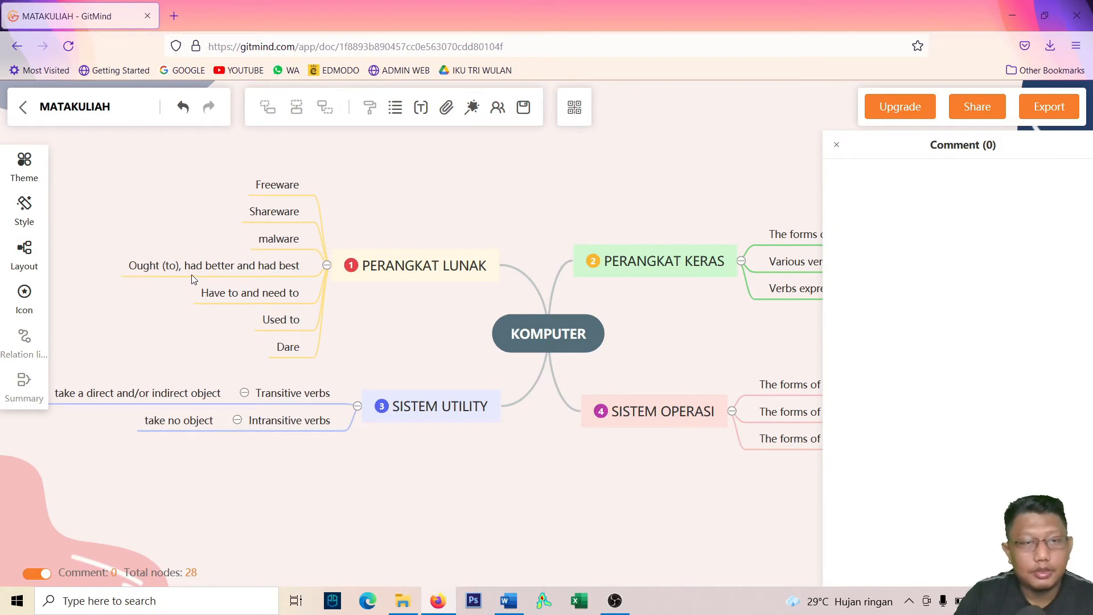
Delete the "Ought (to), had better and had best", "Have to and need to", "Used to" and "Dare" subnodes, and close the comment pane.
click(204, 273)
key(Delete)
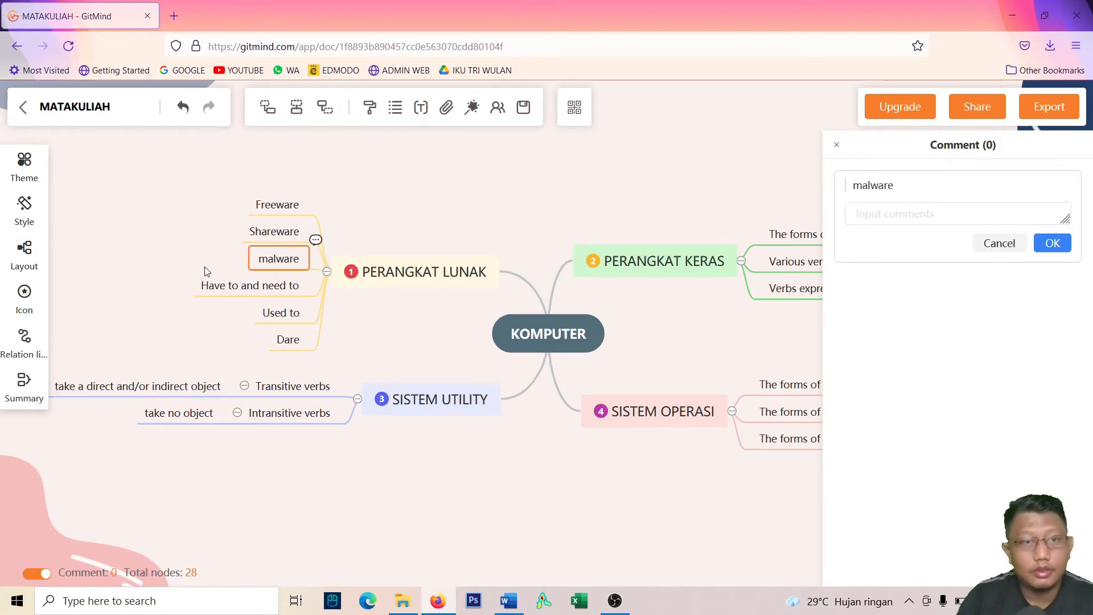
click(220, 288)
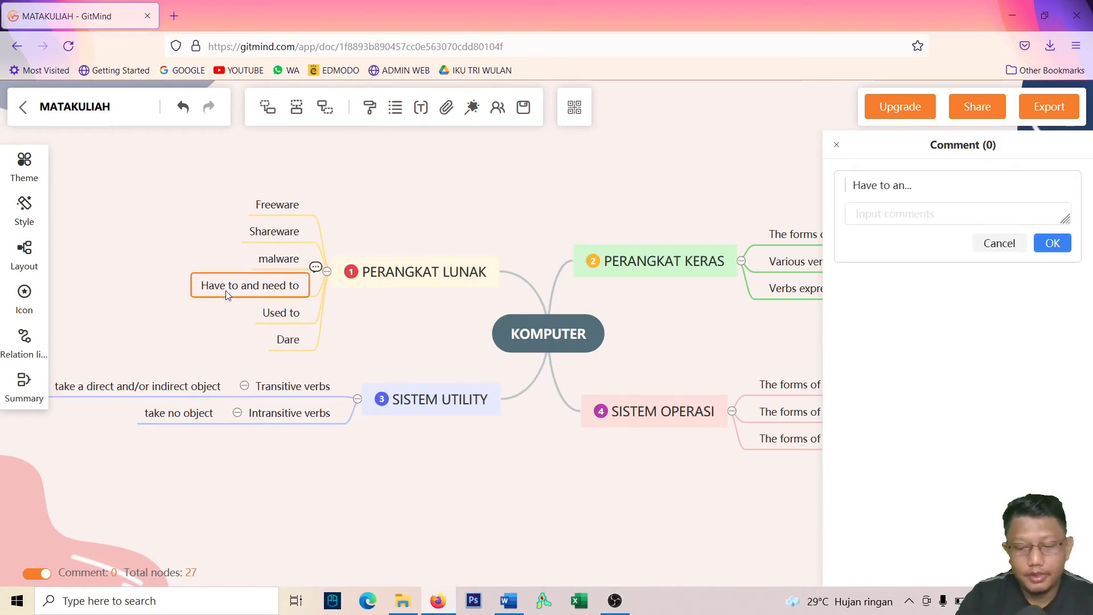
key(Delete)
click(284, 312)
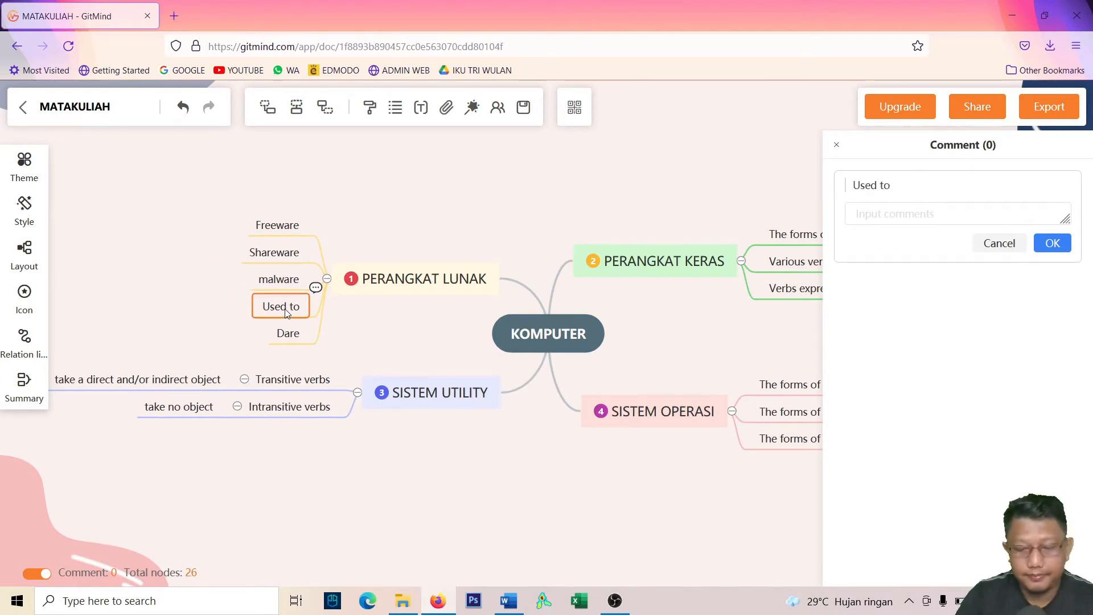
key(Delete)
click(292, 329)
key(Delete)
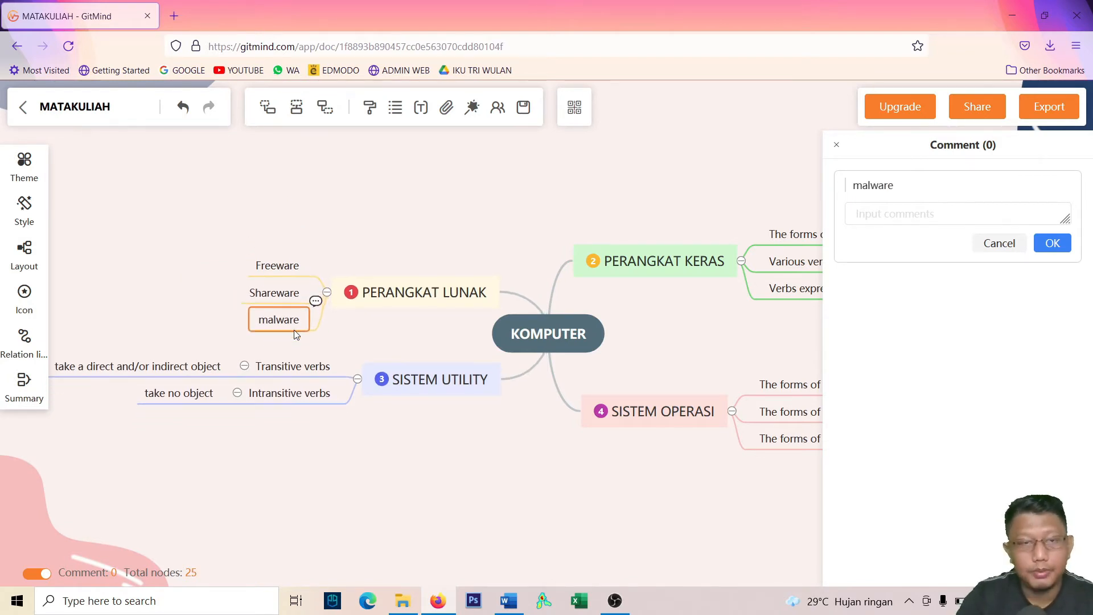
click(337, 211)
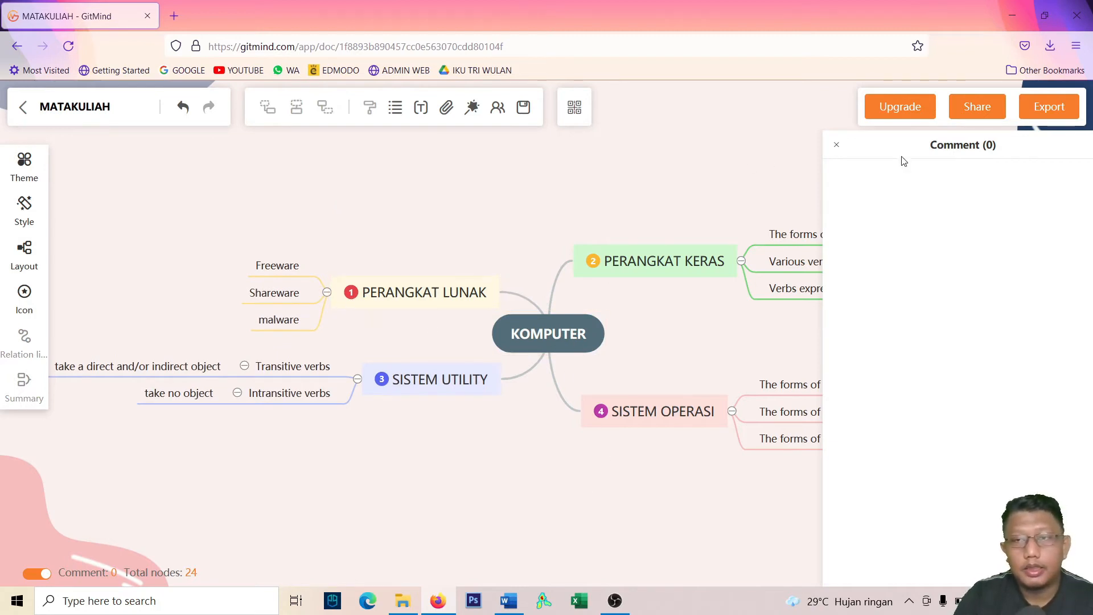
click(836, 145)
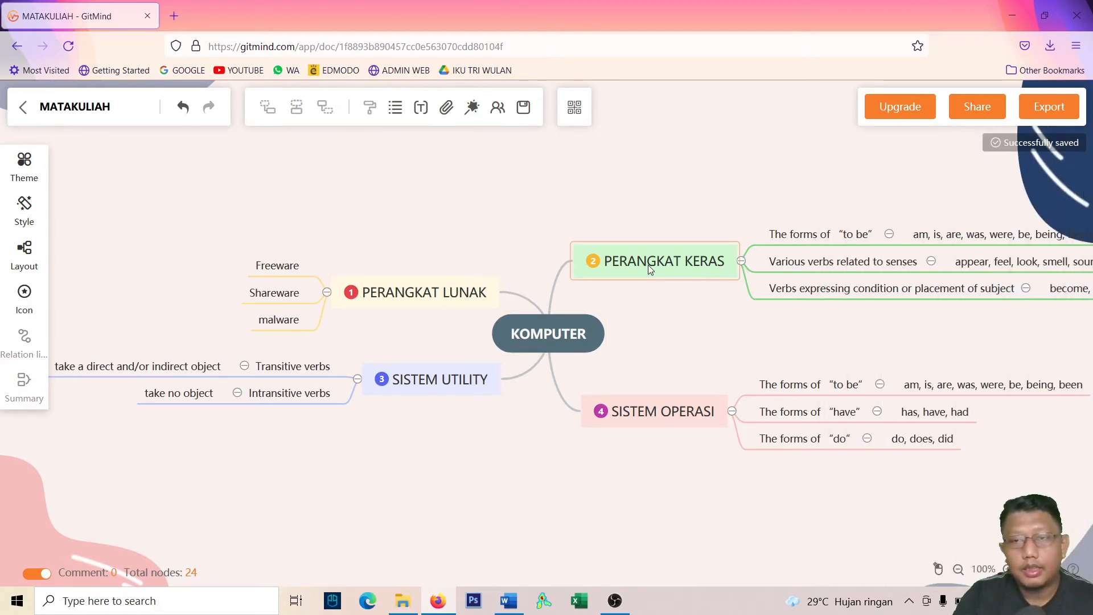
Under PERANGKAT KERAS, rename the "The forms of to be" subnode to Mouse and "Various verbs related to senses" to keyboard.
click(805, 238)
double_click(804, 238)
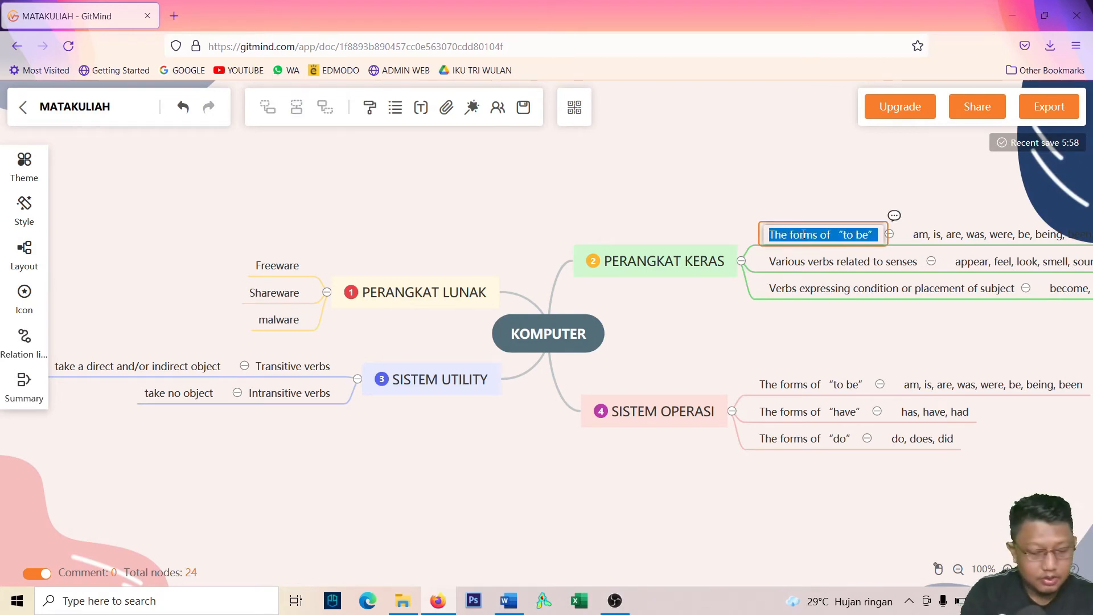
text(Mouse)
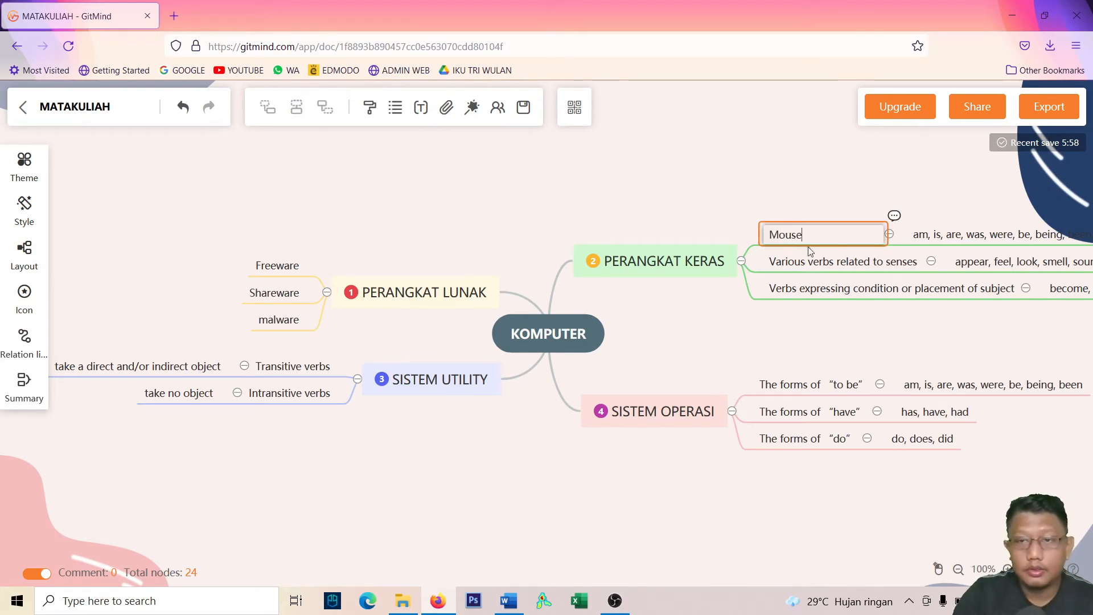
click(811, 262)
double_click(811, 261)
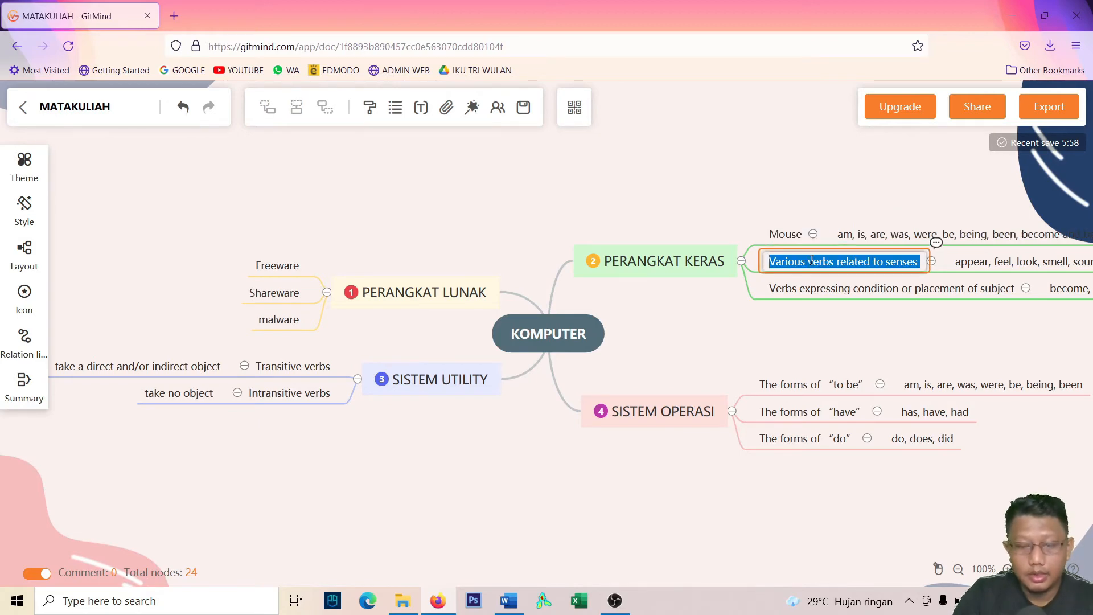
text(keyboard)
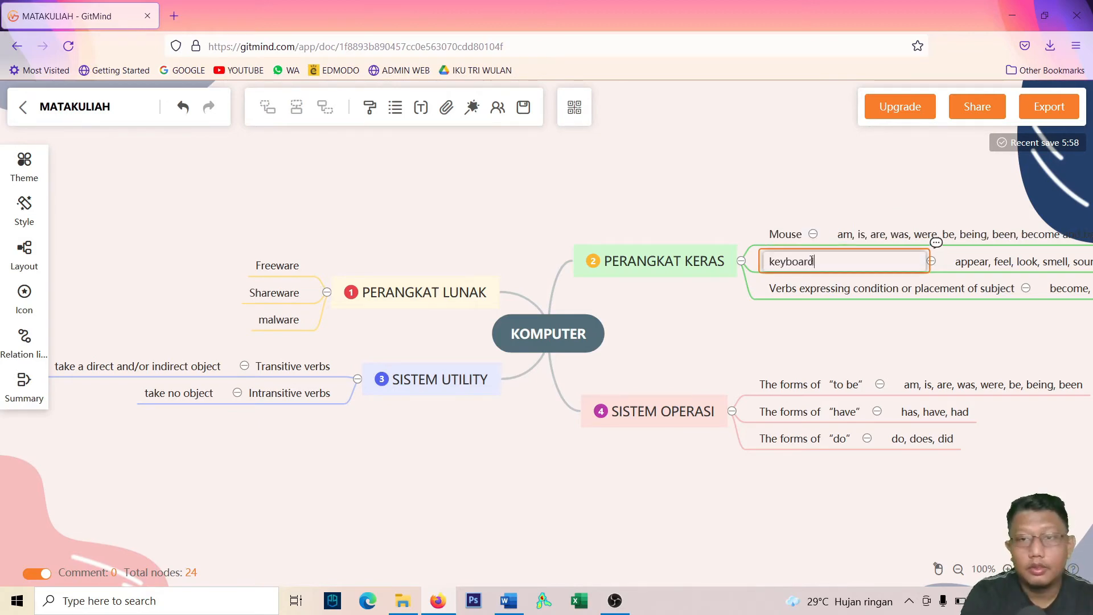
click(800, 163)
Replace the text of the child nodes of both Mouse and keyboard with "Logitech, HP".
click(866, 238)
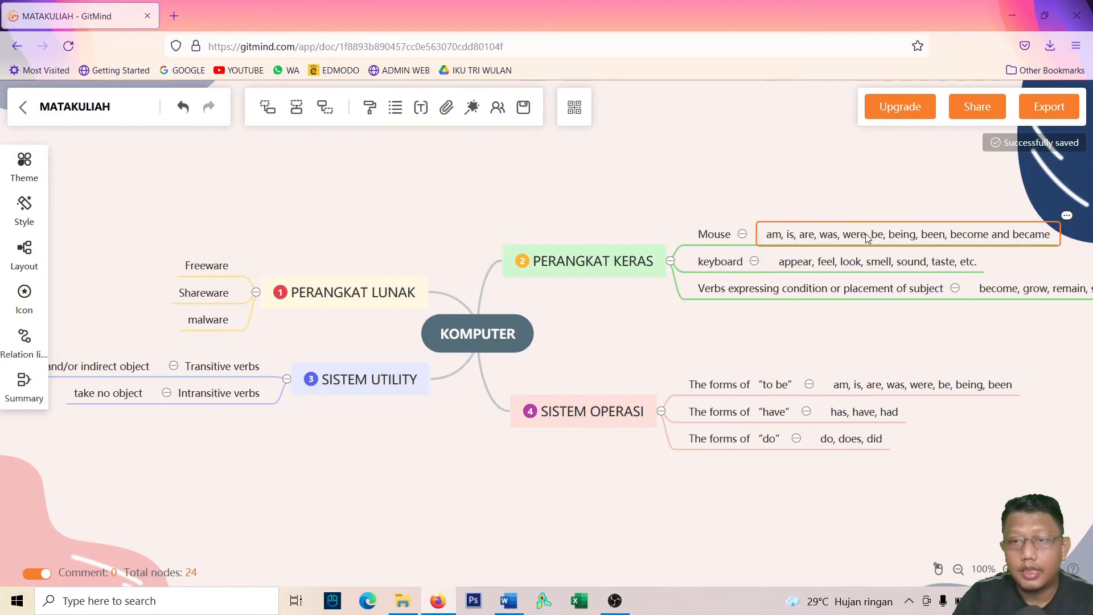
double_click(809, 237)
text(L)
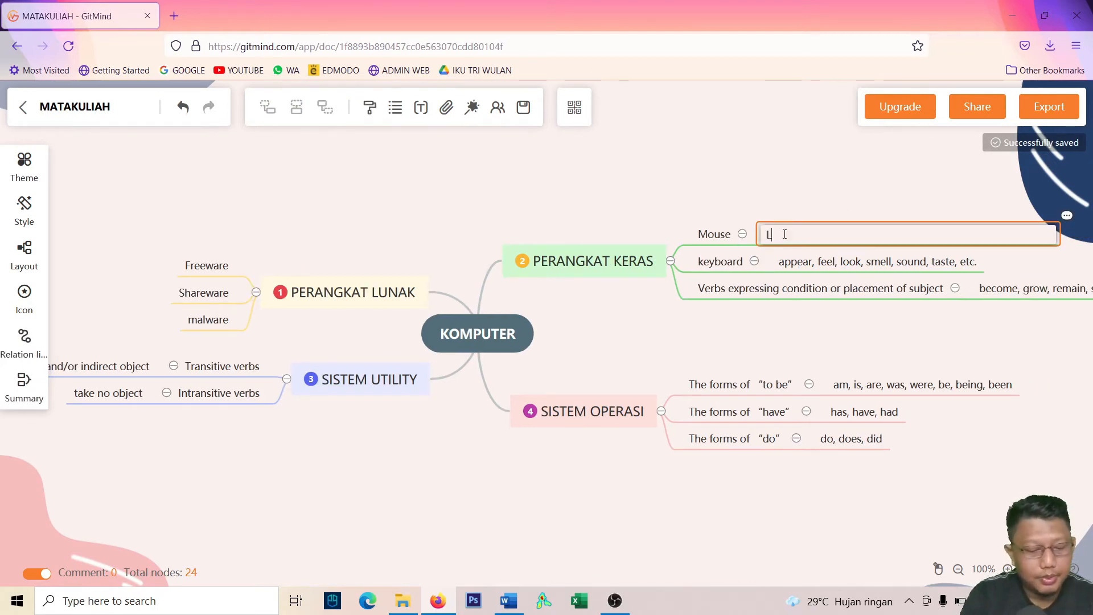
text(ogitech, HP)
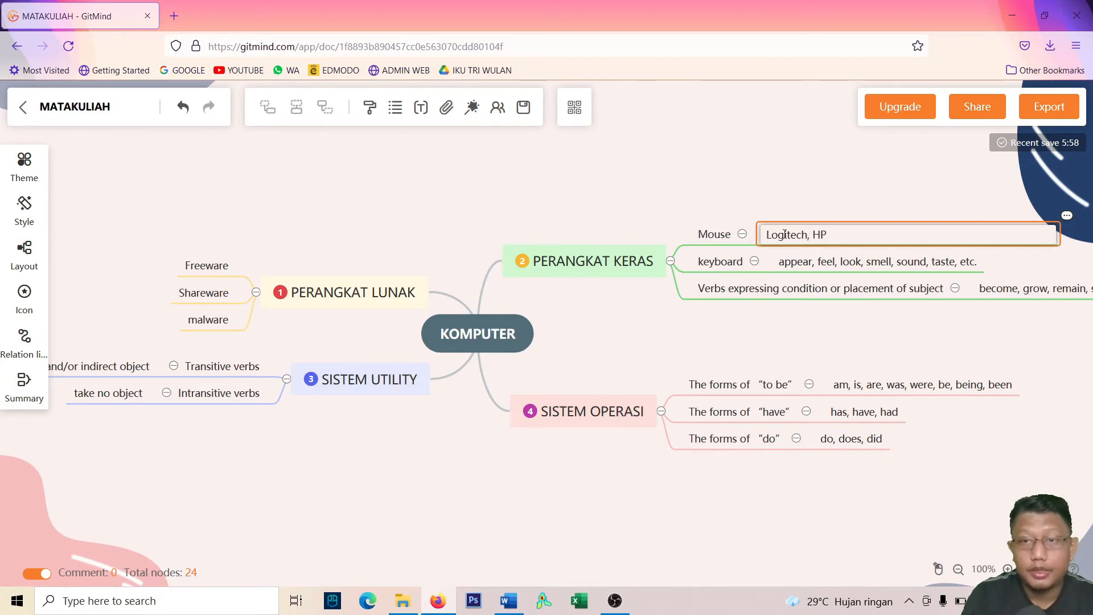
key(Return)
click(776, 206)
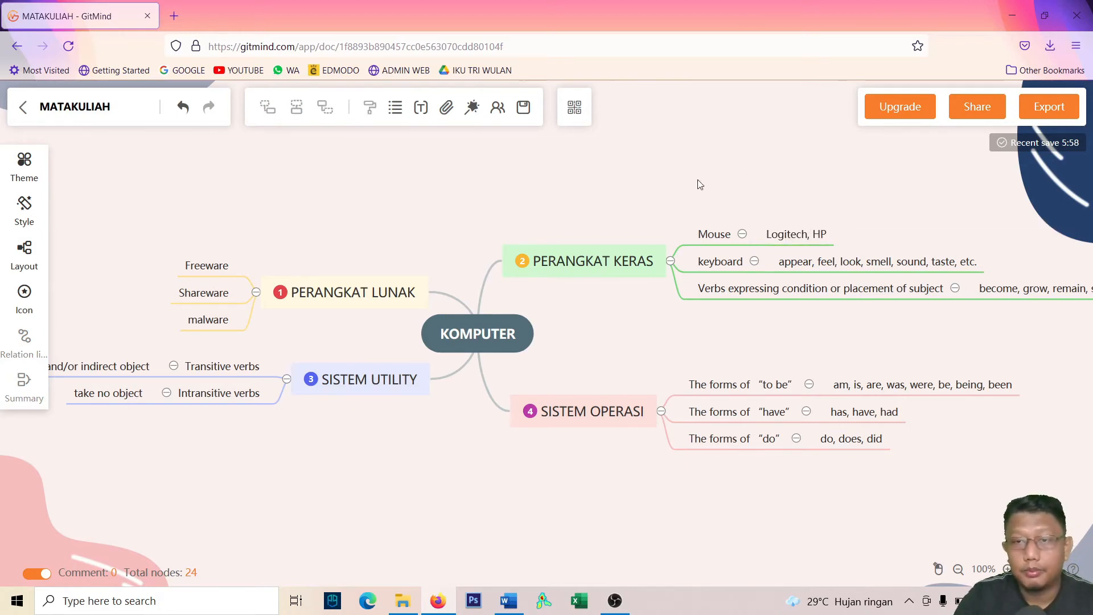
double_click(819, 268)
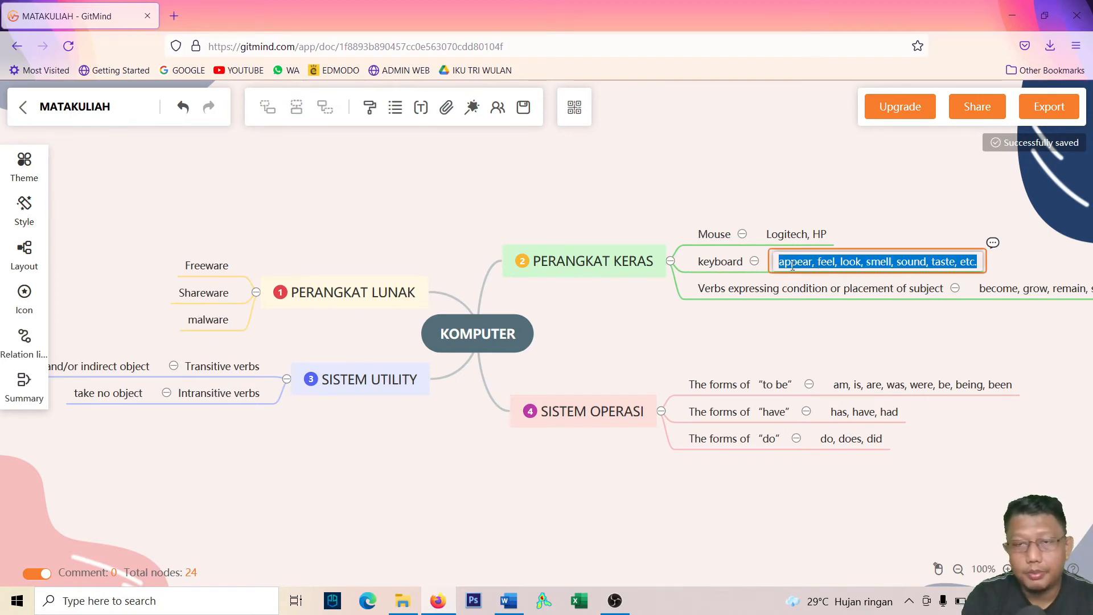
text(Logitech, HP)
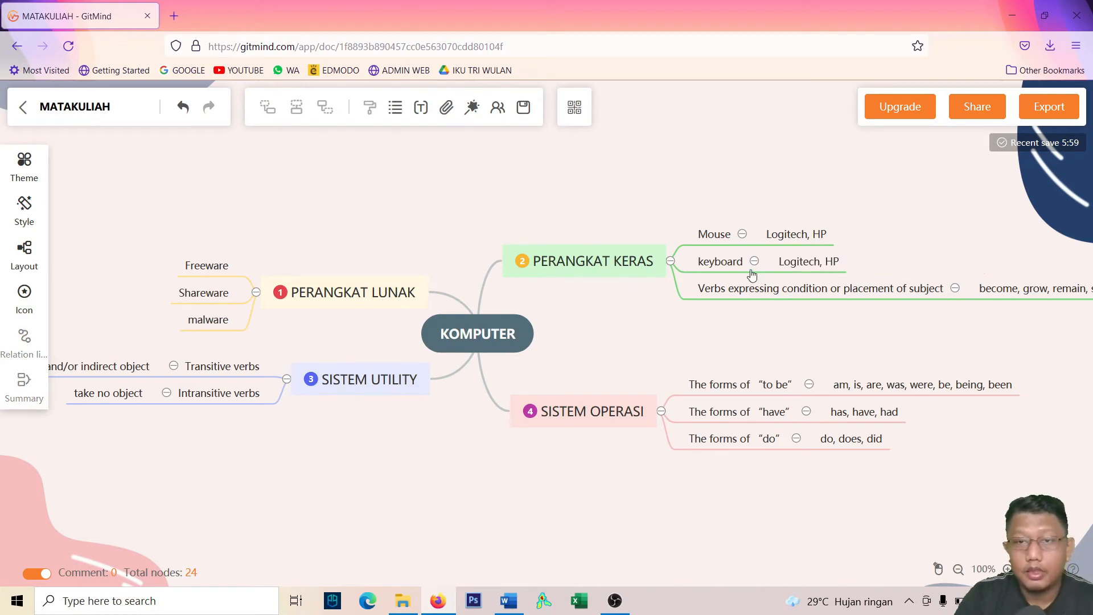
Rename the "Verbs expressing condition or placement of subject" subnode to Printer.
click(712, 286)
double_click(726, 289)
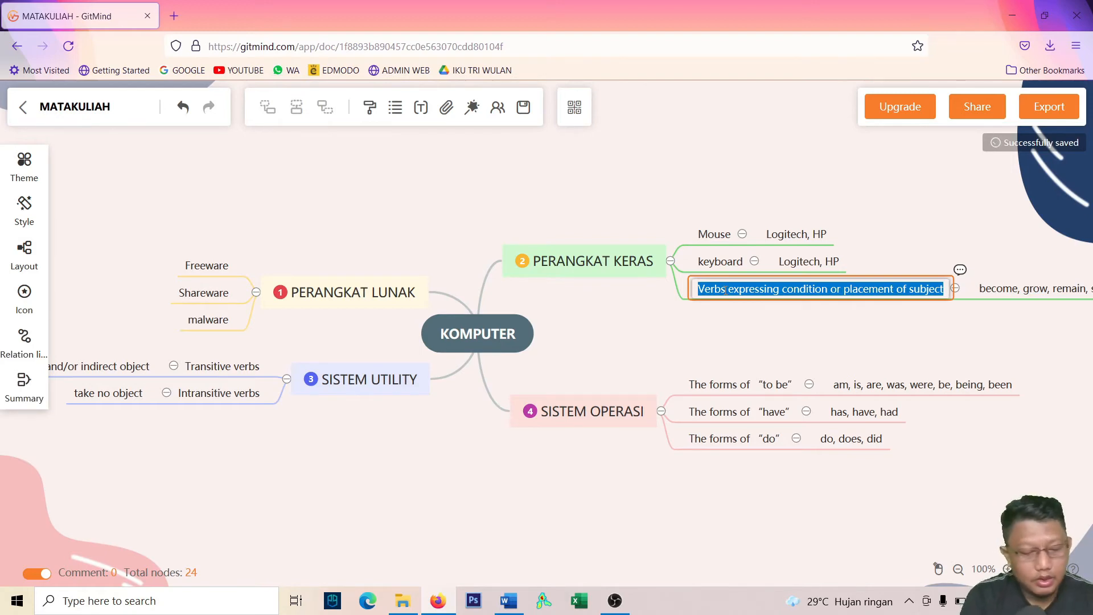
text(Printe)
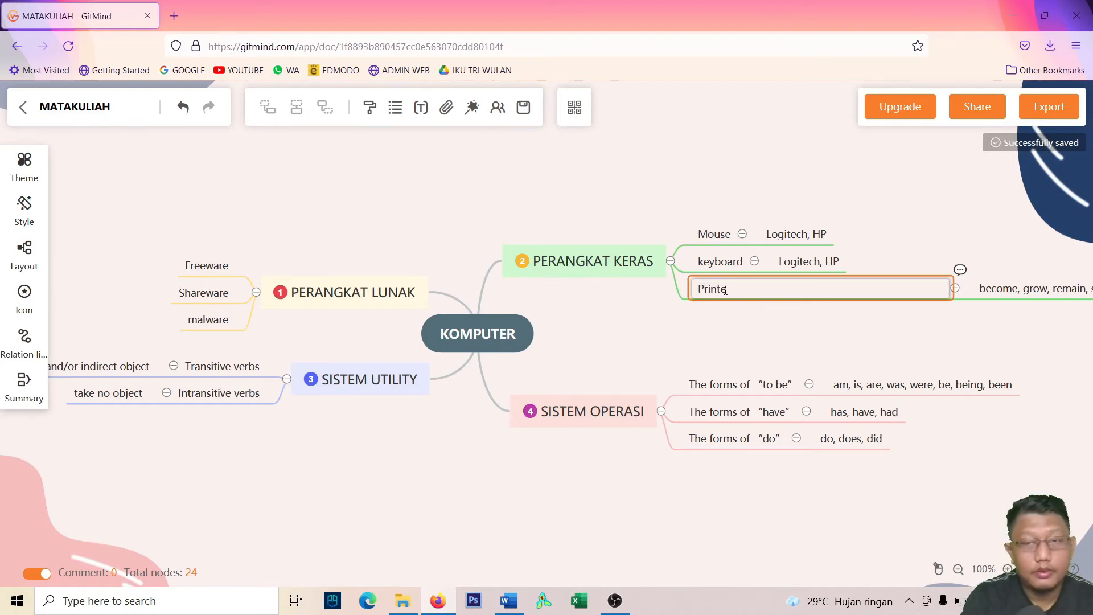
text(r)
click(706, 188)
Change the text of Printer's child node to Canon and deselect it.
click(849, 290)
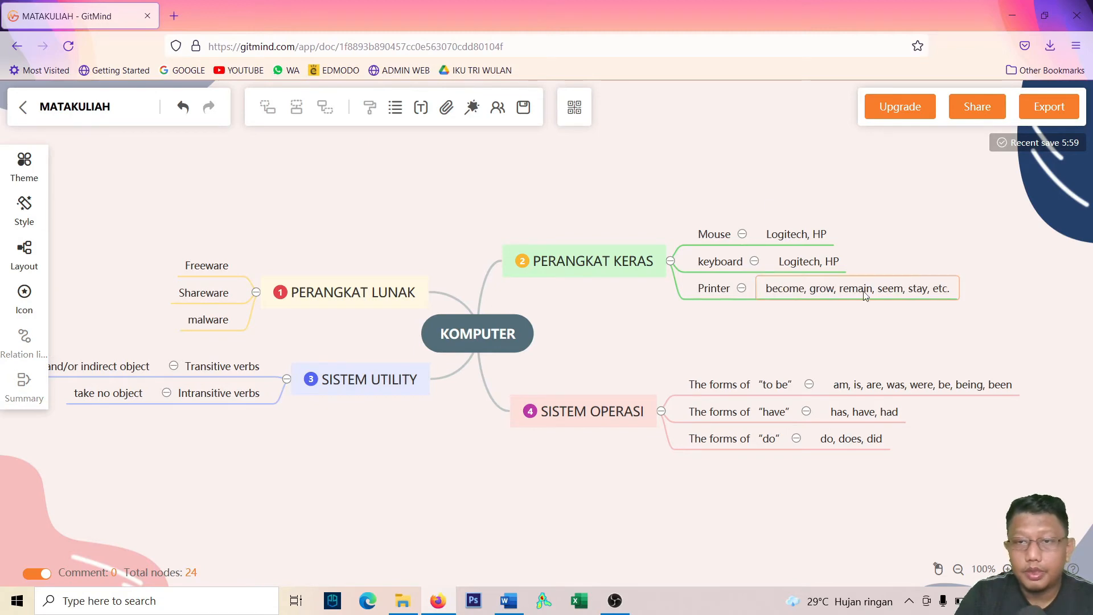
double_click(849, 289)
text(Canon)
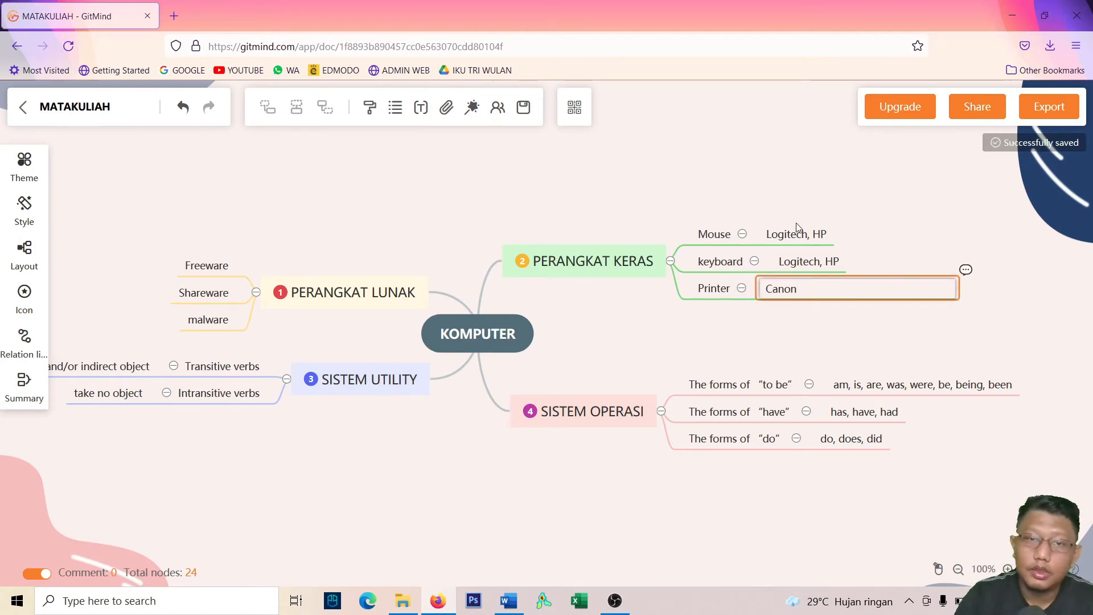
click(775, 202)
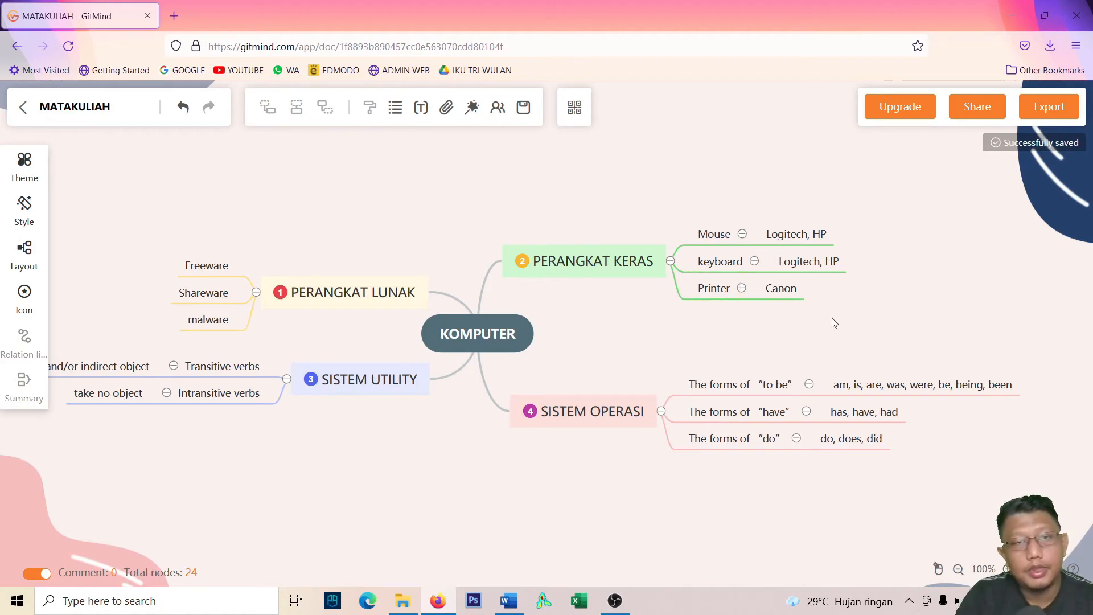
Add two new subnodes to the PERANGKAT KERAS branch.
click(624, 278)
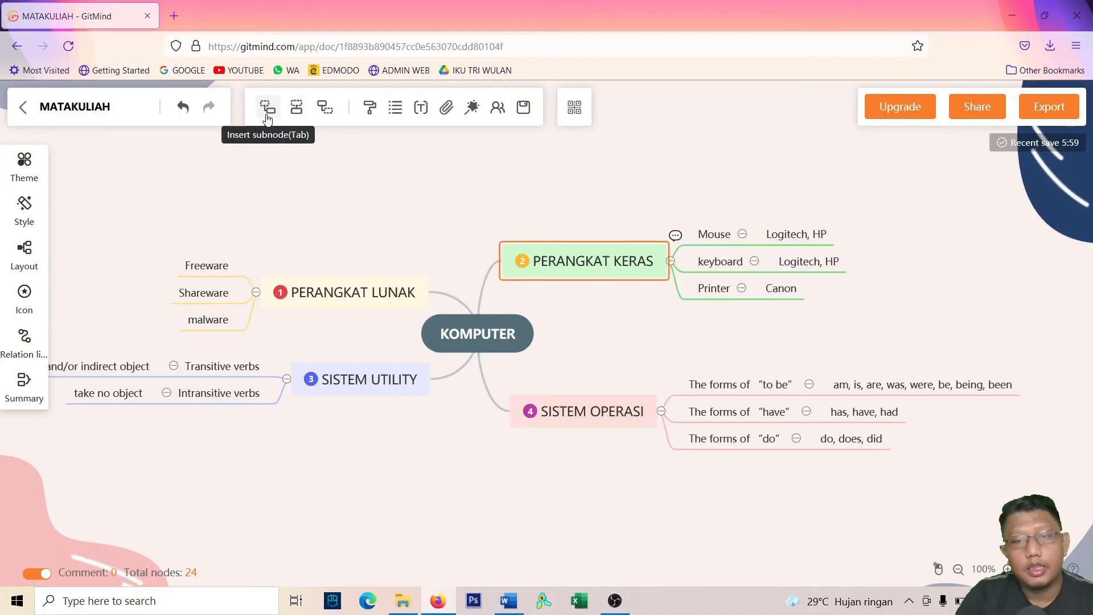
click(267, 108)
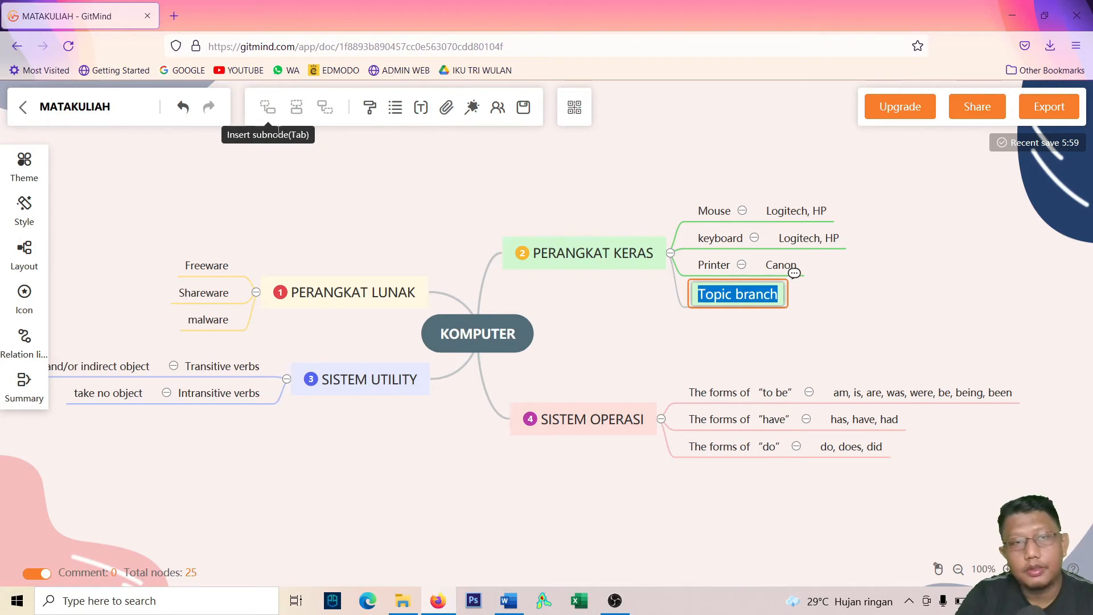
click(656, 288)
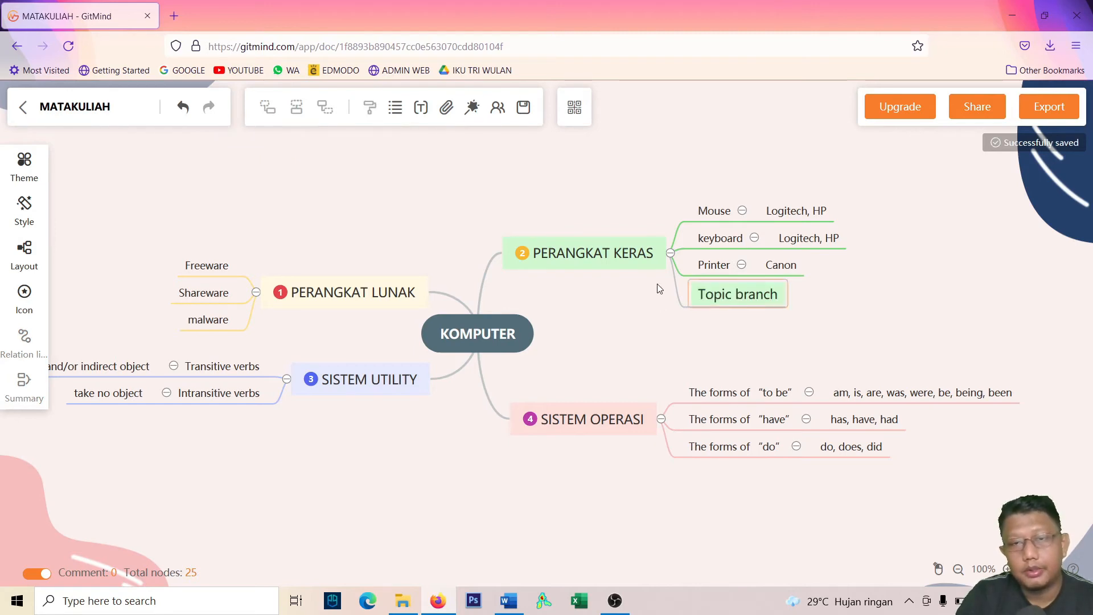
click(629, 272)
click(268, 107)
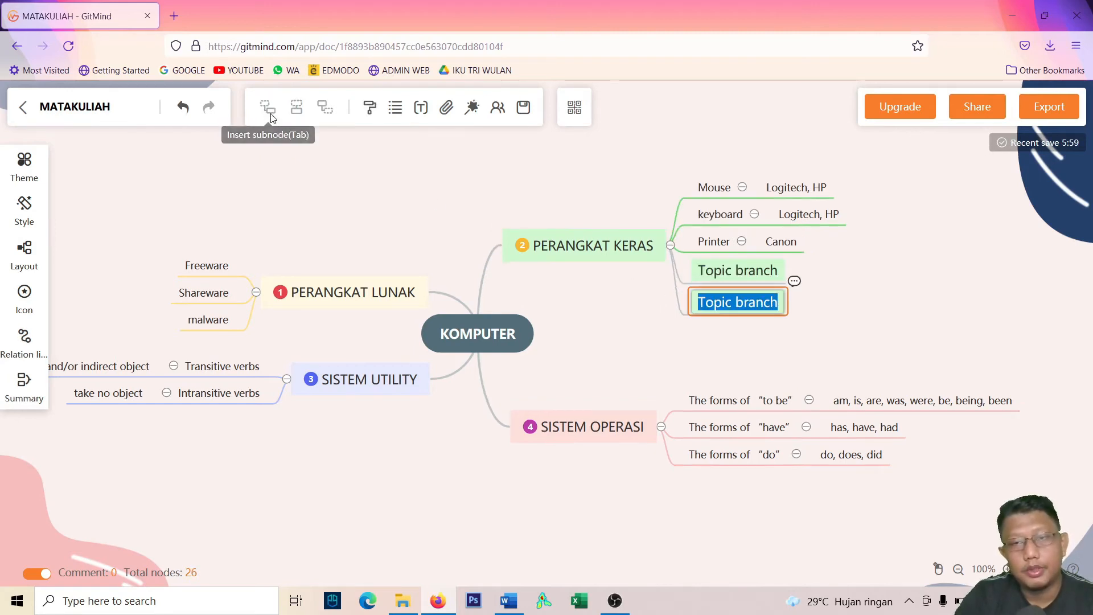
click(926, 322)
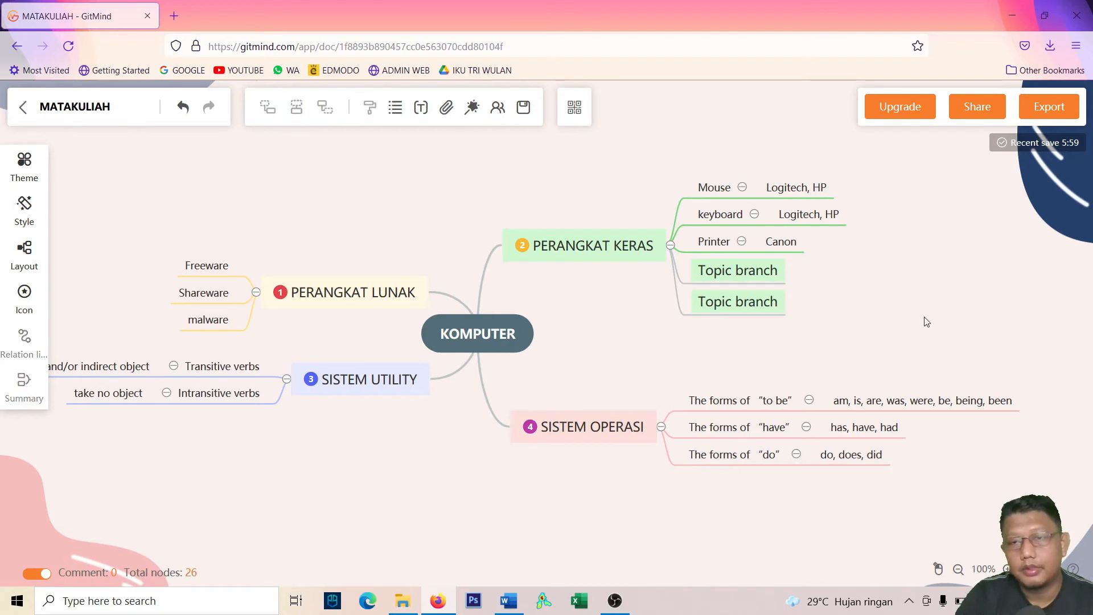
Rename the two new subnodes under PERANGKAT KERAS to Speaker and Scanner.
double_click(744, 270)
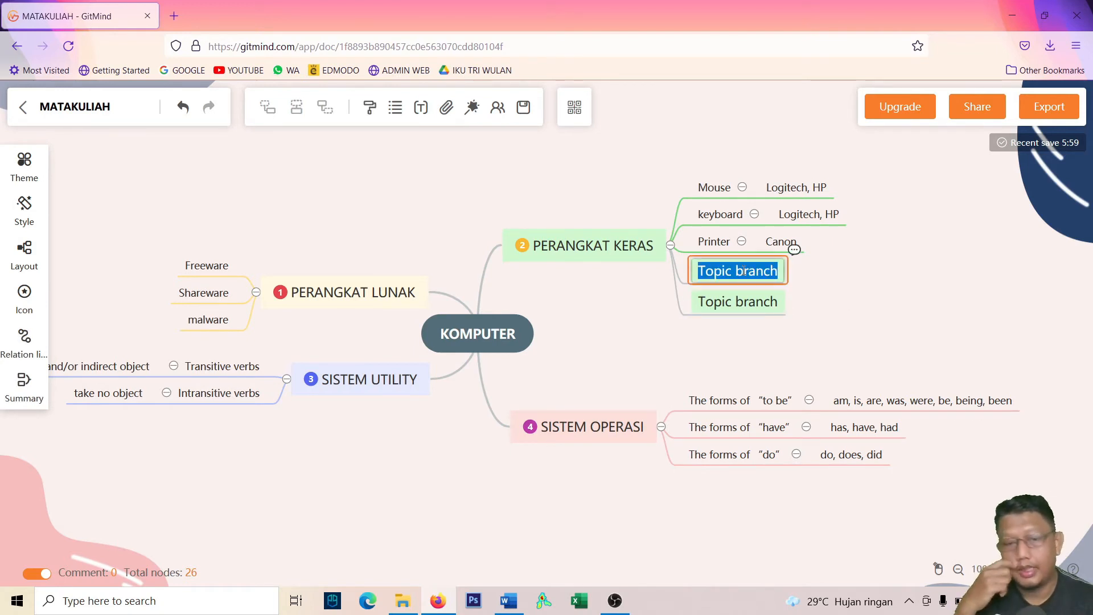
text(Speaker)
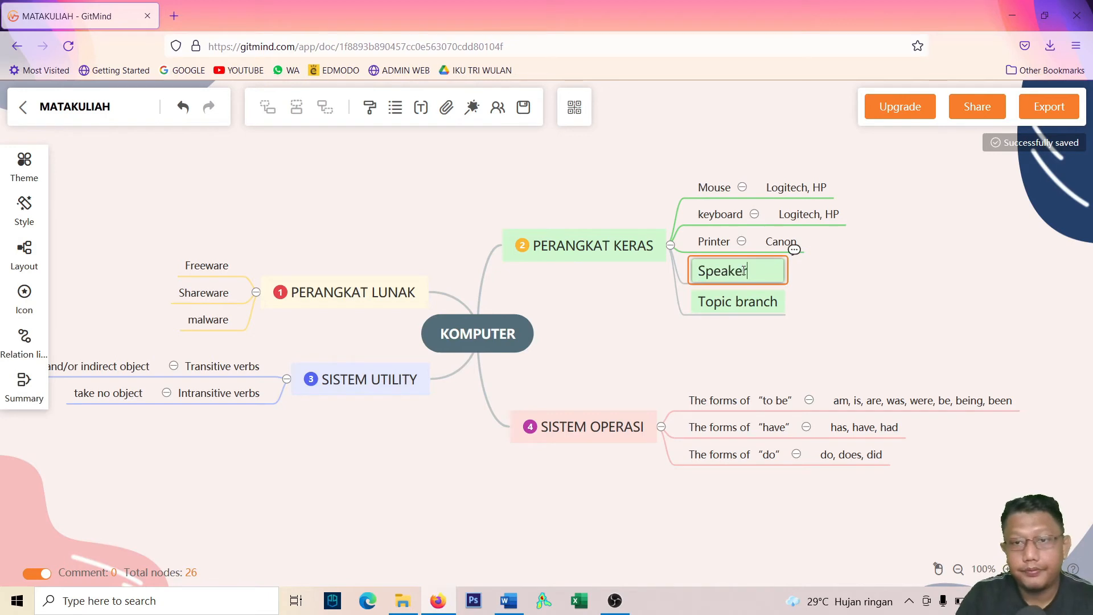
click(745, 302)
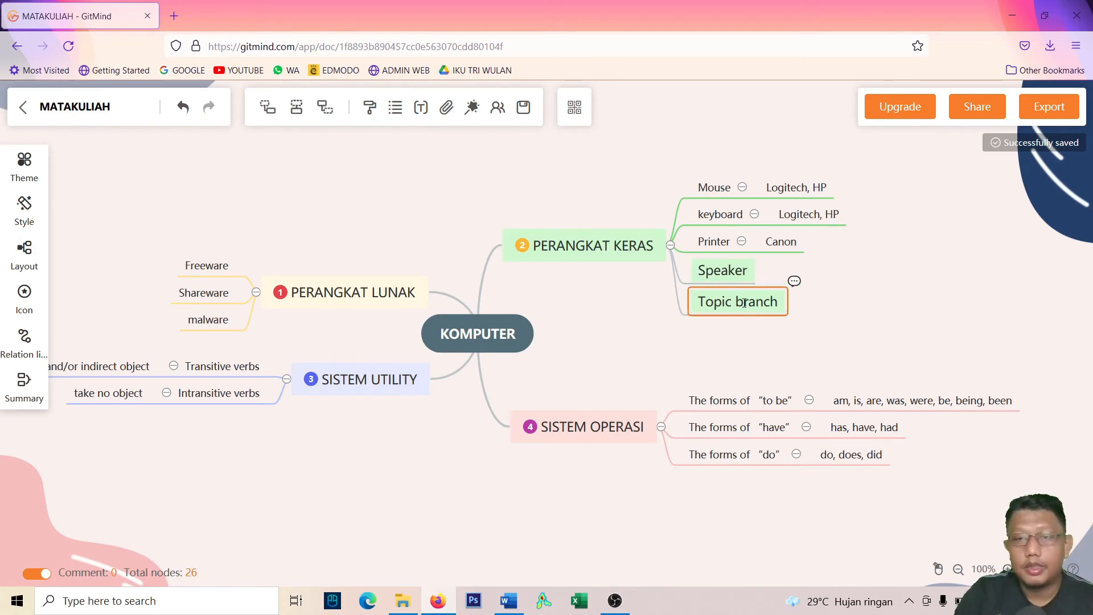
double_click(745, 302)
text(Scanner)
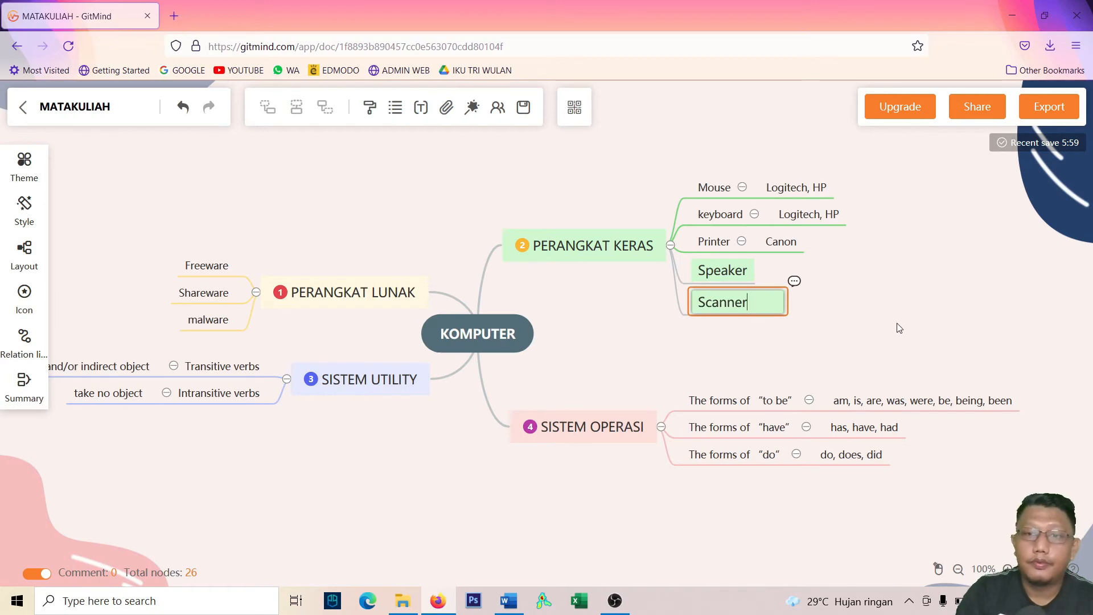
click(898, 328)
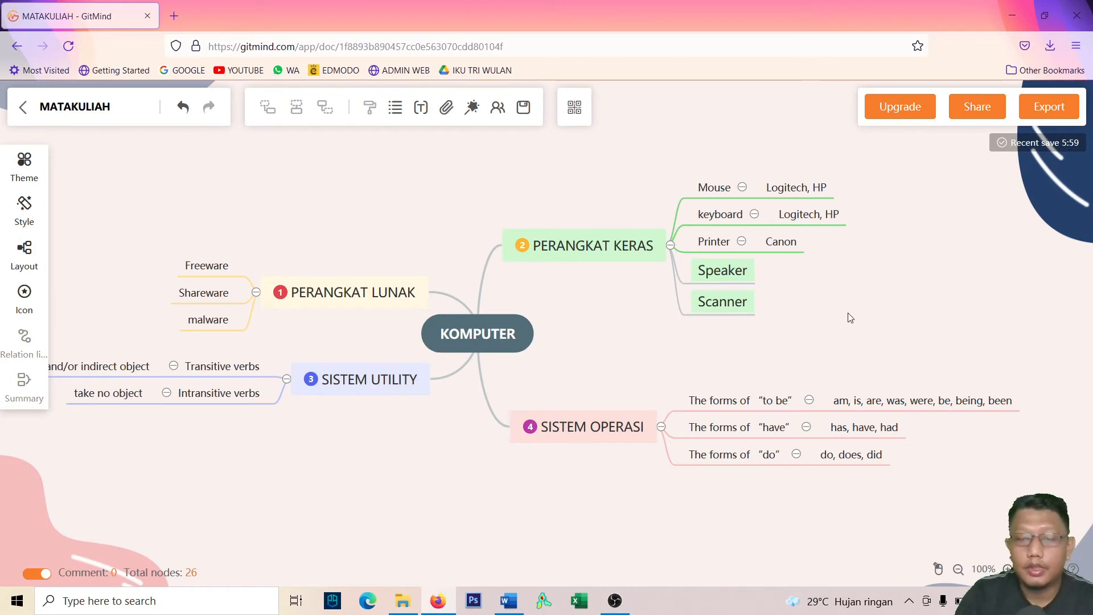
Add two child nodes to the Speaker subnode, keeping their default text.
click(734, 280)
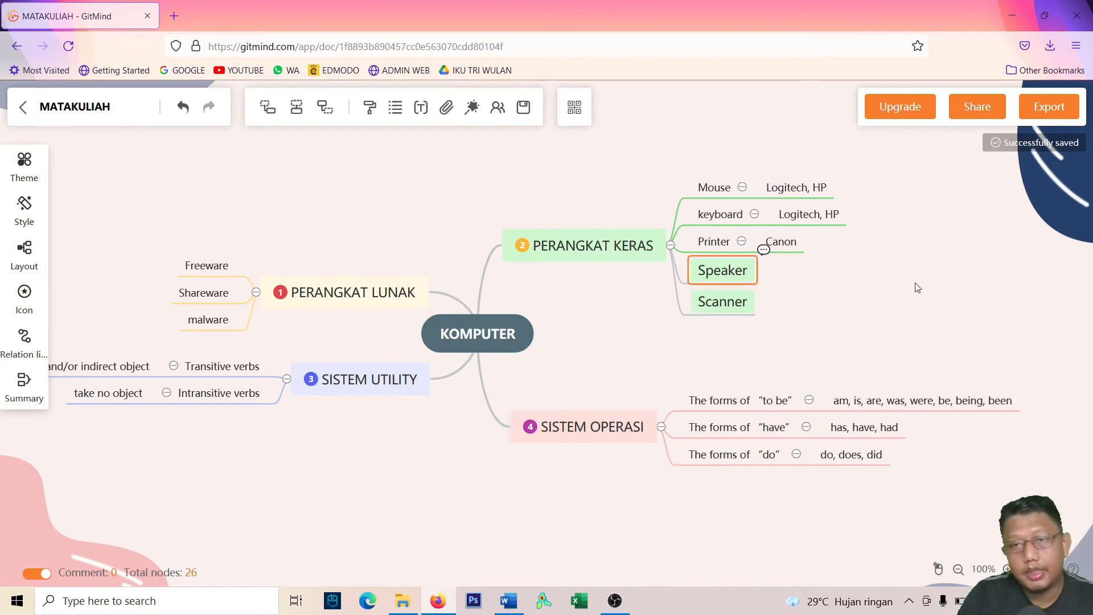
click(818, 291)
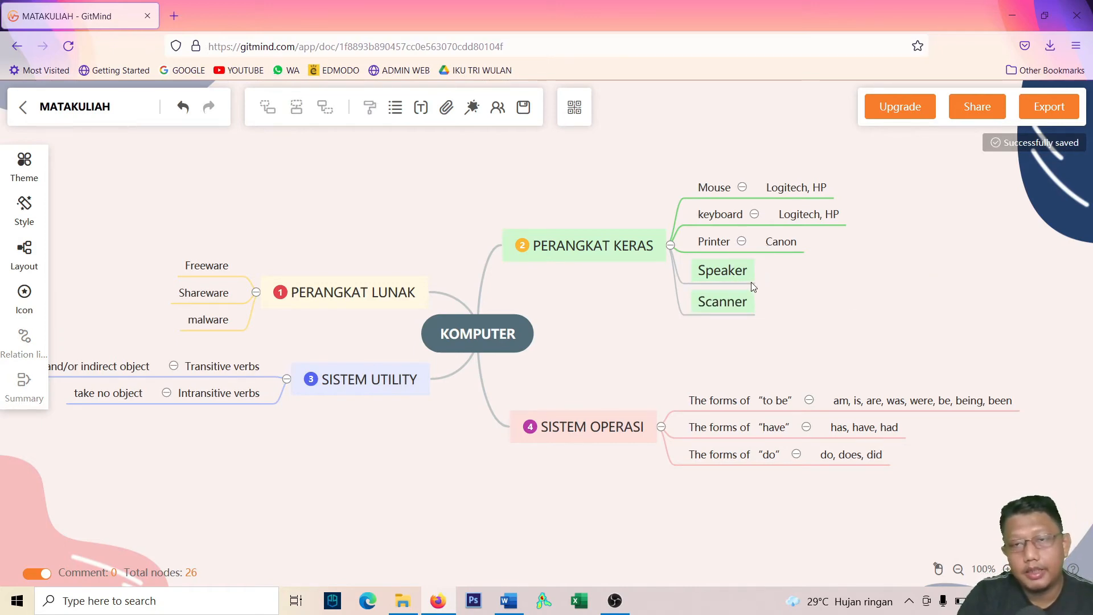
click(750, 278)
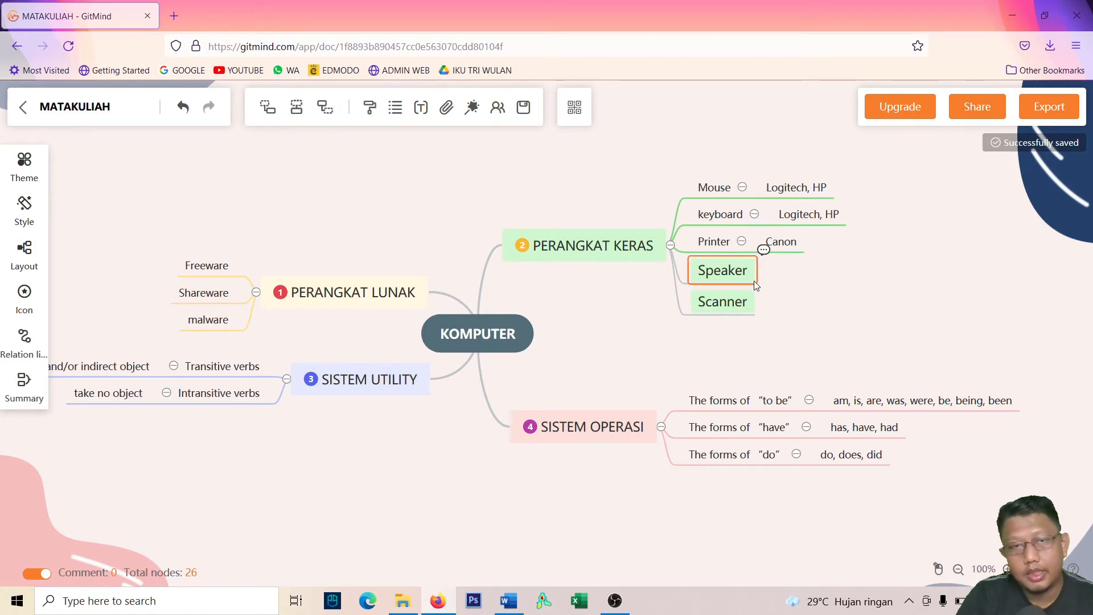
click(723, 284)
click(718, 272)
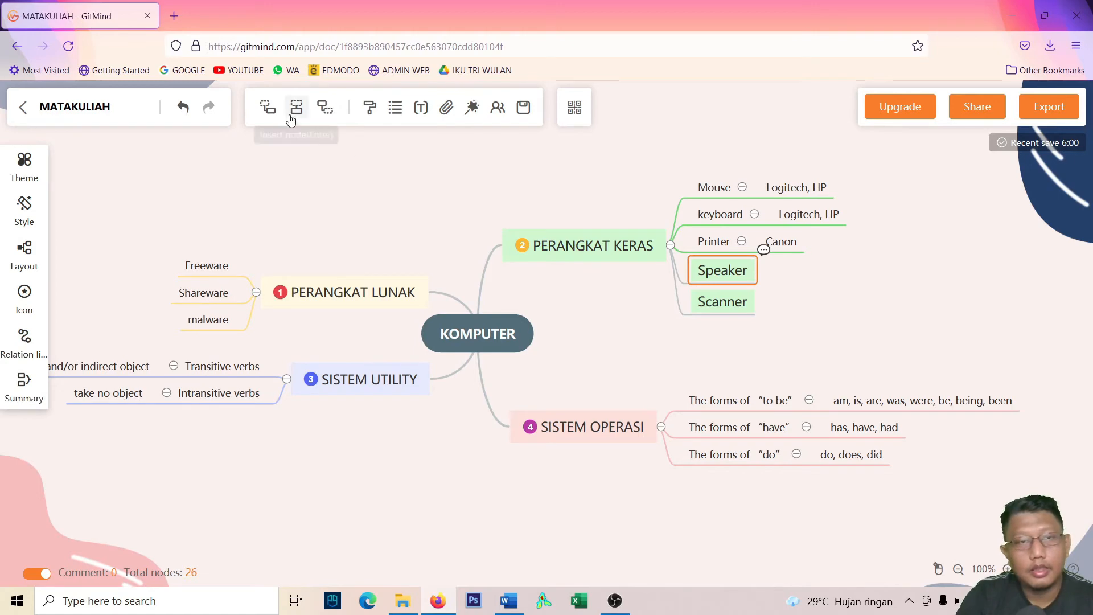
click(269, 117)
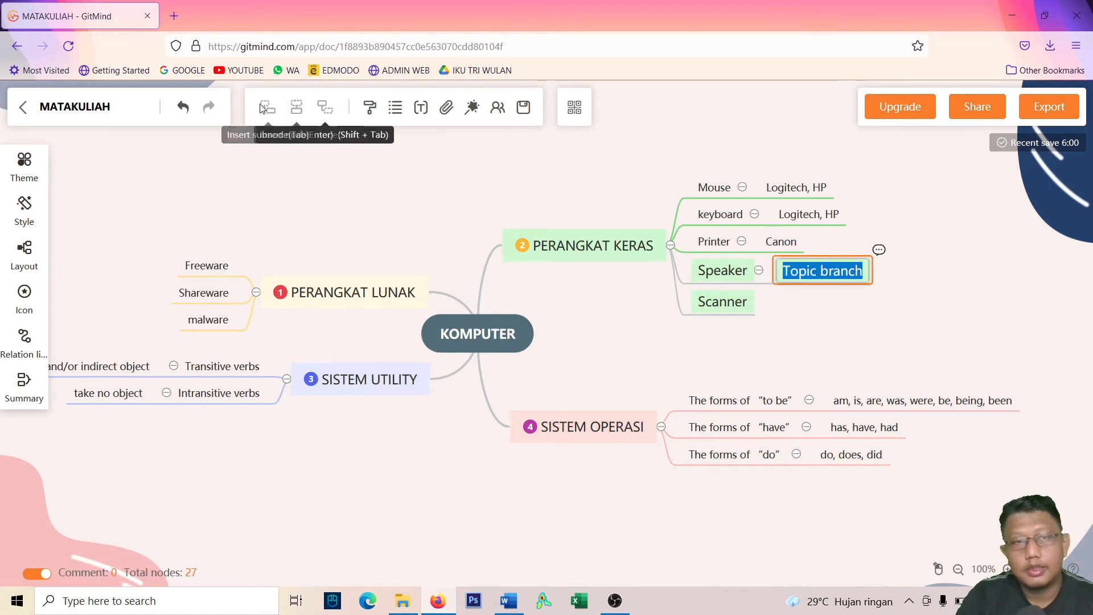
click(868, 319)
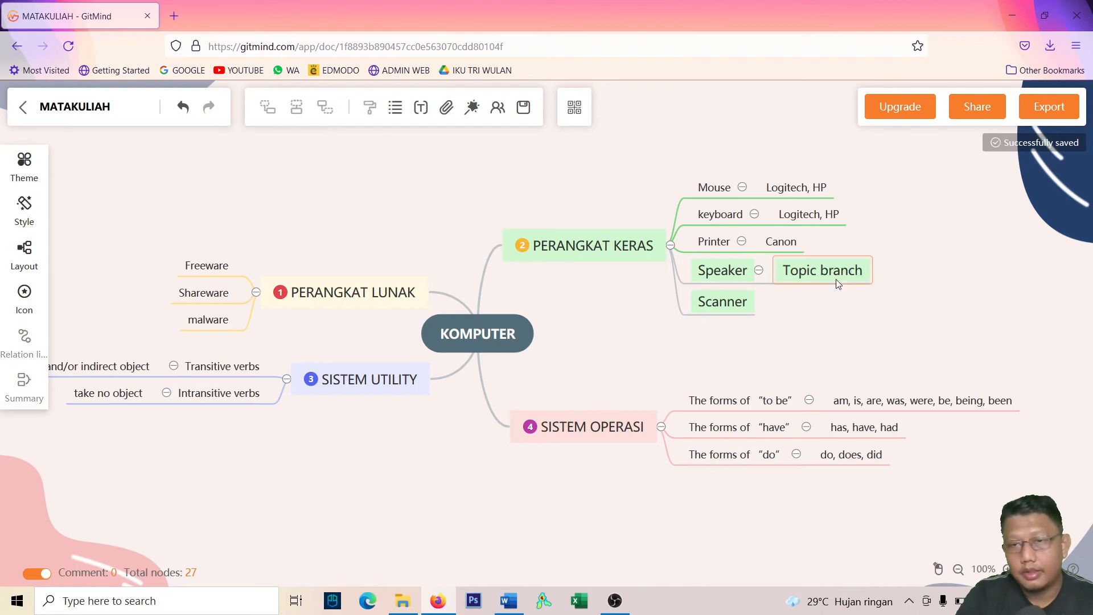
click(740, 284)
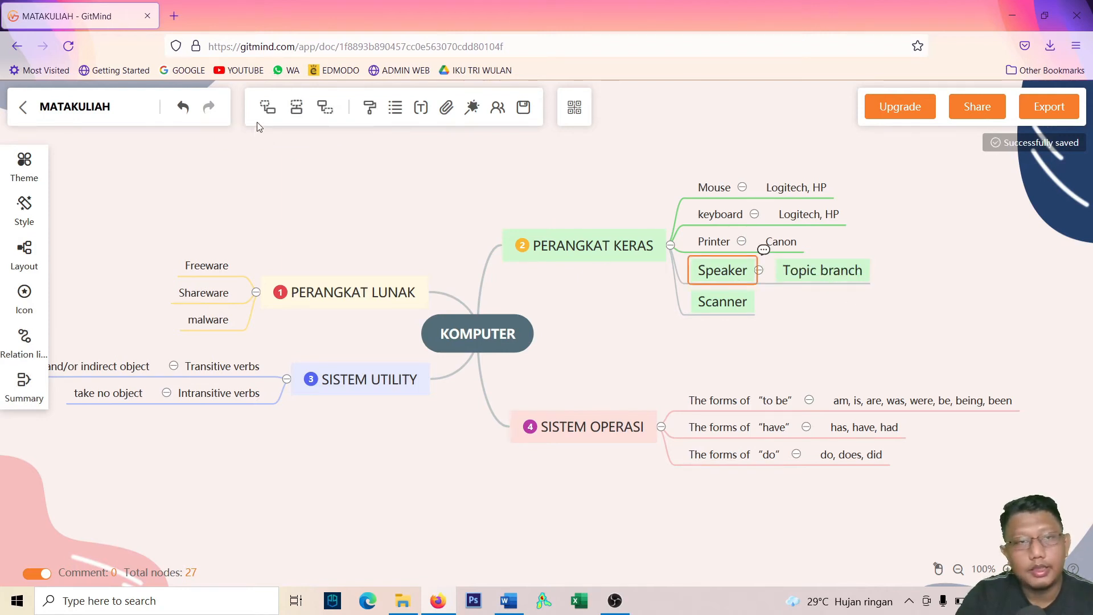
click(266, 107)
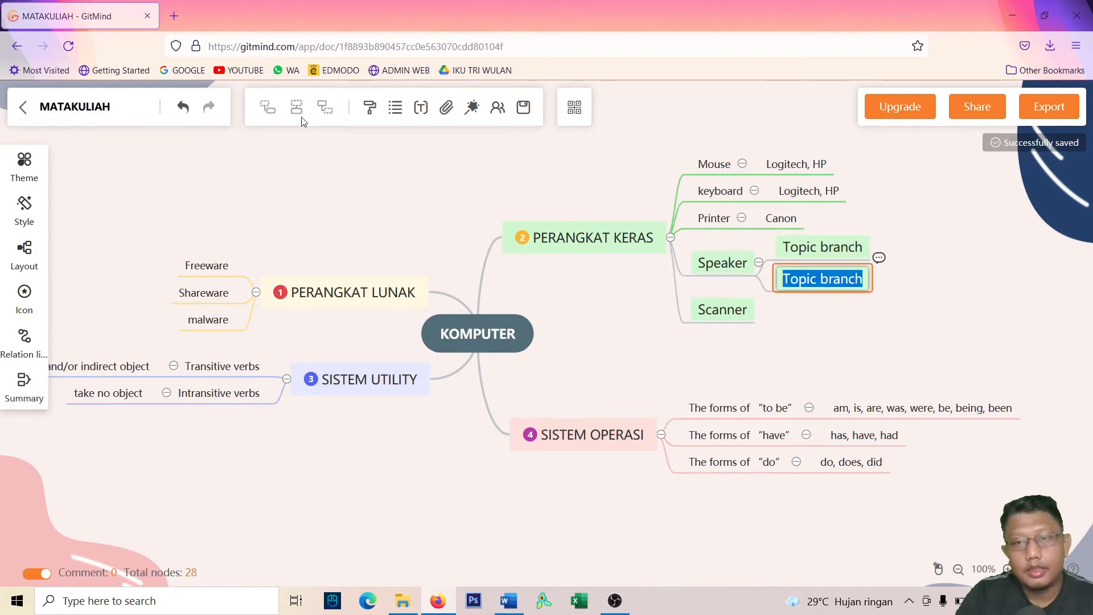
Add three child nodes to the Scanner subnode, keeping their default text.
click(721, 315)
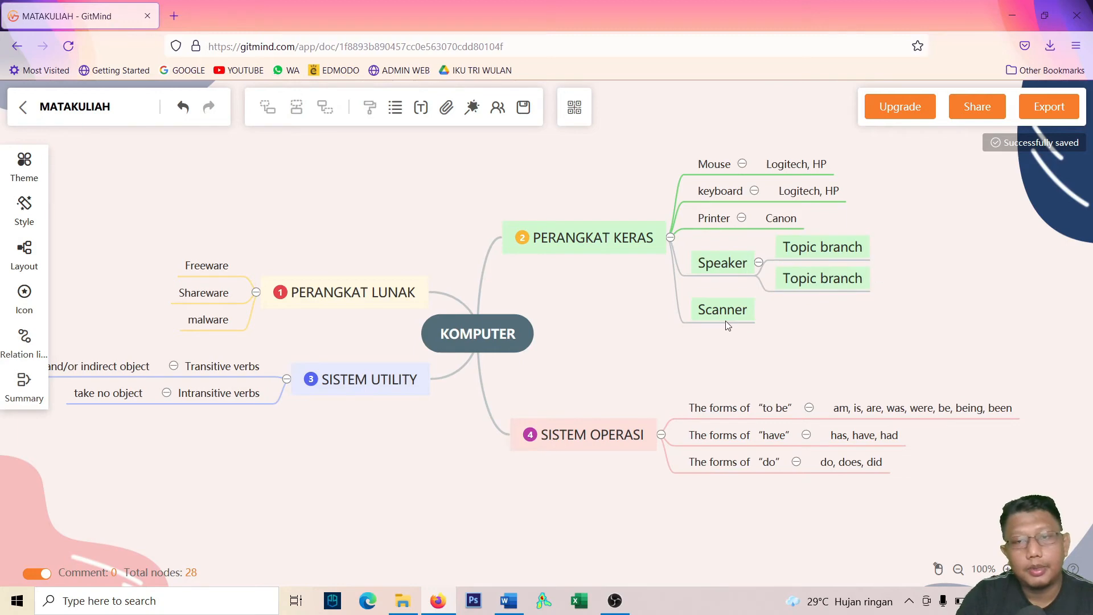
click(270, 113)
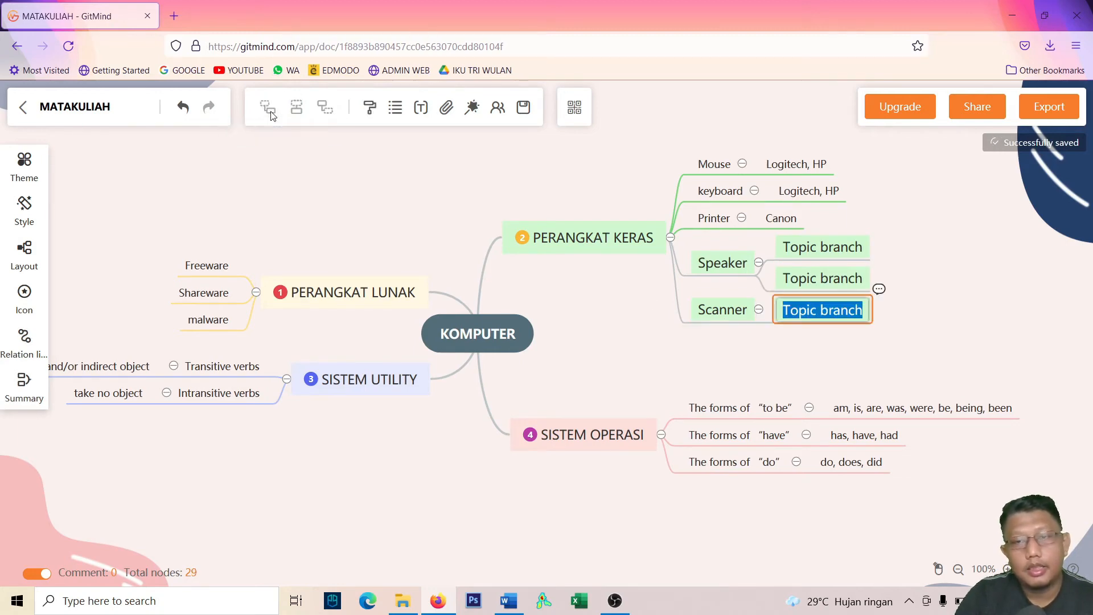
click(712, 319)
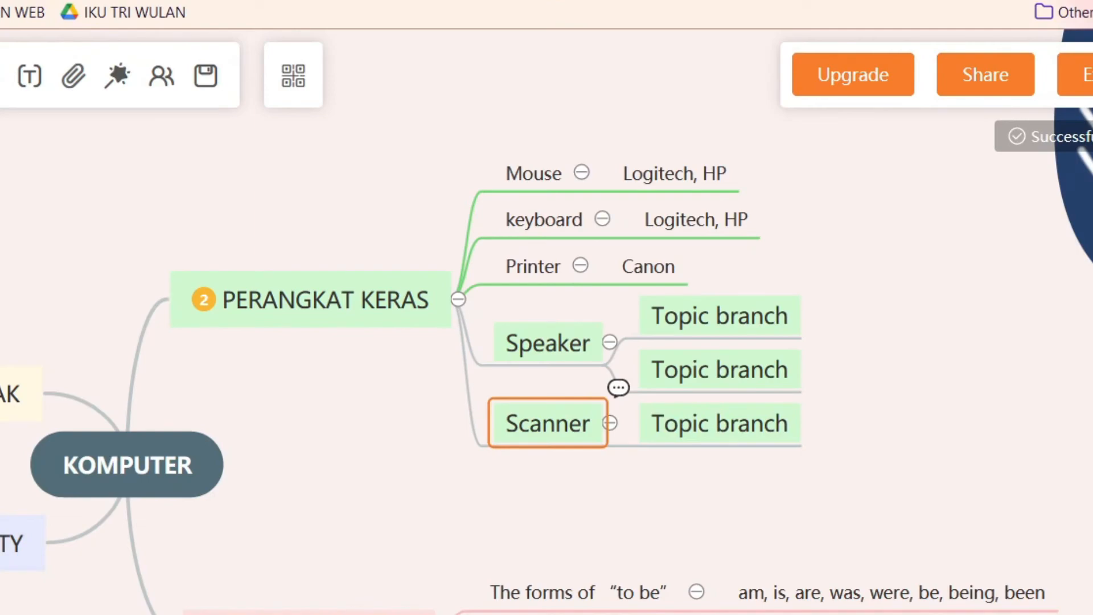
key(Tab)
click(553, 432)
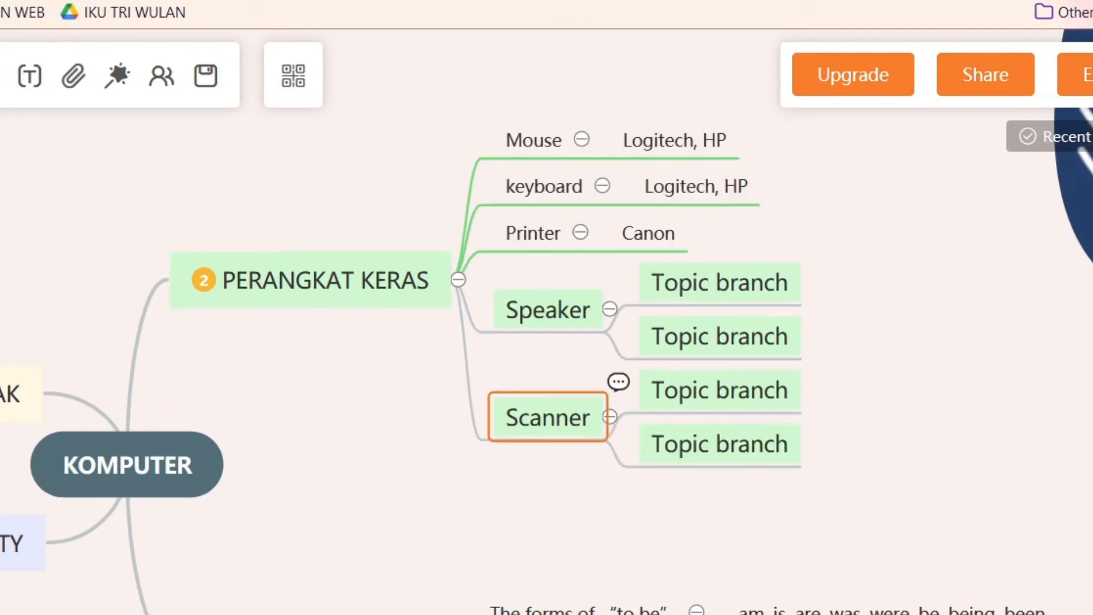
click(267, 108)
click(846, 228)
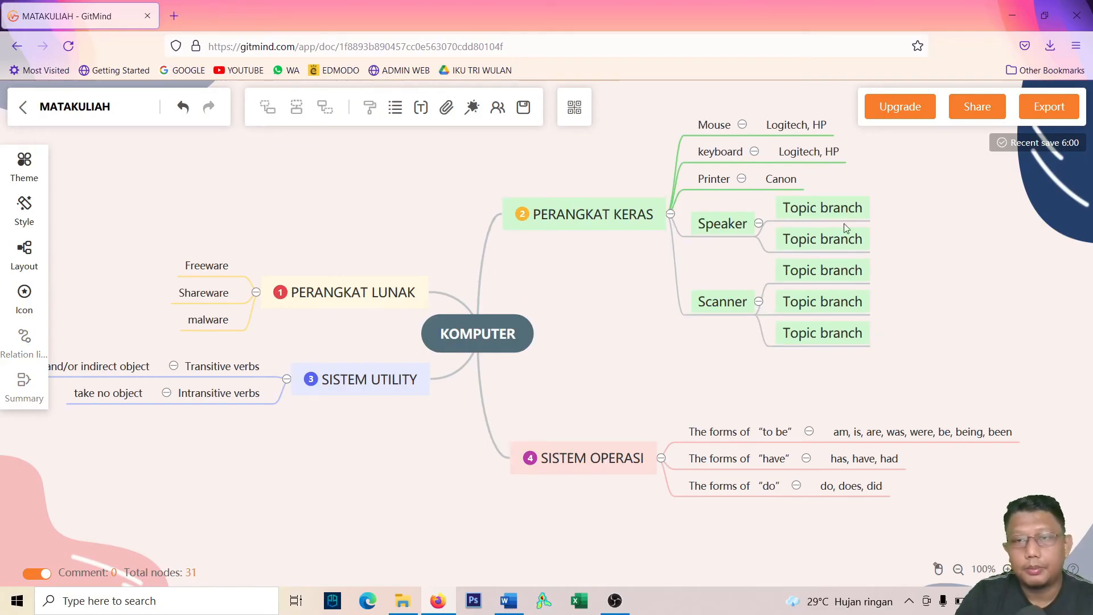
Under SISTEM OPERASI, rename the "The forms of to be" subnode to Windows XP and "The forms of have" to Windows Server.
scroll(750, 212, up, 2)
scroll(814, 194, down, 4)
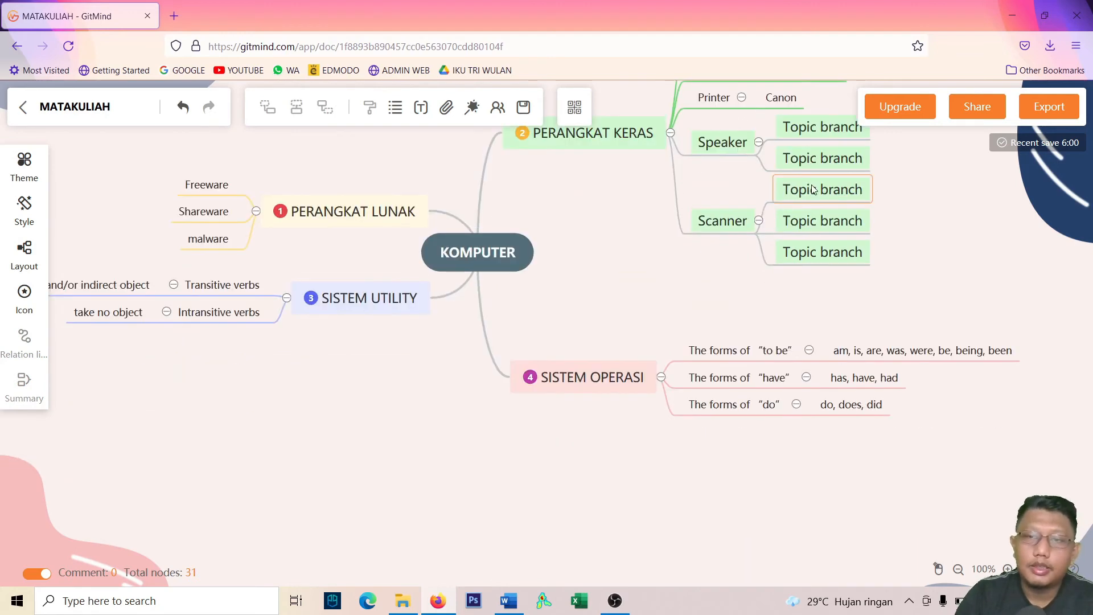
scroll(709, 268, up, 2)
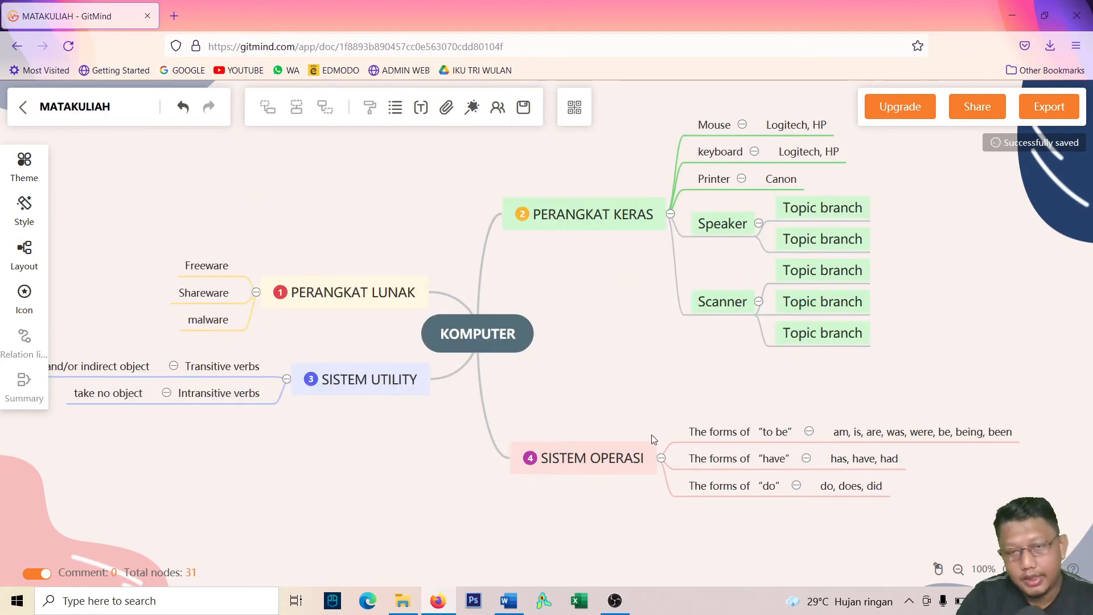
click(729, 431)
click(729, 431)
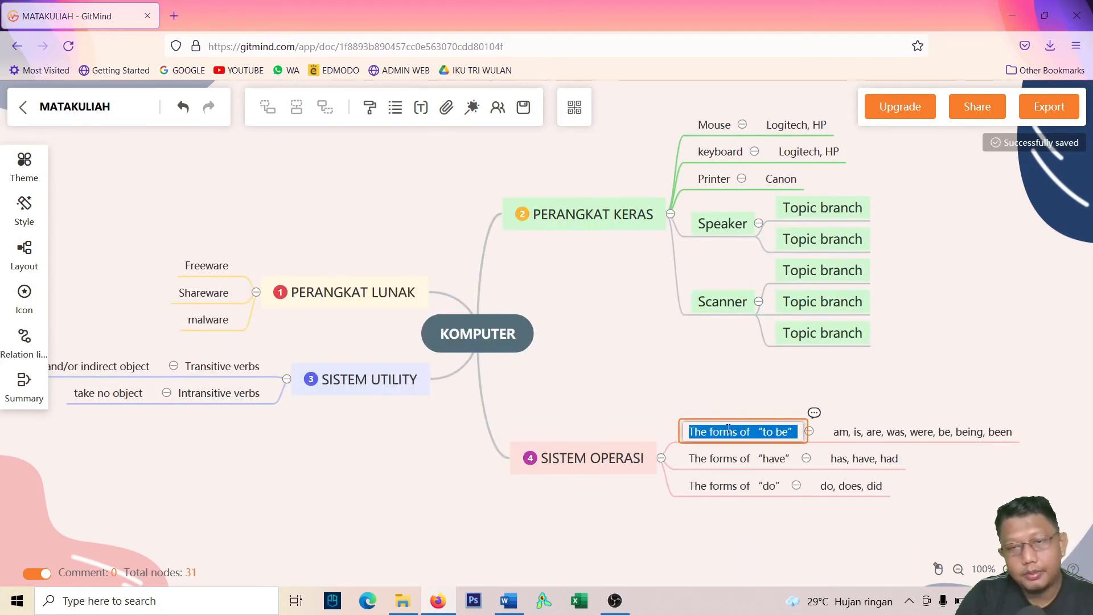
text(Windows XP)
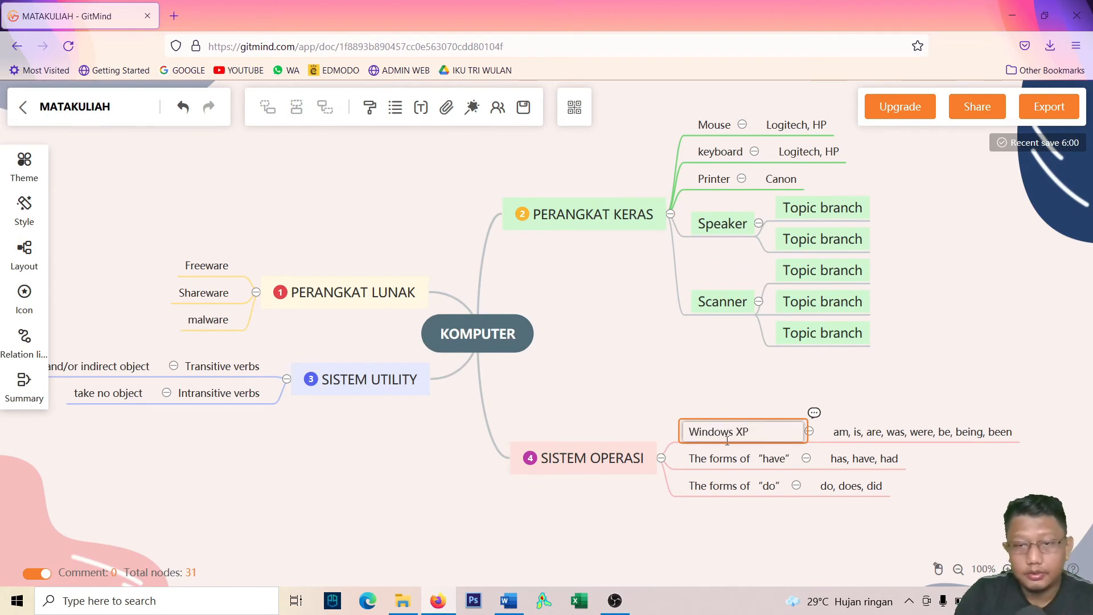
click(722, 461)
click(722, 461)
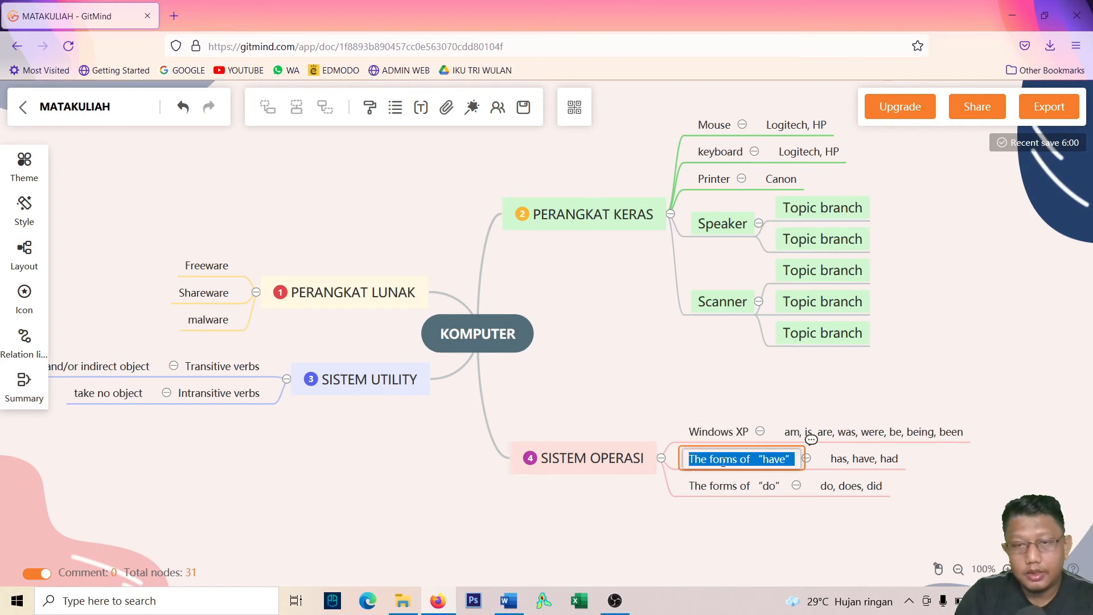
text(Windows)
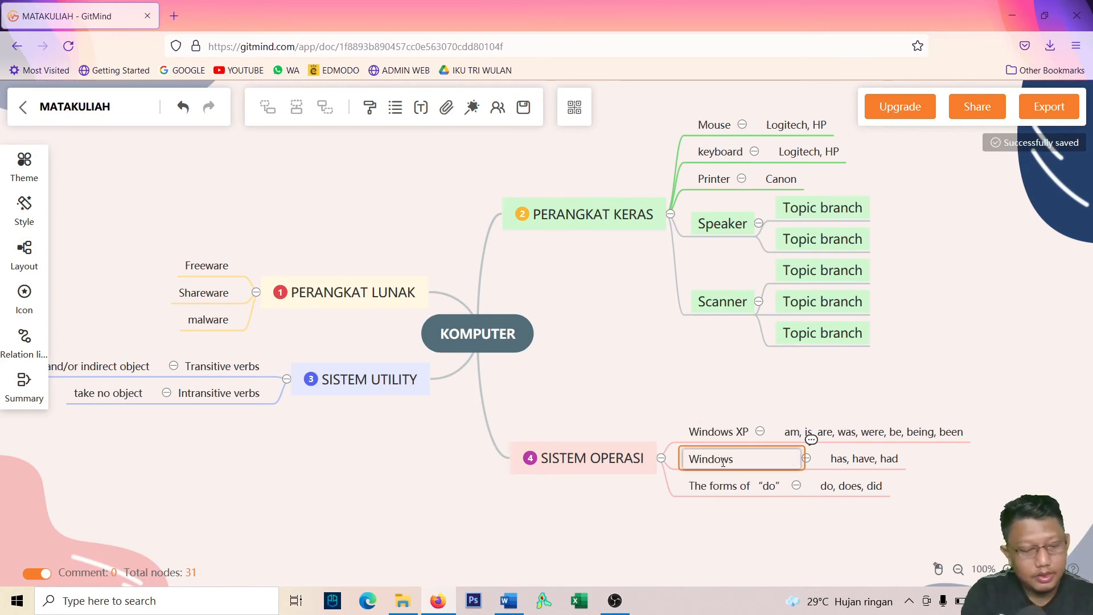
text( Server)
Delete the child nodes of Windows XP, Windows Server and "The forms of do" under SISTEM OPERASI.
click(861, 435)
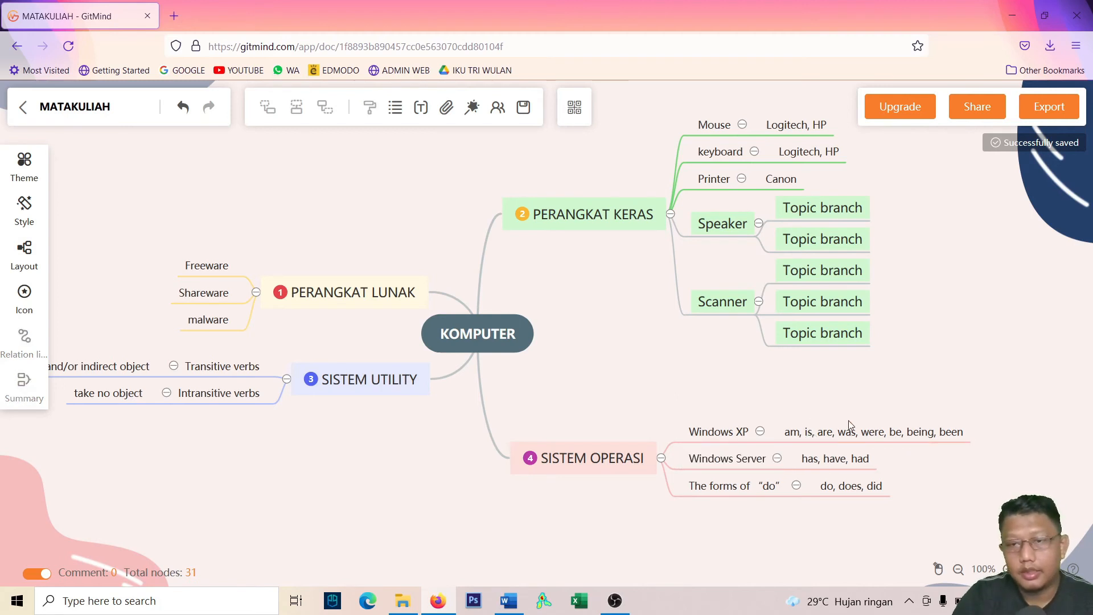
key(Delete)
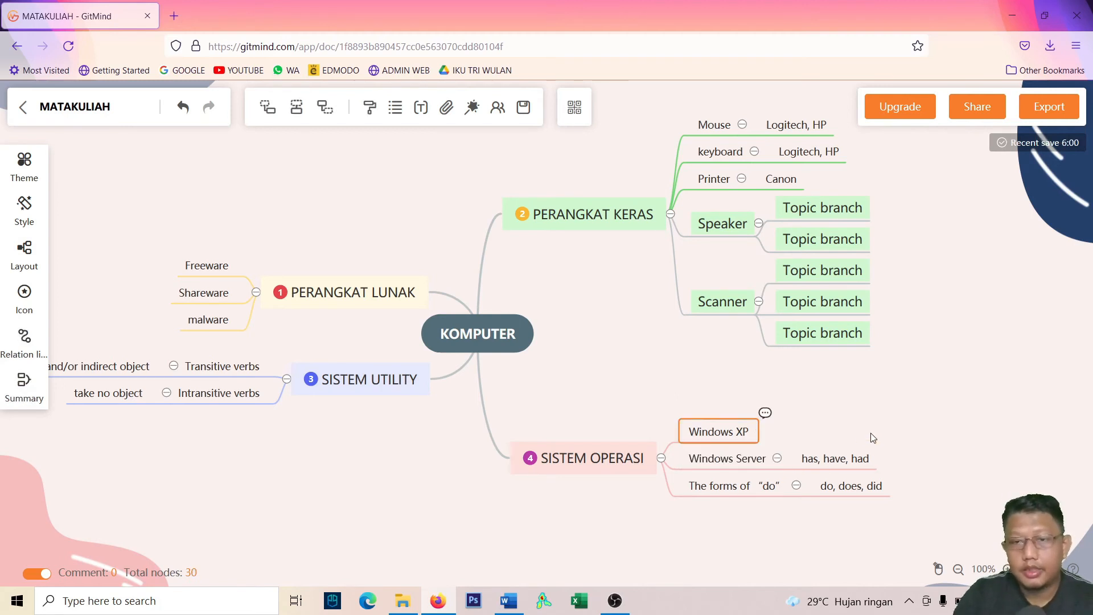
click(841, 462)
key(Delete)
click(850, 488)
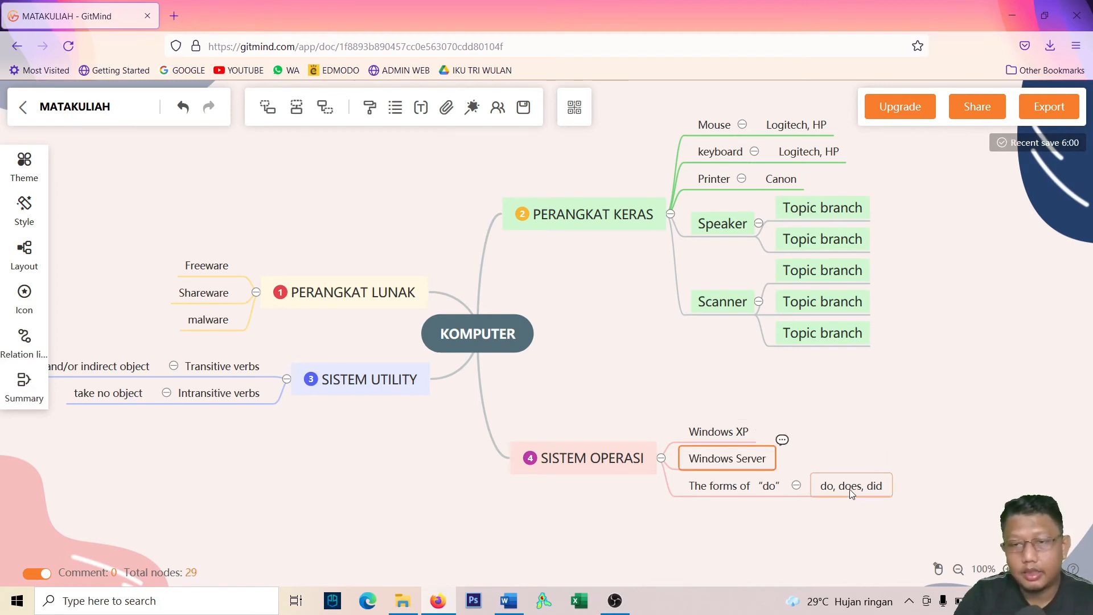
key(Delete)
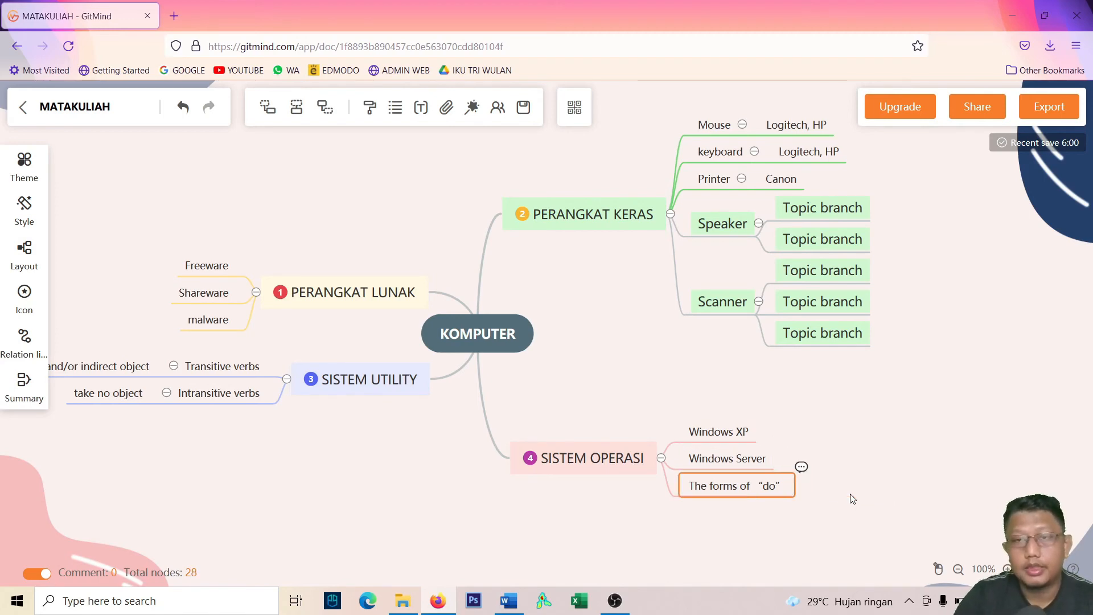
click(898, 455)
Add two child nodes to the Windows XP subnode under SISTEM OPERASI, keeping their default text.
scroll(854, 452, down, 1)
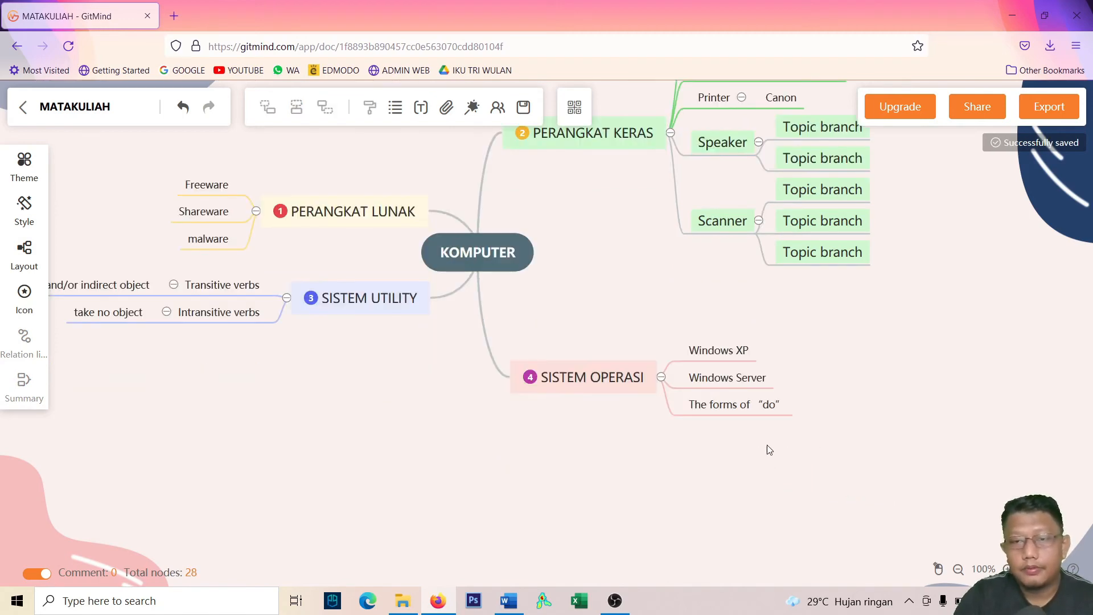
click(732, 356)
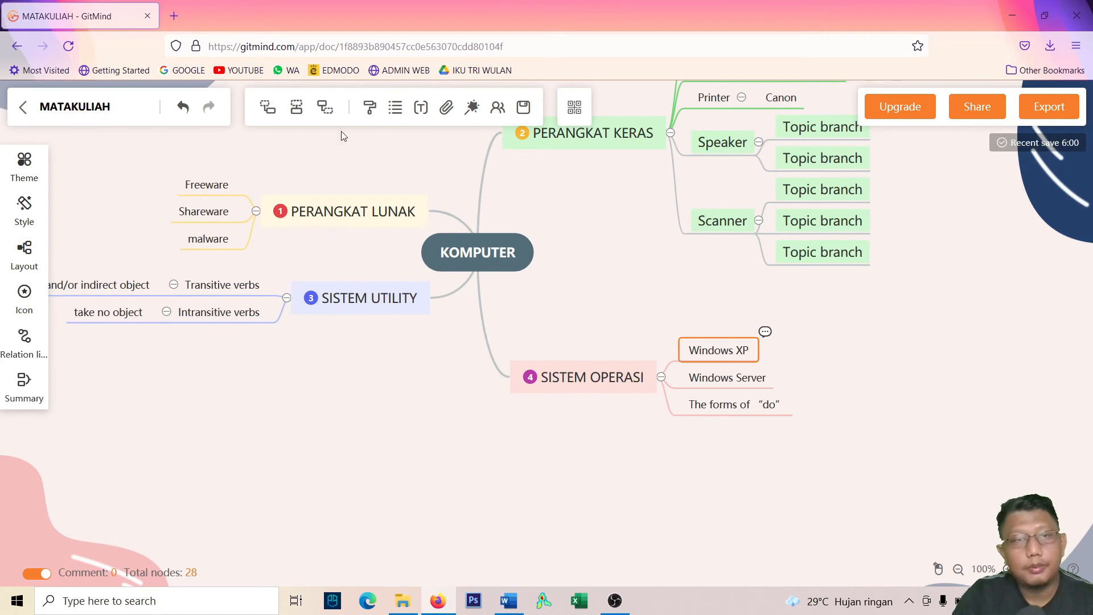
click(266, 108)
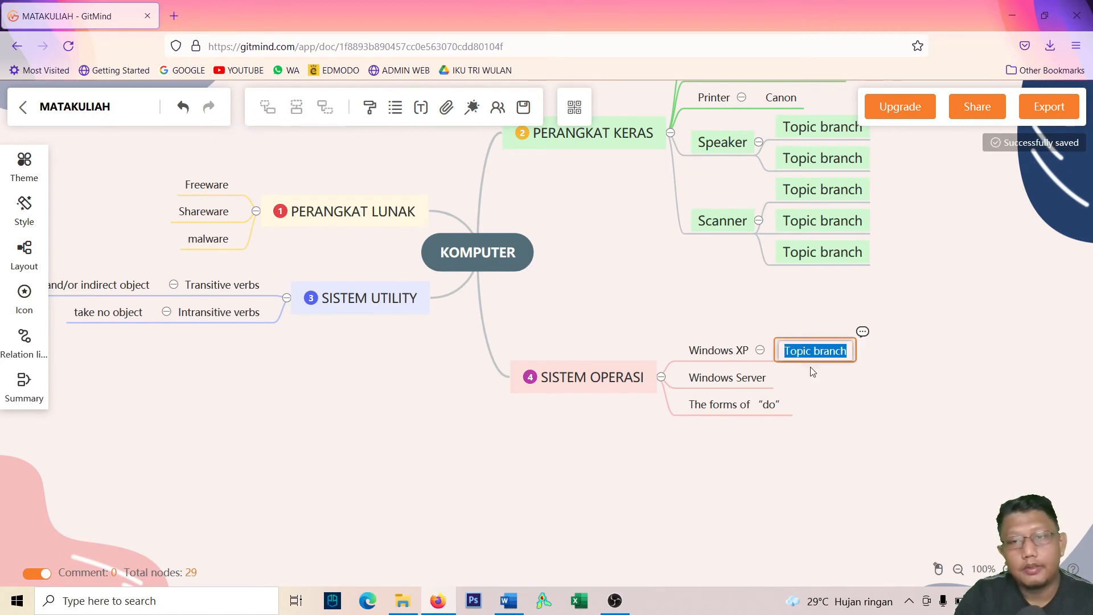
click(751, 365)
click(736, 361)
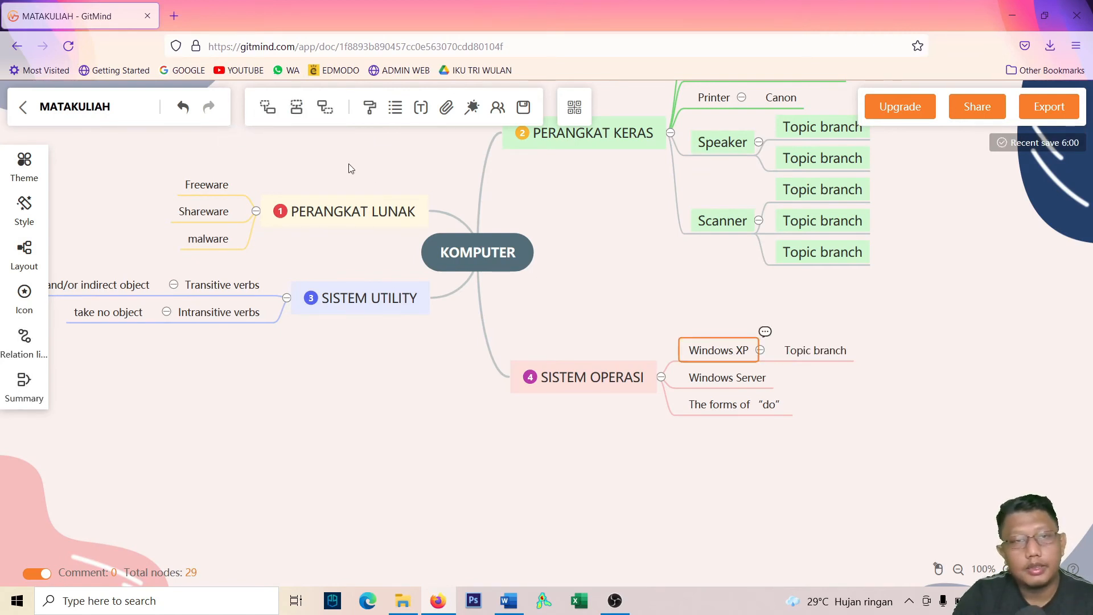
click(268, 108)
click(895, 336)
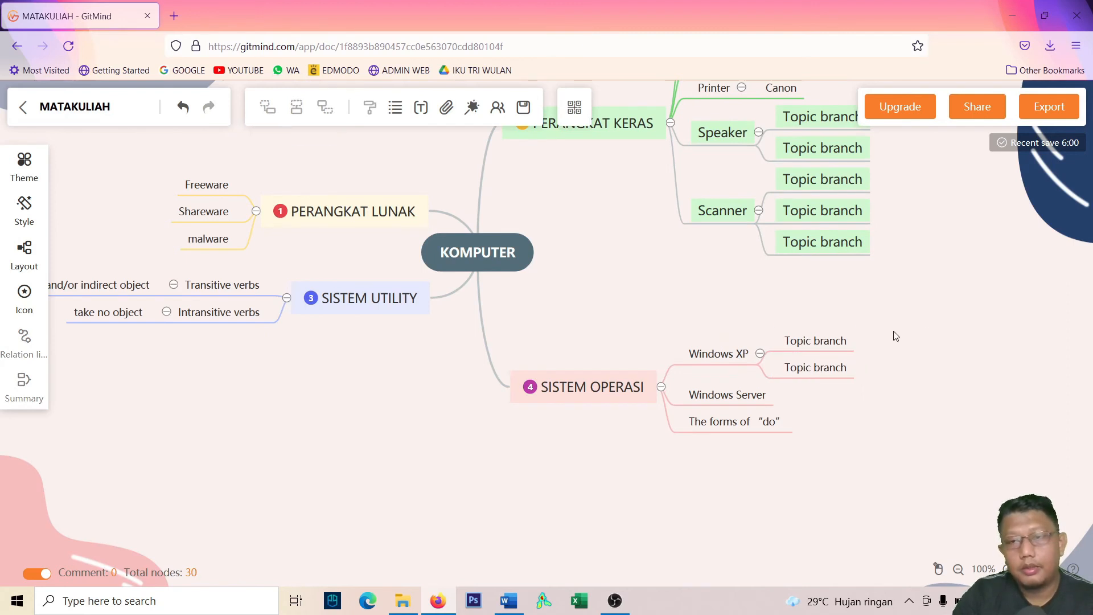
Add three child nodes to the first child node of Windows XP, keeping their default text.
click(268, 108)
click(848, 344)
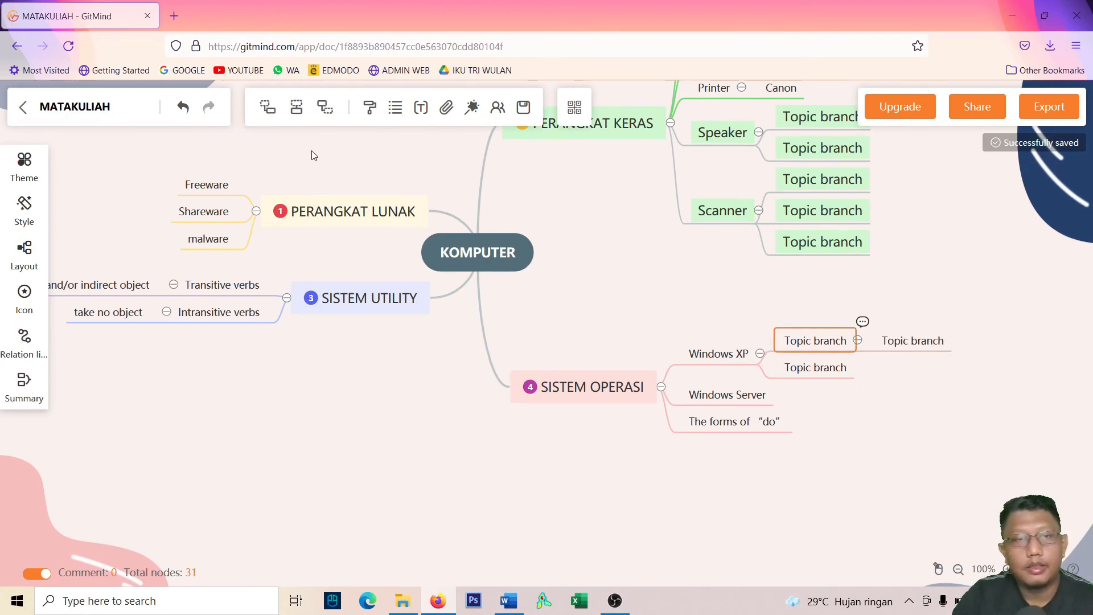
click(267, 108)
click(822, 344)
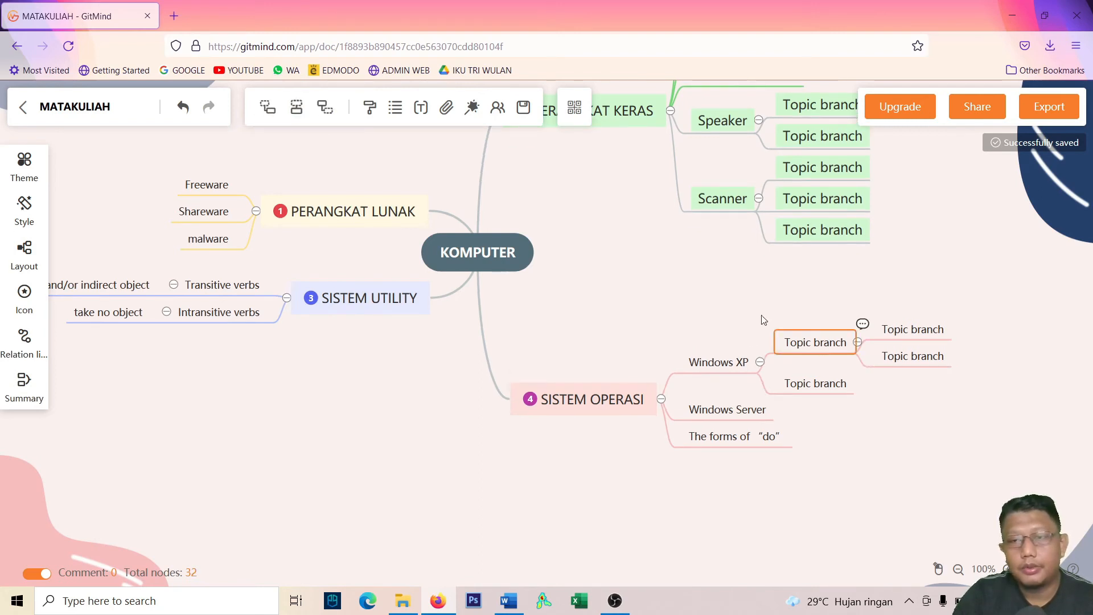
click(267, 108)
click(792, 314)
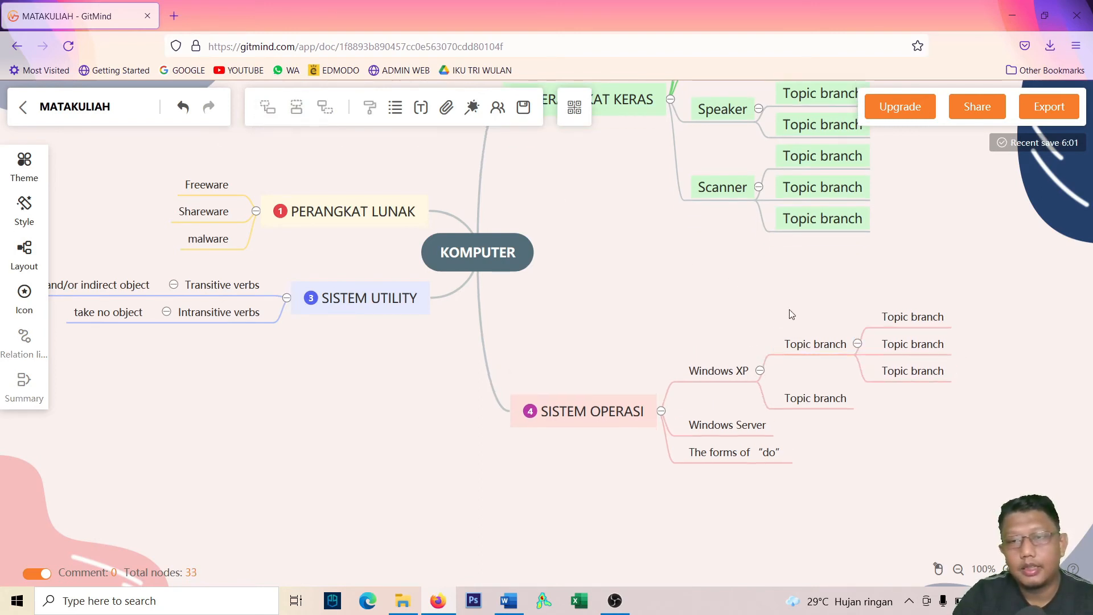
Examine the KOMPUTER mind map as a whole, checking all four main branches and their subnodes.
scroll(797, 376, up, 3)
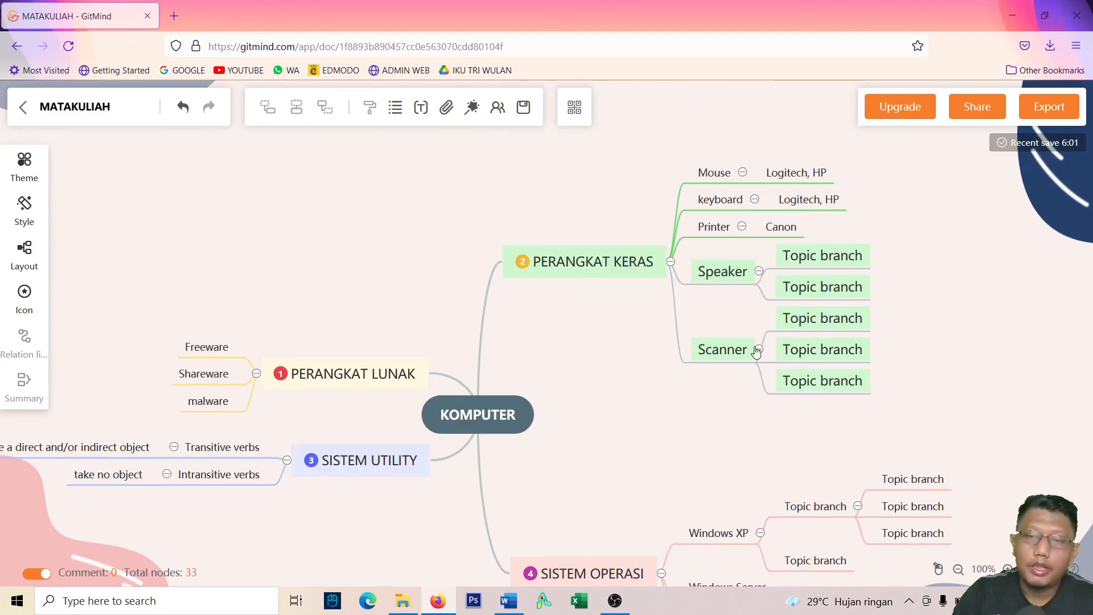
scroll(756, 351, down, 3)
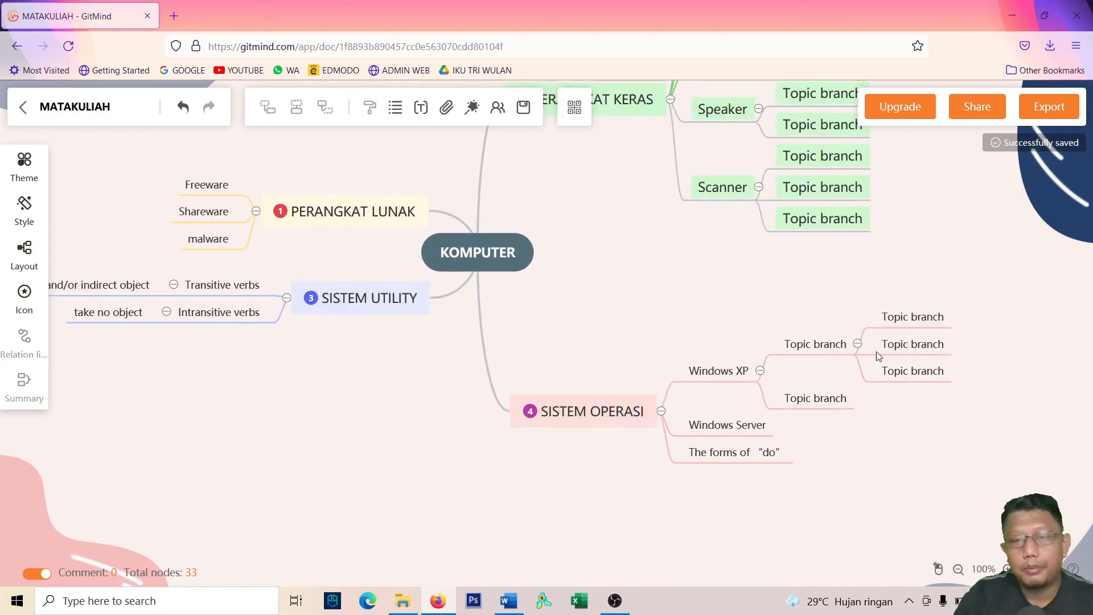
scroll(760, 314, up, 2)
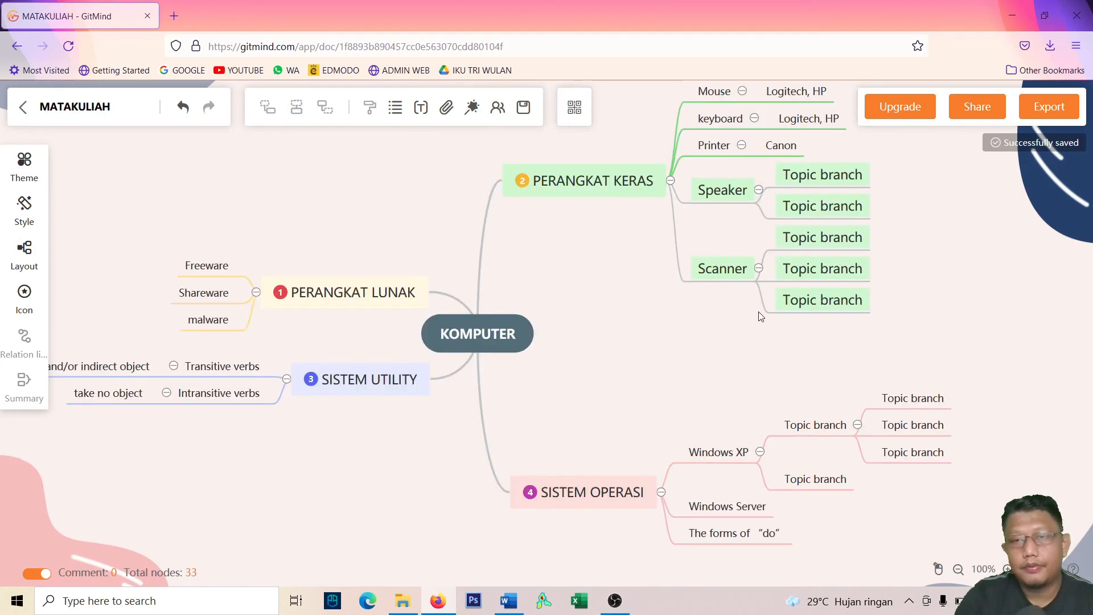
scroll(740, 322, down, 2)
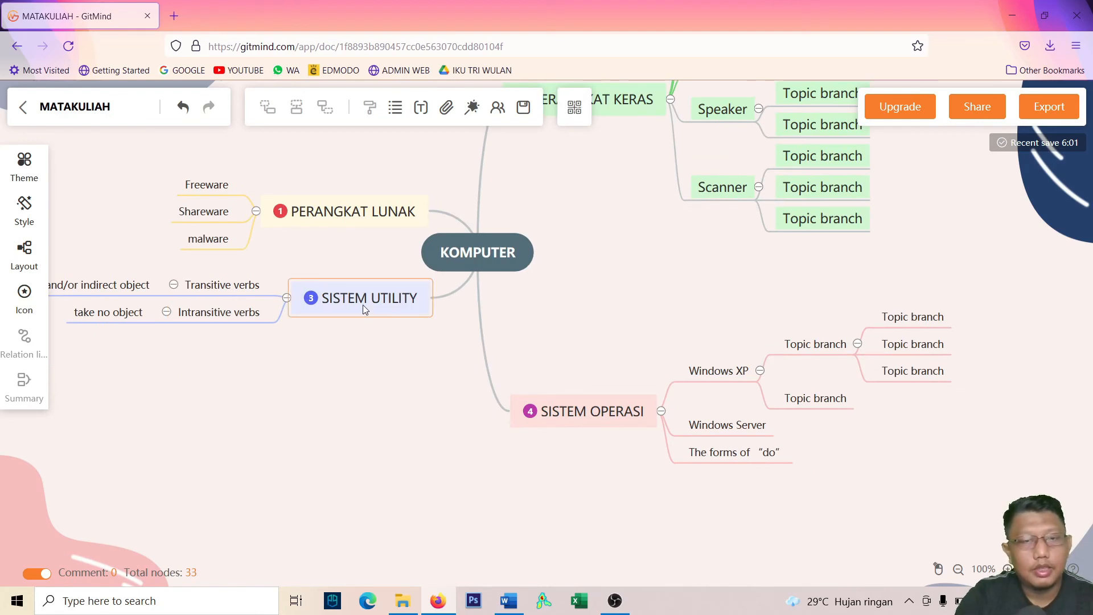
click(323, 305)
scroll(359, 295, up, 2)
scroll(539, 268, down, 1)
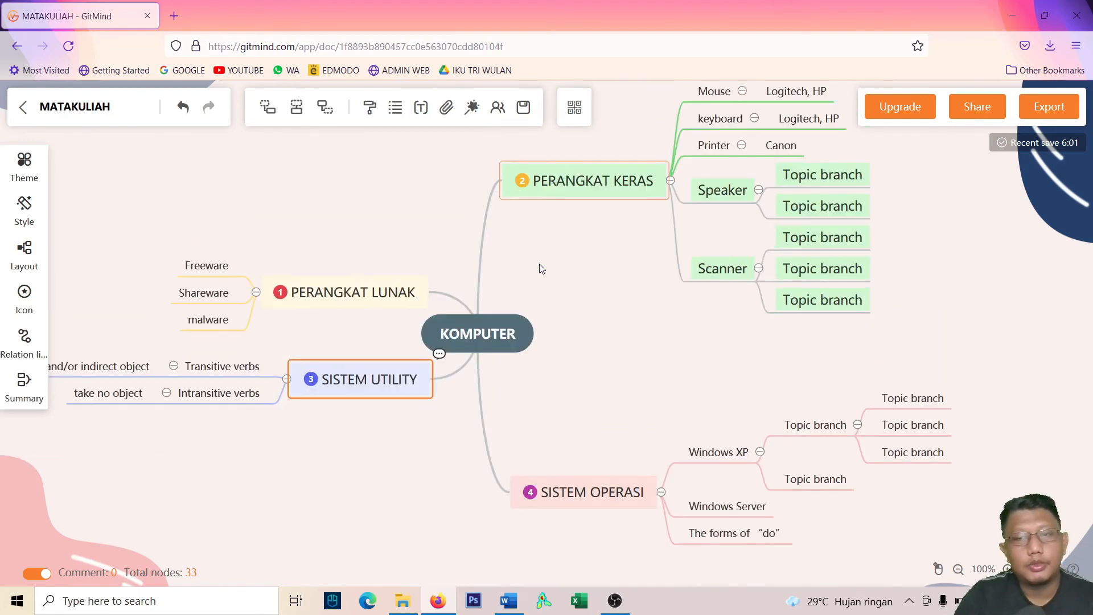
scroll(496, 260, down, 1)
scroll(497, 261, down, 3)
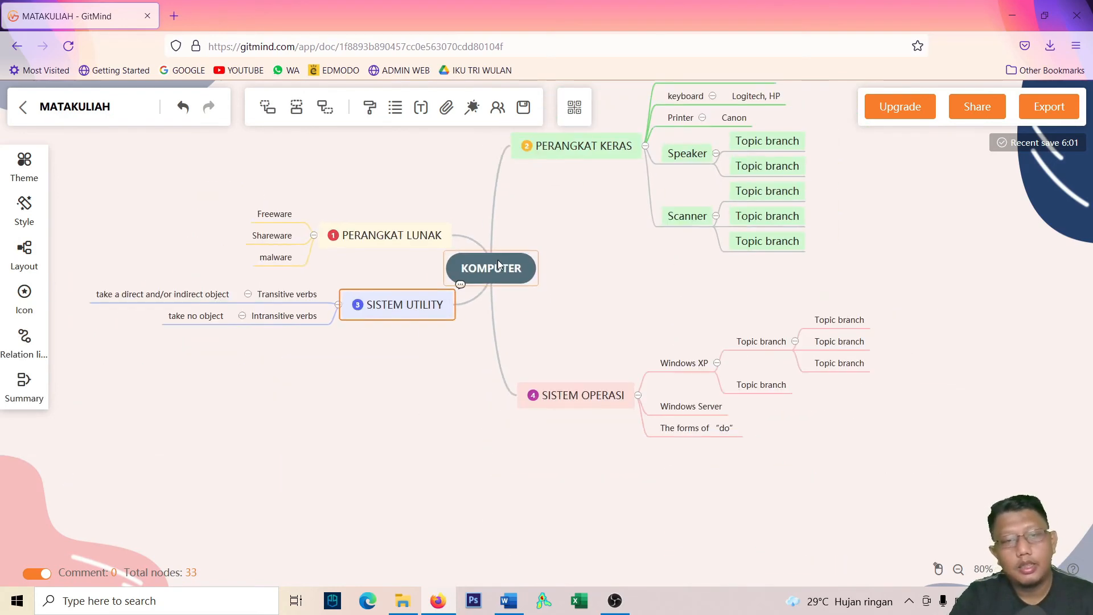
drag(552, 261, 524, 322)
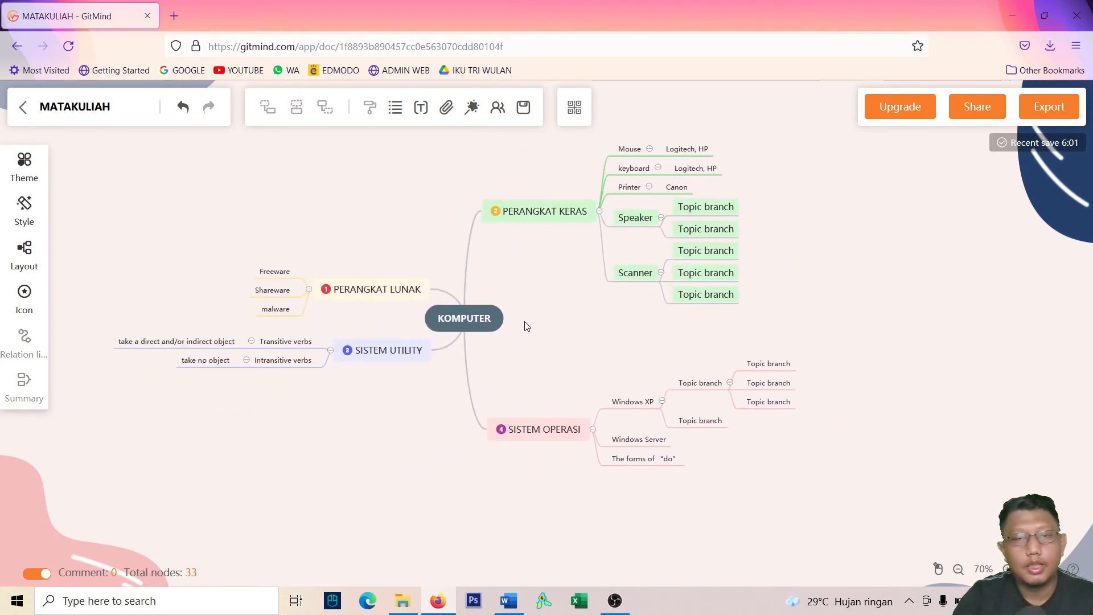
scroll(425, 302, up, 1)
drag(531, 278, 571, 290)
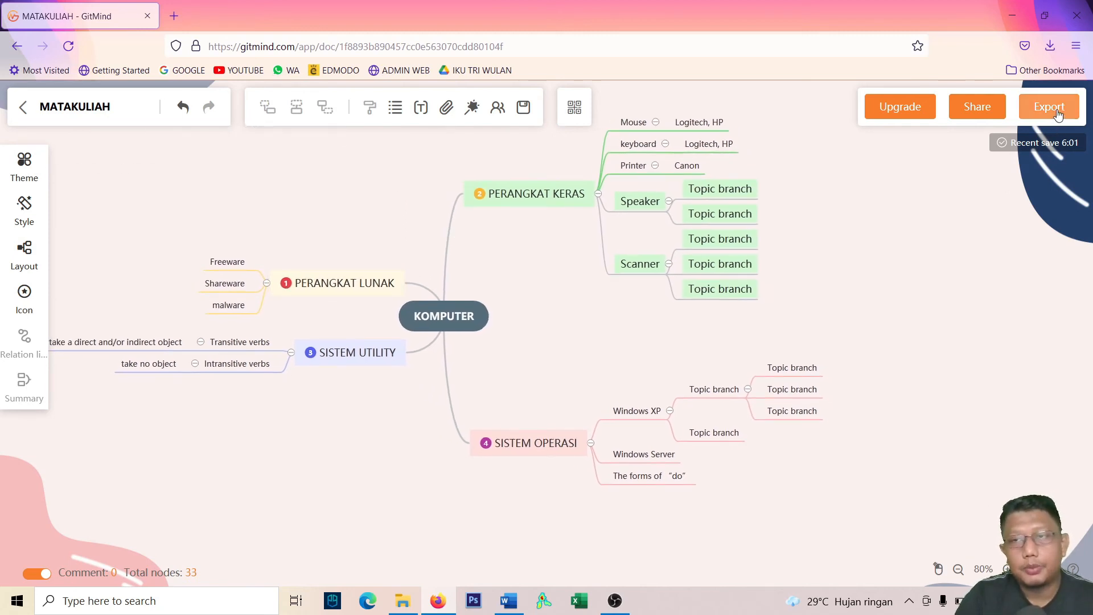
Export the mind map in JPG format and save the MATAKULIAH.jpg file to the computer.
click(524, 112)
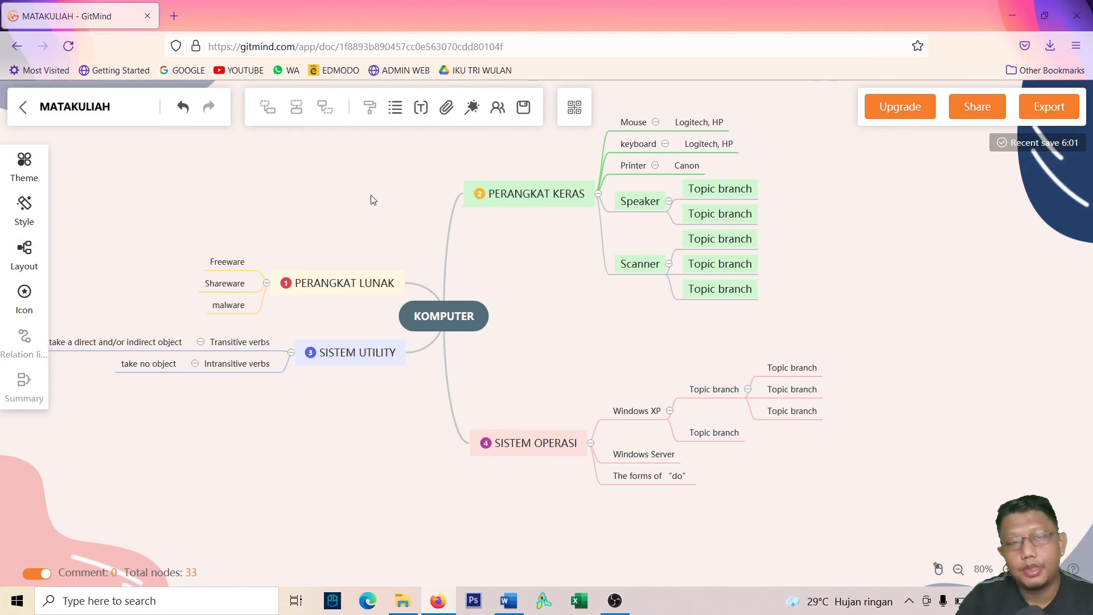
drag(380, 199, 343, 216)
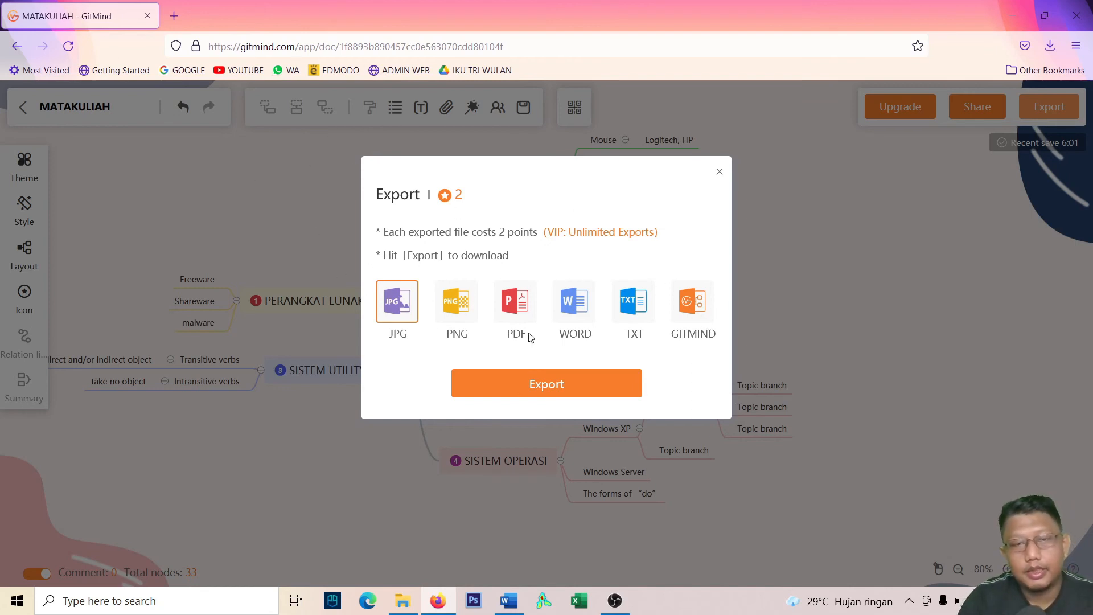
click(454, 314)
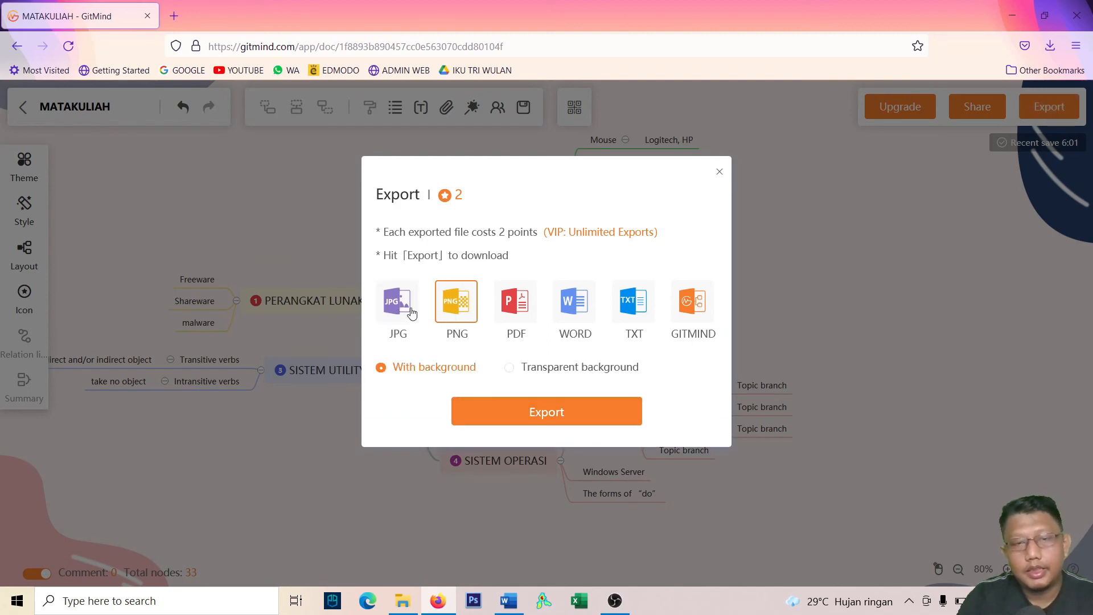
click(411, 313)
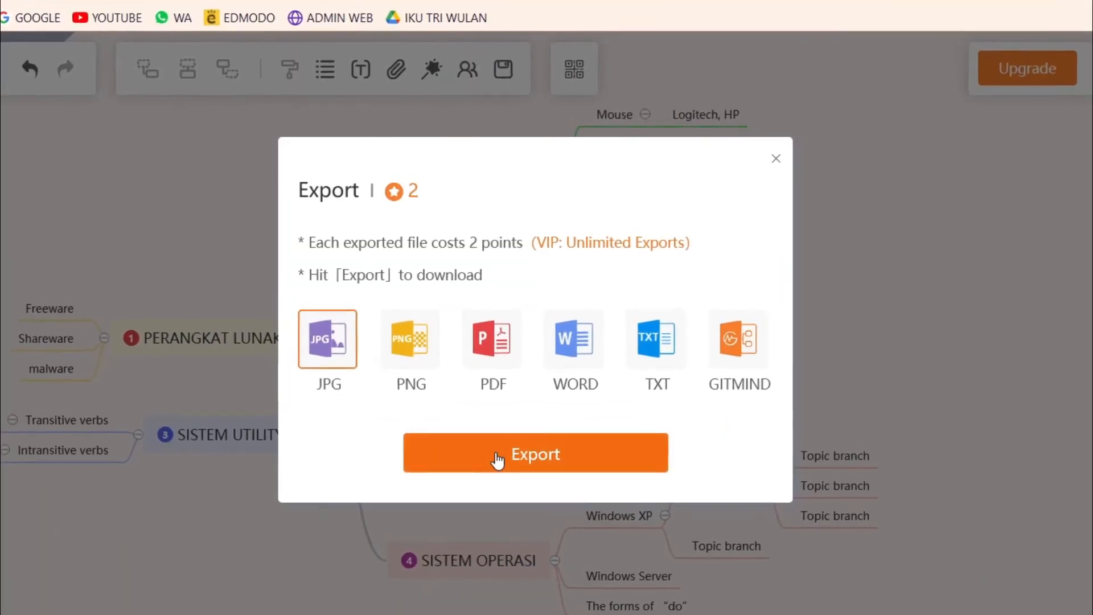
click(495, 458)
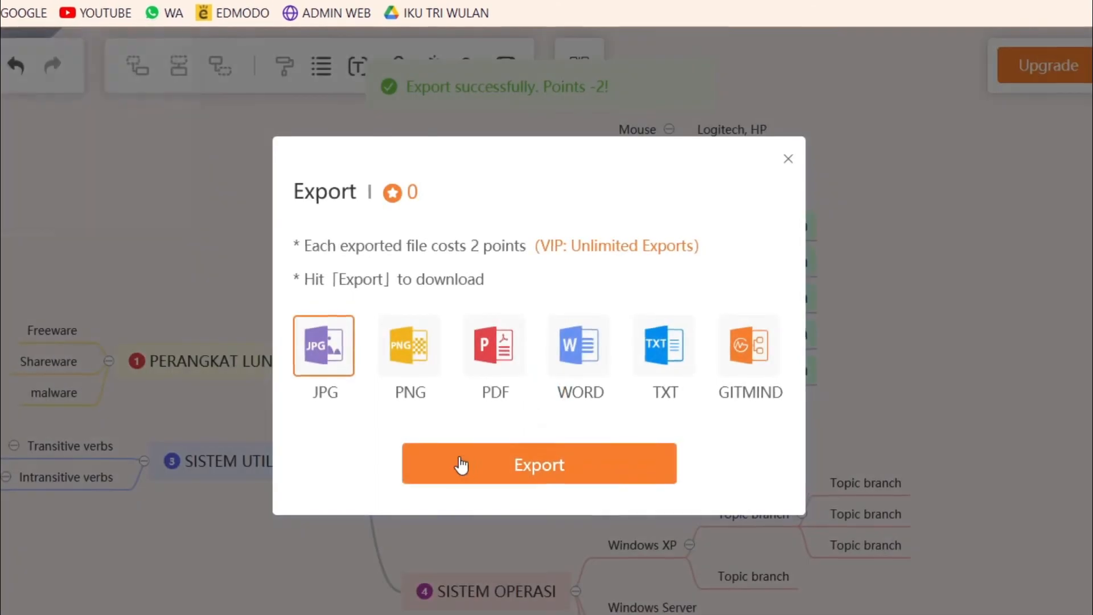
drag(1, 1, 316, 29)
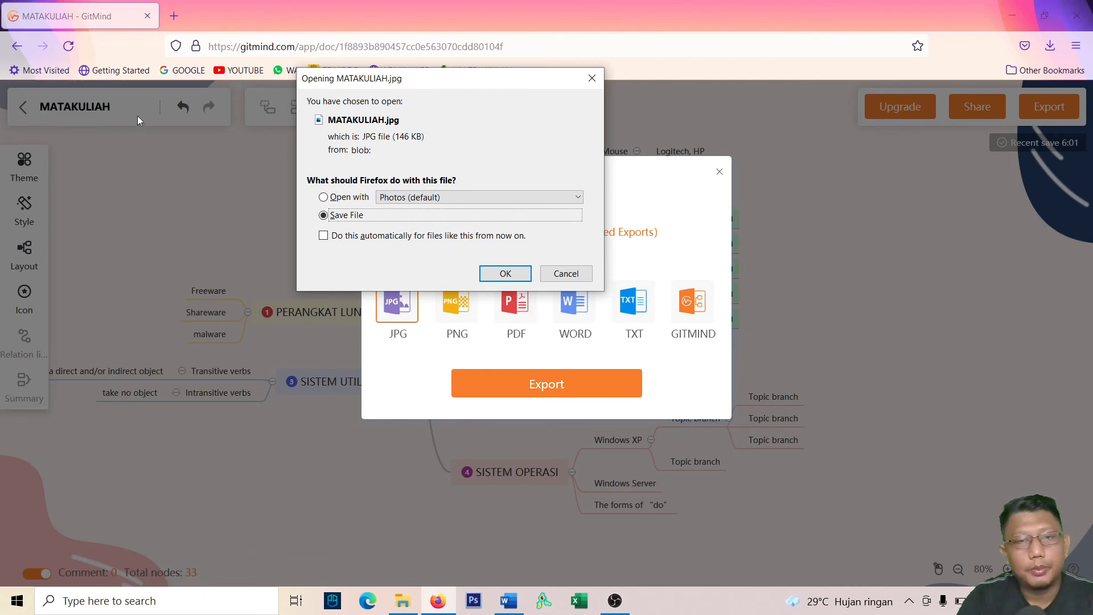
click(506, 275)
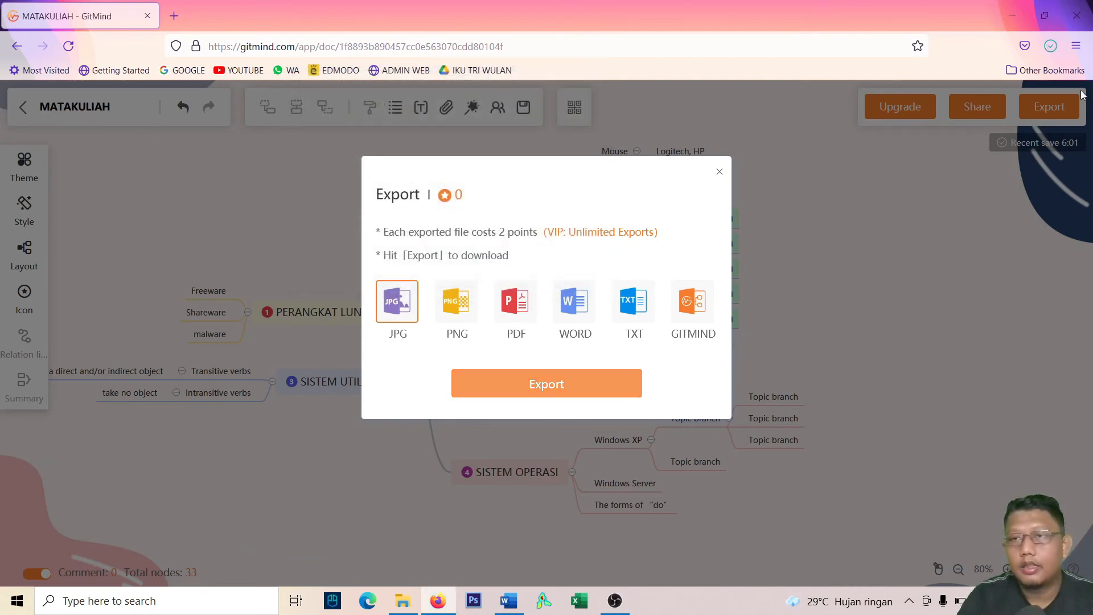
View the exported MATAKULIAH.jpg from the Downloads folder, and return to GitMind in Firefox to close the export dialog.
click(1050, 46)
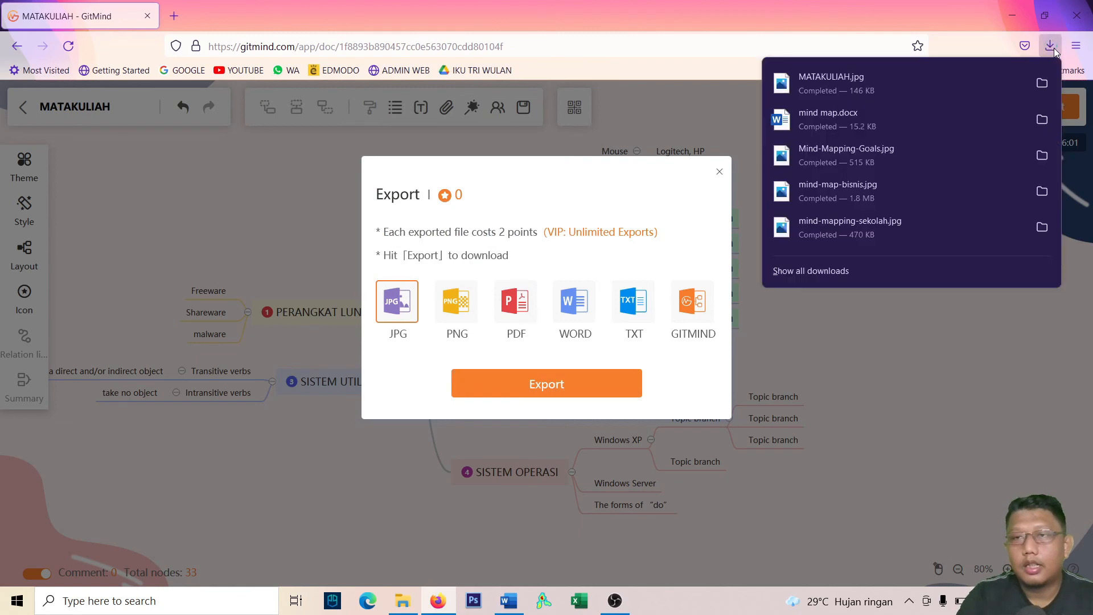
click(1043, 83)
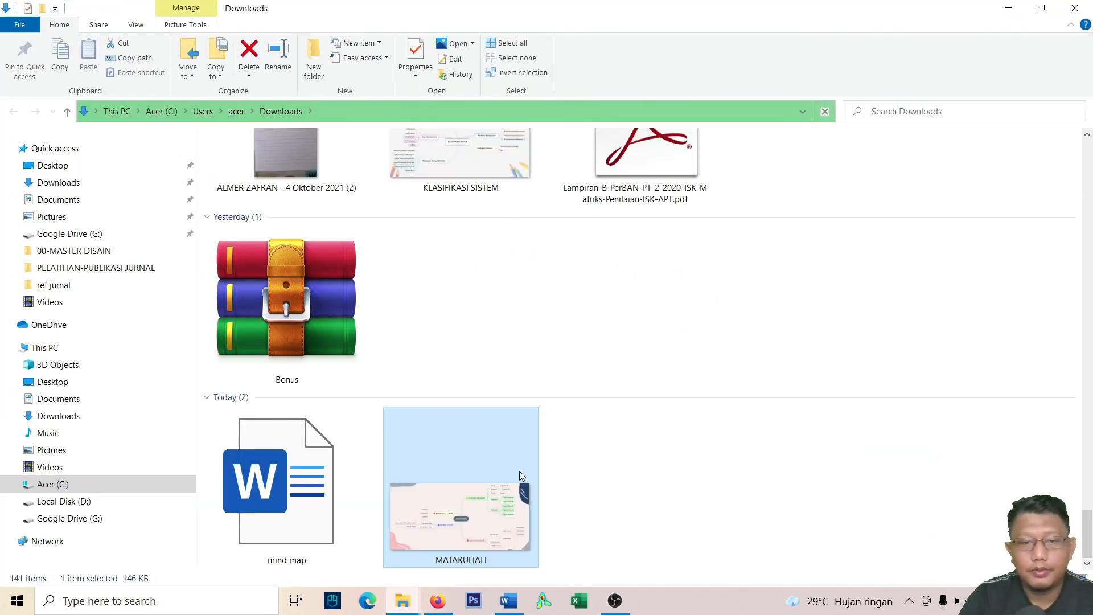
right_click(475, 486)
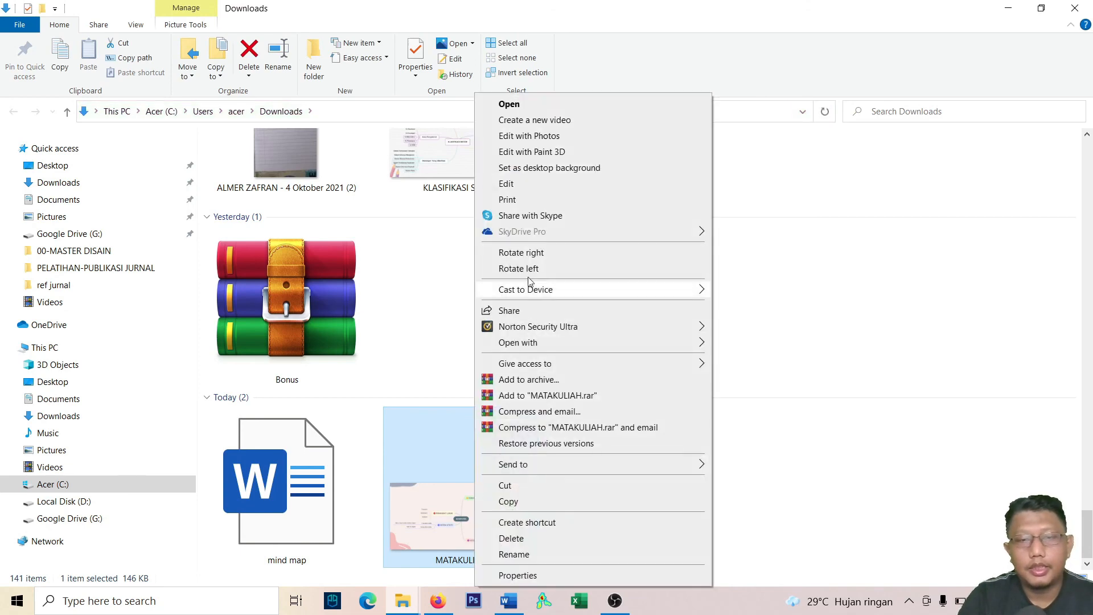
click(509, 105)
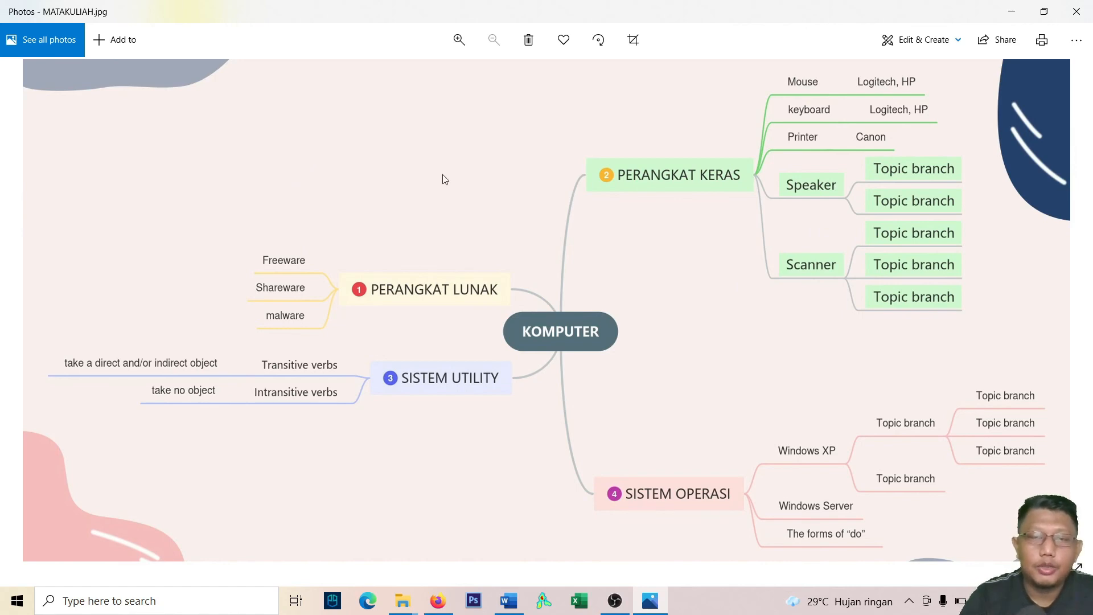
click(443, 606)
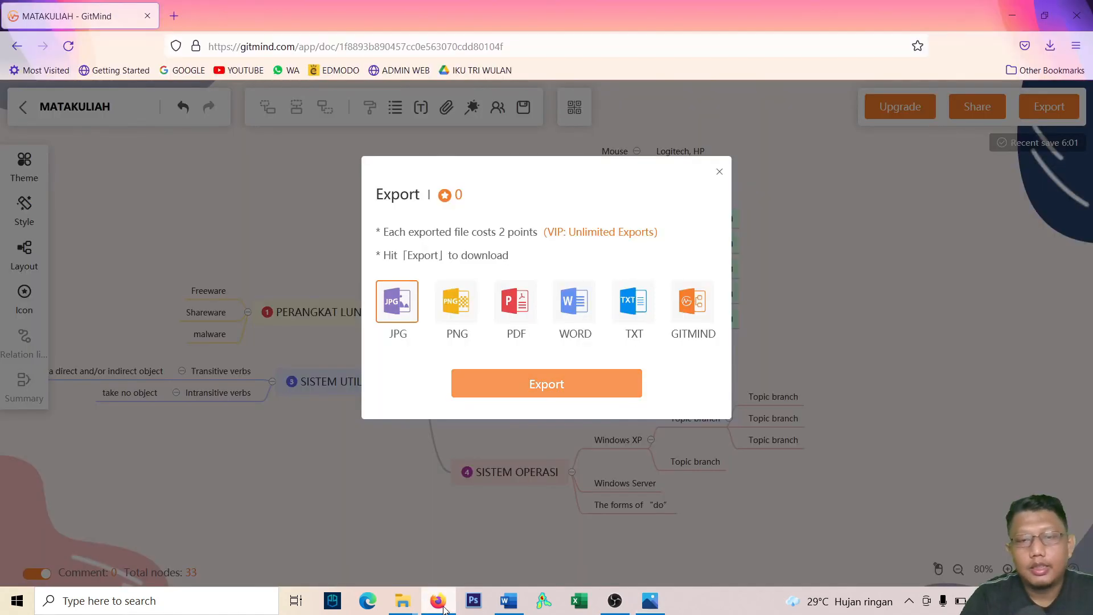
click(720, 171)
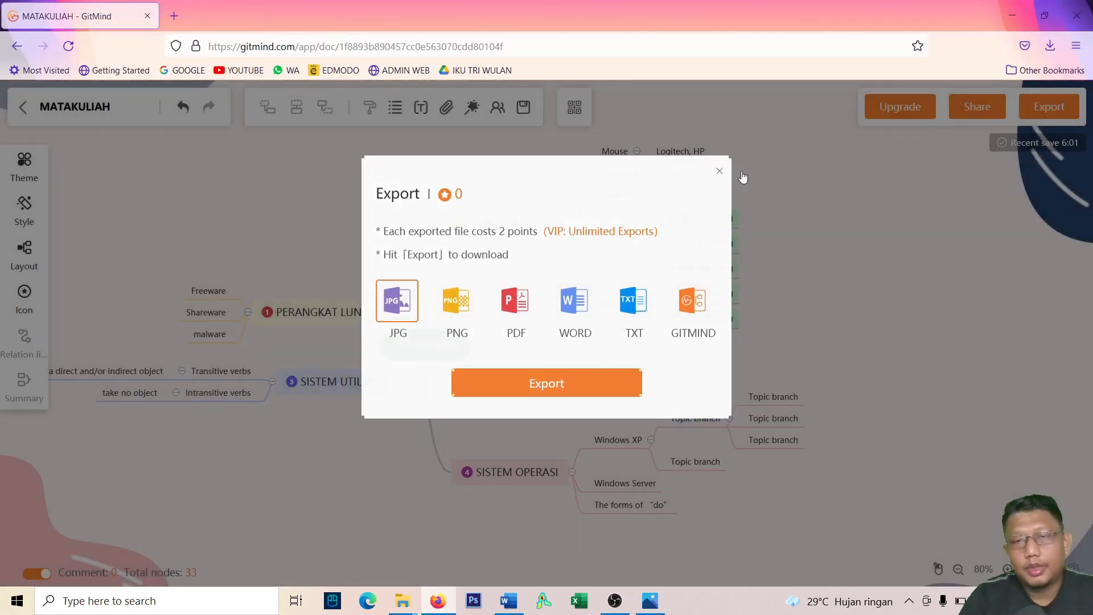